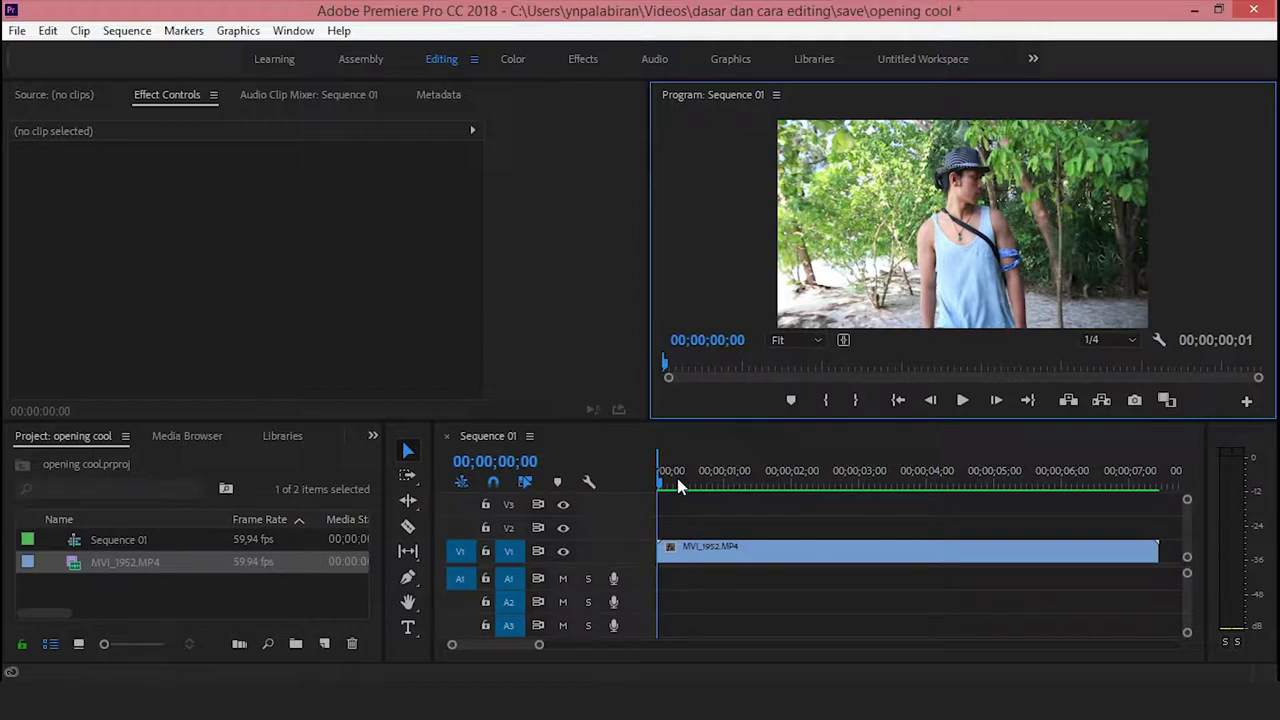
Cut MVI_1952.MP4 at 00;00;01;38 and drag its second half up onto track V2.
left_click(677, 480)
mouse_move(683, 487)
left_mouse_down()
mouse_move(773, 483)
mouse_move(765, 493)
left_mouse_up()
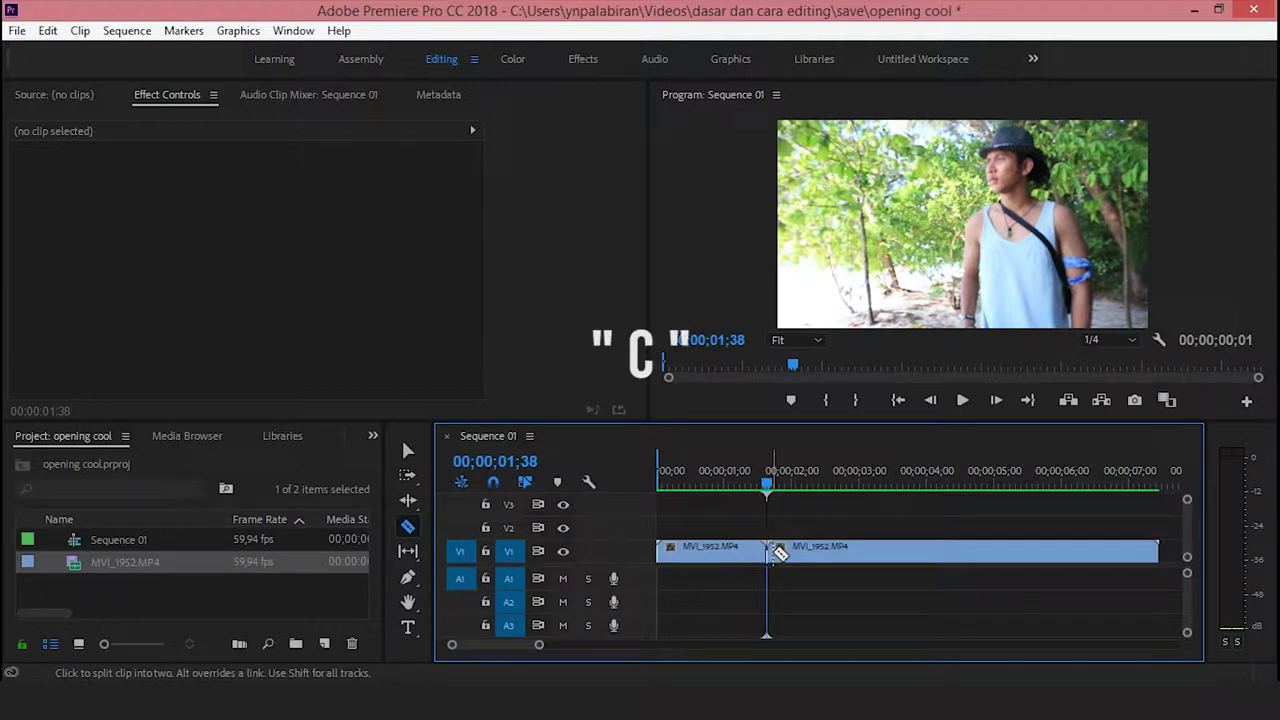
key("v")
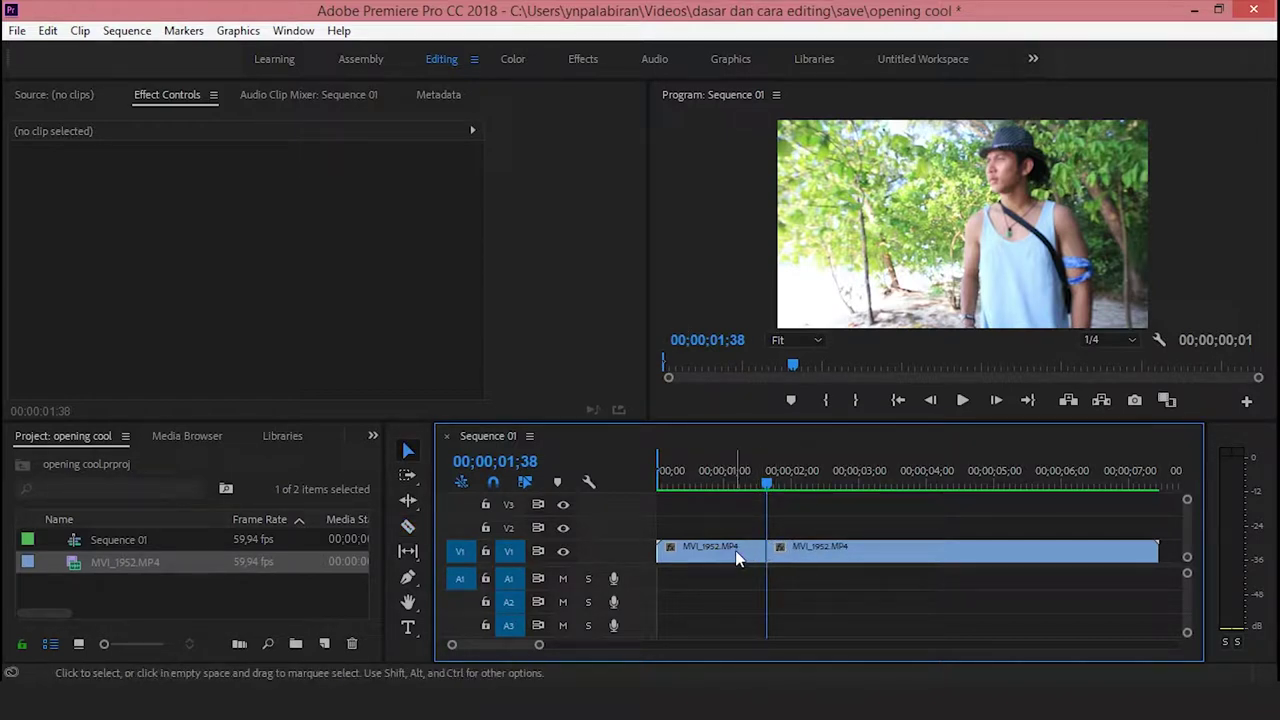
left_click(795, 558)
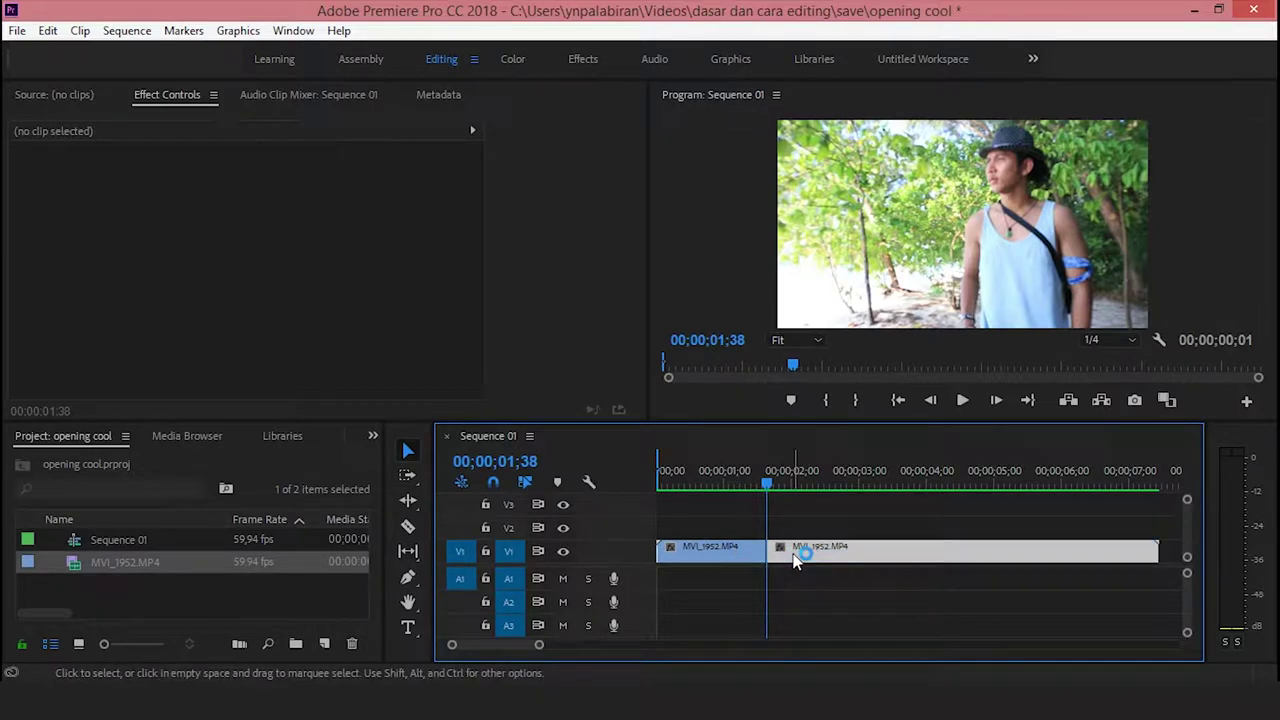
left_click_drag(800, 555, 797, 530)
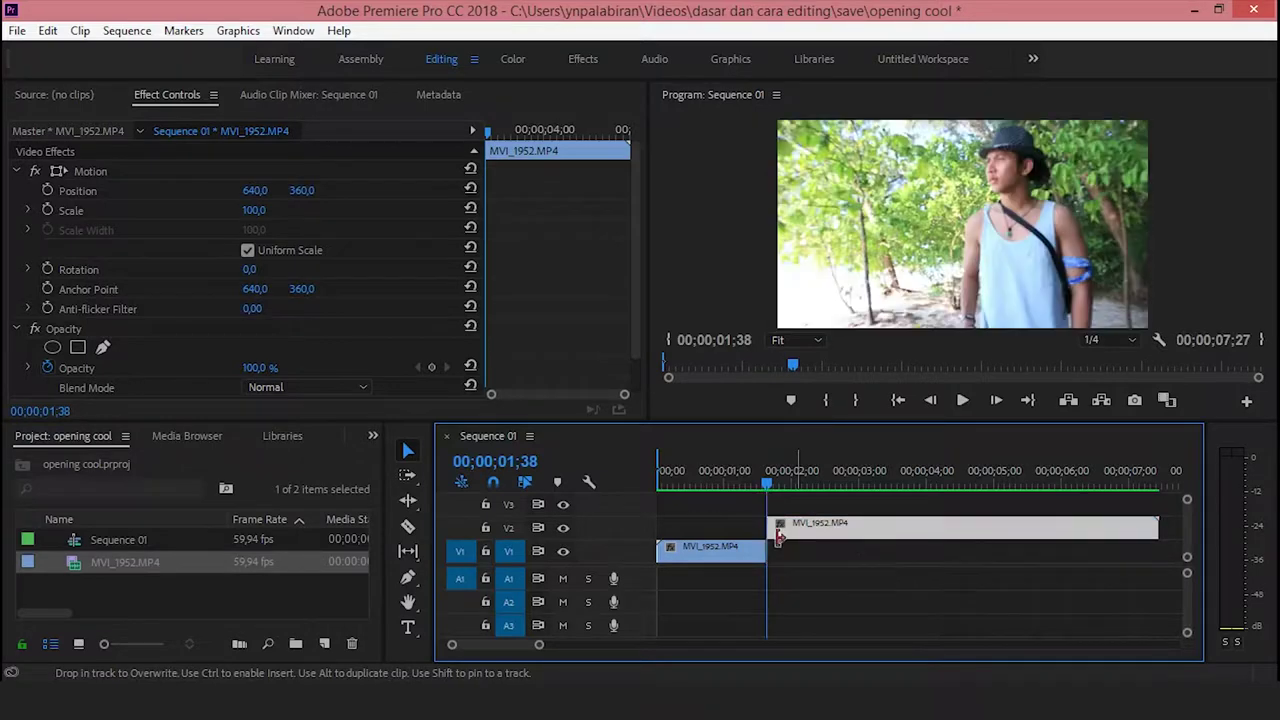
Slow the first V1 clip to 50% speed with Optical Flow interpolation.
right_click(722, 555)
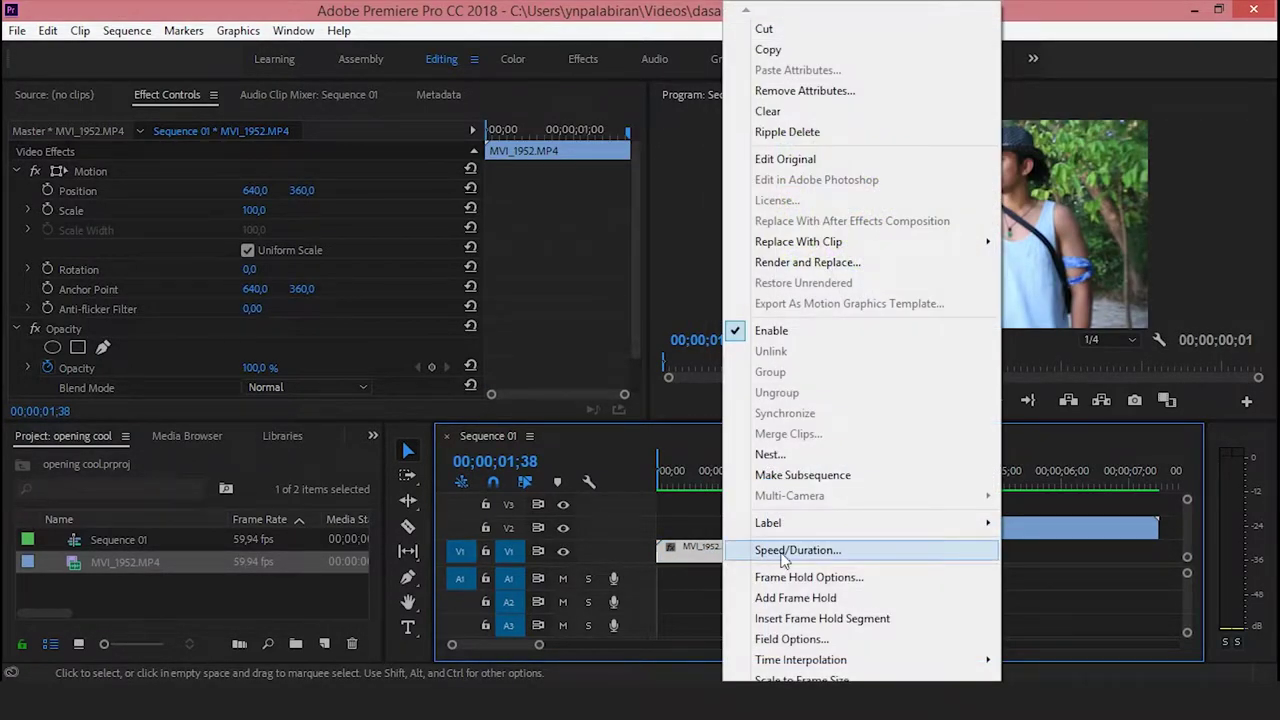
left_click(786, 551)
type("50")
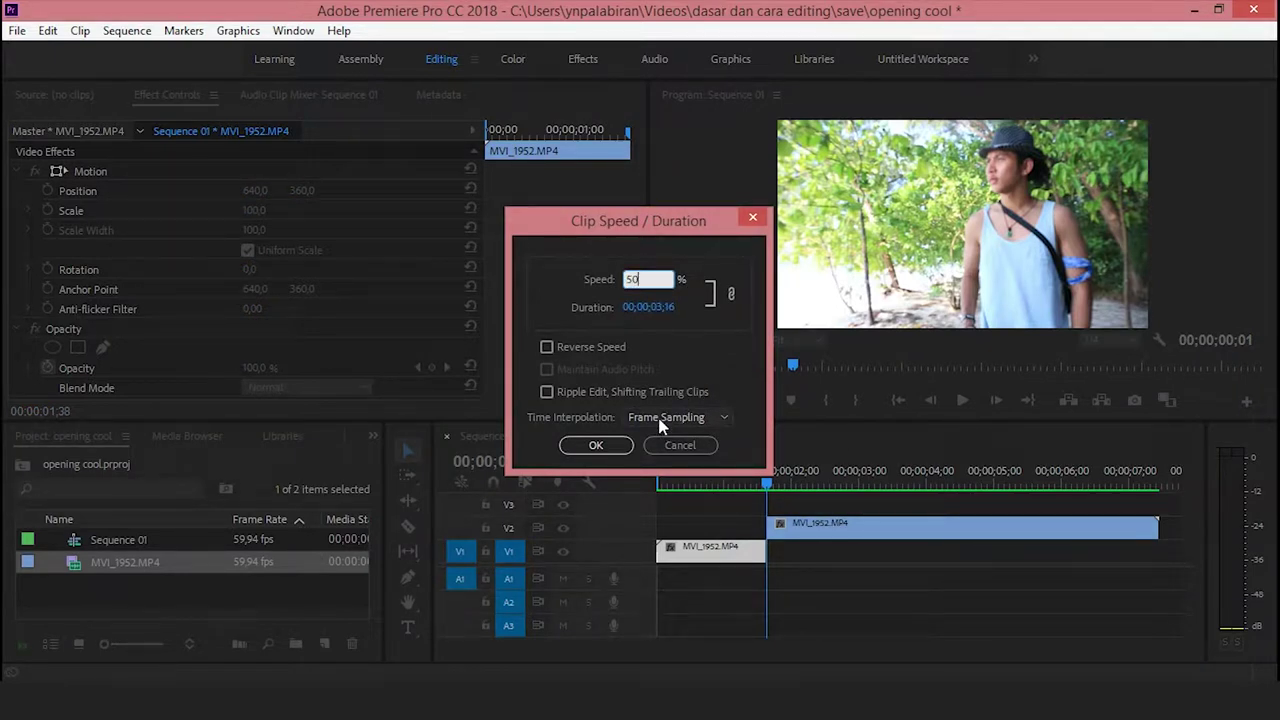
left_click(662, 418)
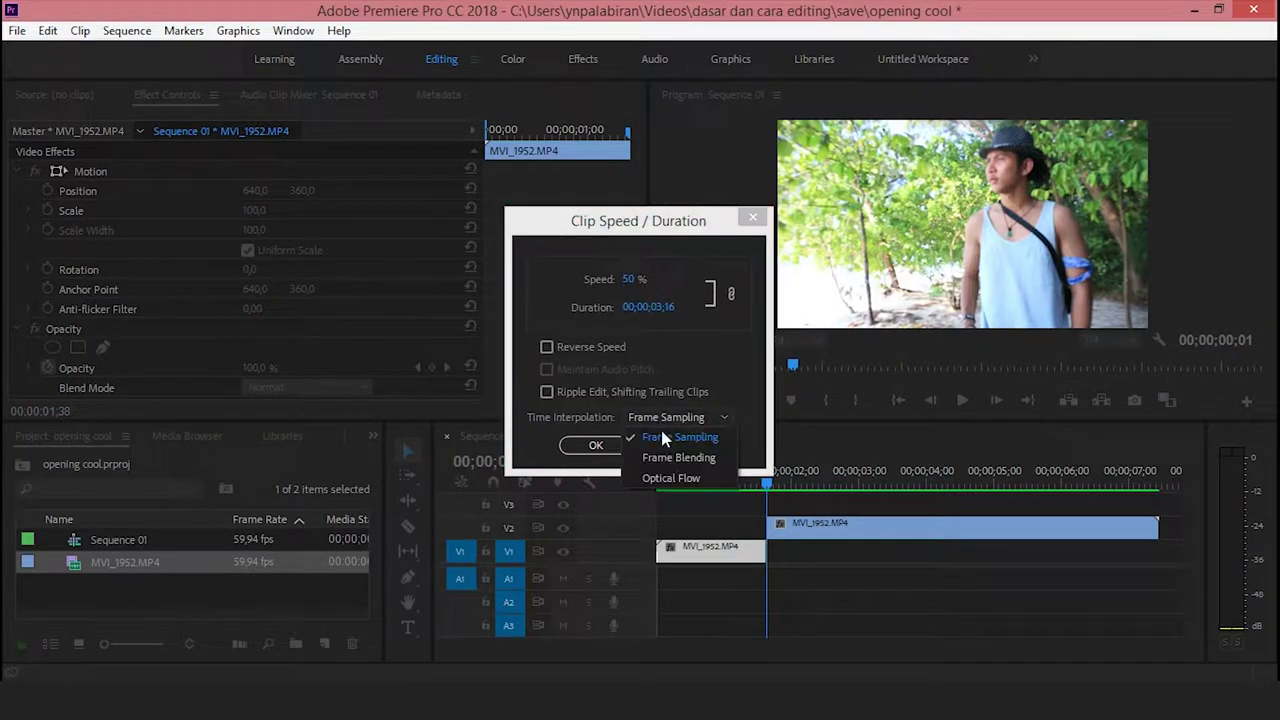
left_click(674, 479)
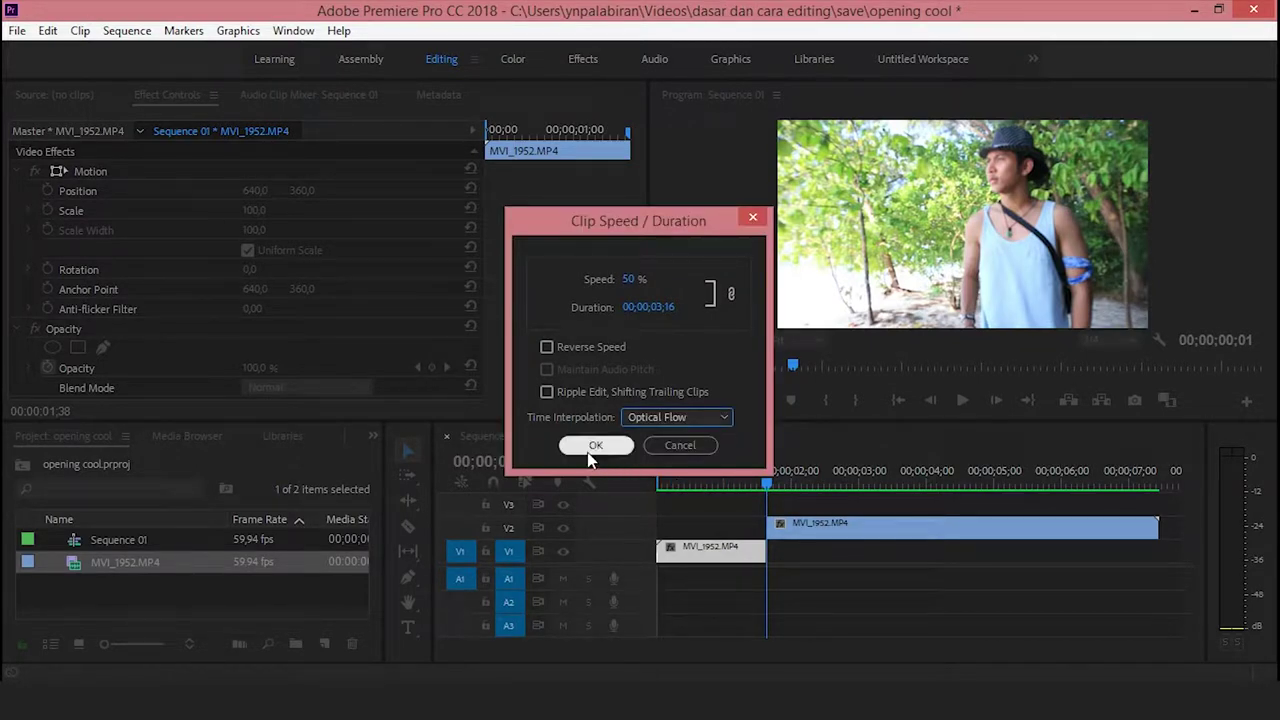
left_click(597, 446)
Move the V2 clip to start where the slowed clip ends, then play the sequence from the start.
left_click_drag(784, 525, 892, 525)
left_click(810, 550)
left_click_drag(742, 476, 631, 483)
key("space")
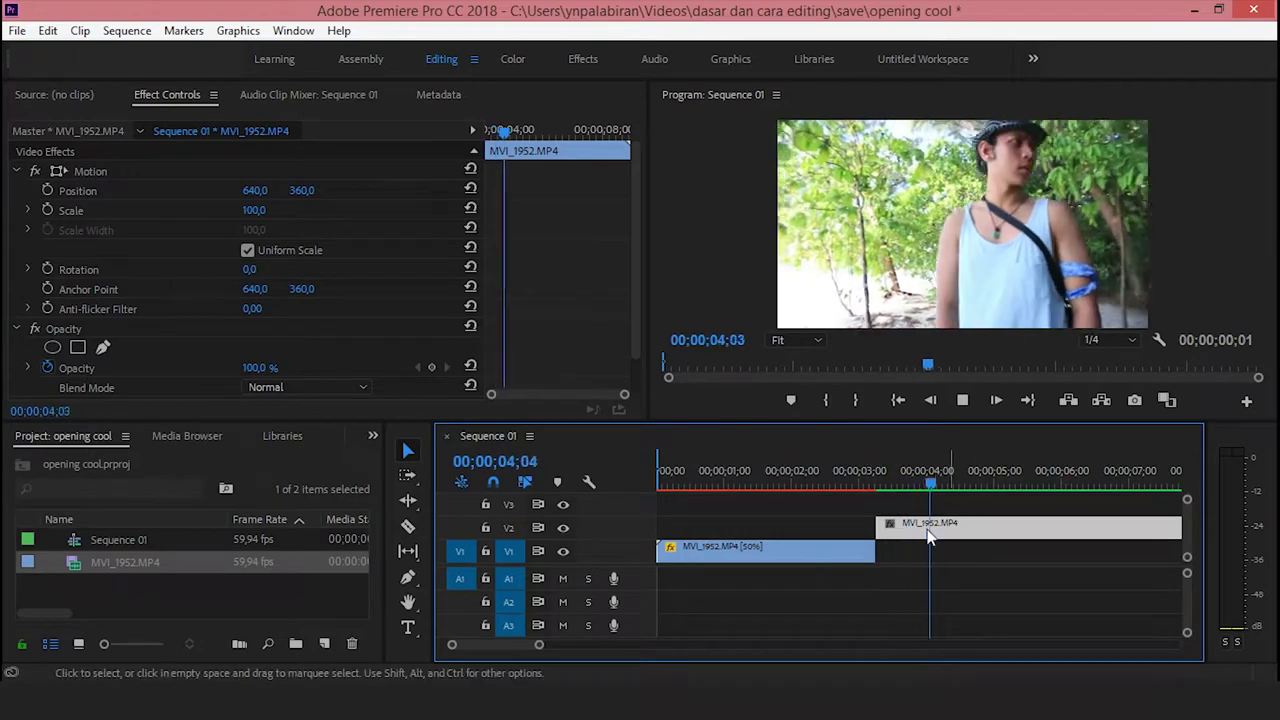
key("space")
Split the V2 clip at about 00;00;05;13.
left_click_drag(875, 487, 990, 487)
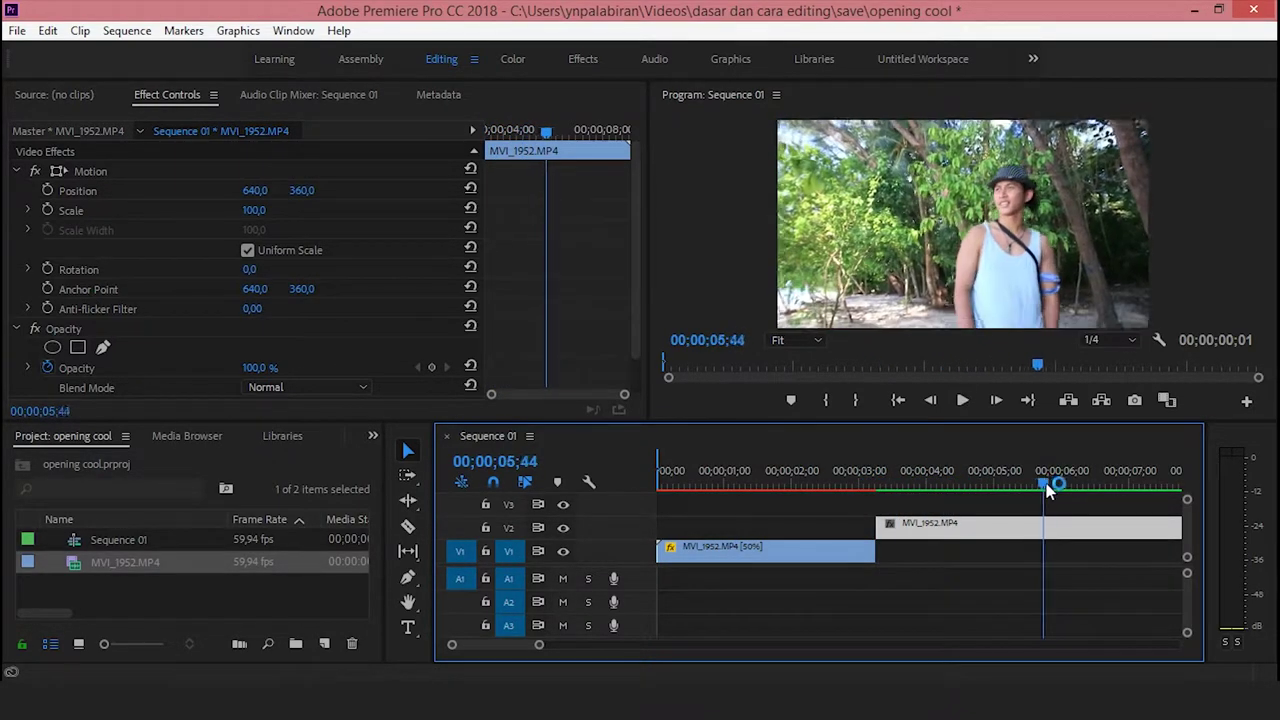
mouse_move(993, 489)
left_mouse_down()
mouse_move(1064, 496)
mouse_move(971, 492)
mouse_move(1014, 498)
left_mouse_up()
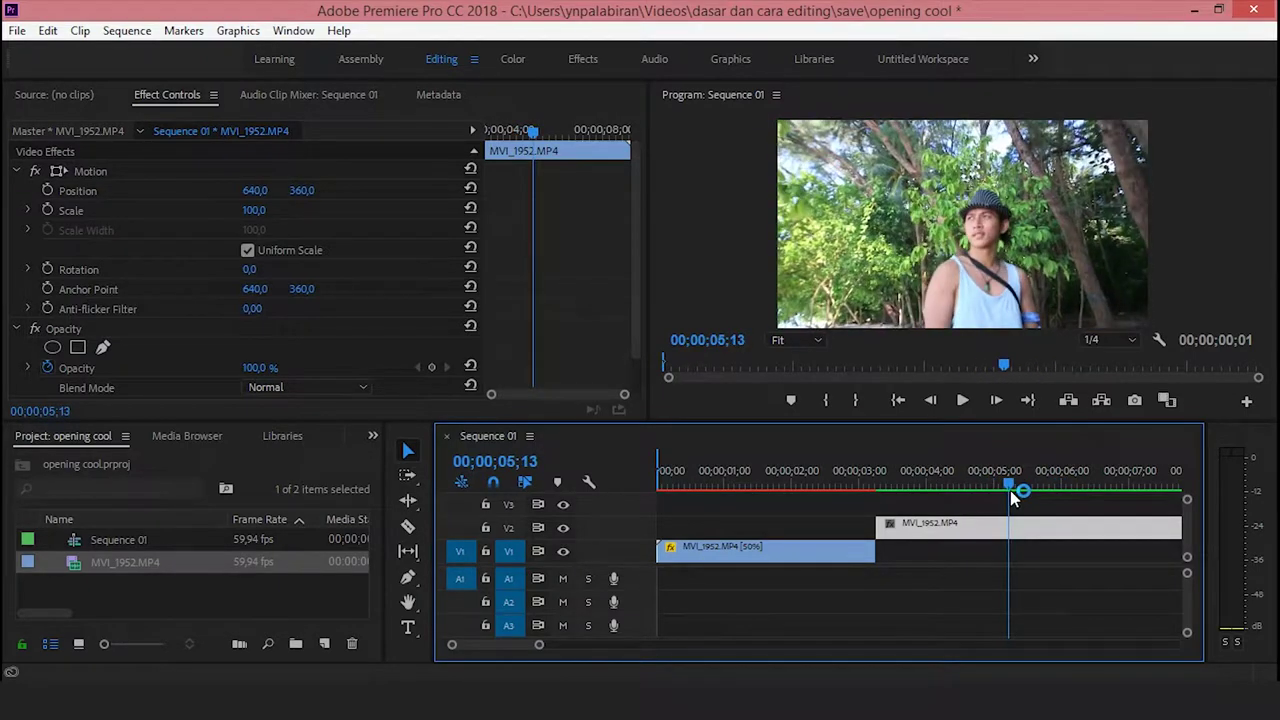
key("c")
left_click(1009, 527)
key("v")
Speed the first V2 piece up to 300% and preview the sped-up section.
right_click(1014, 523)
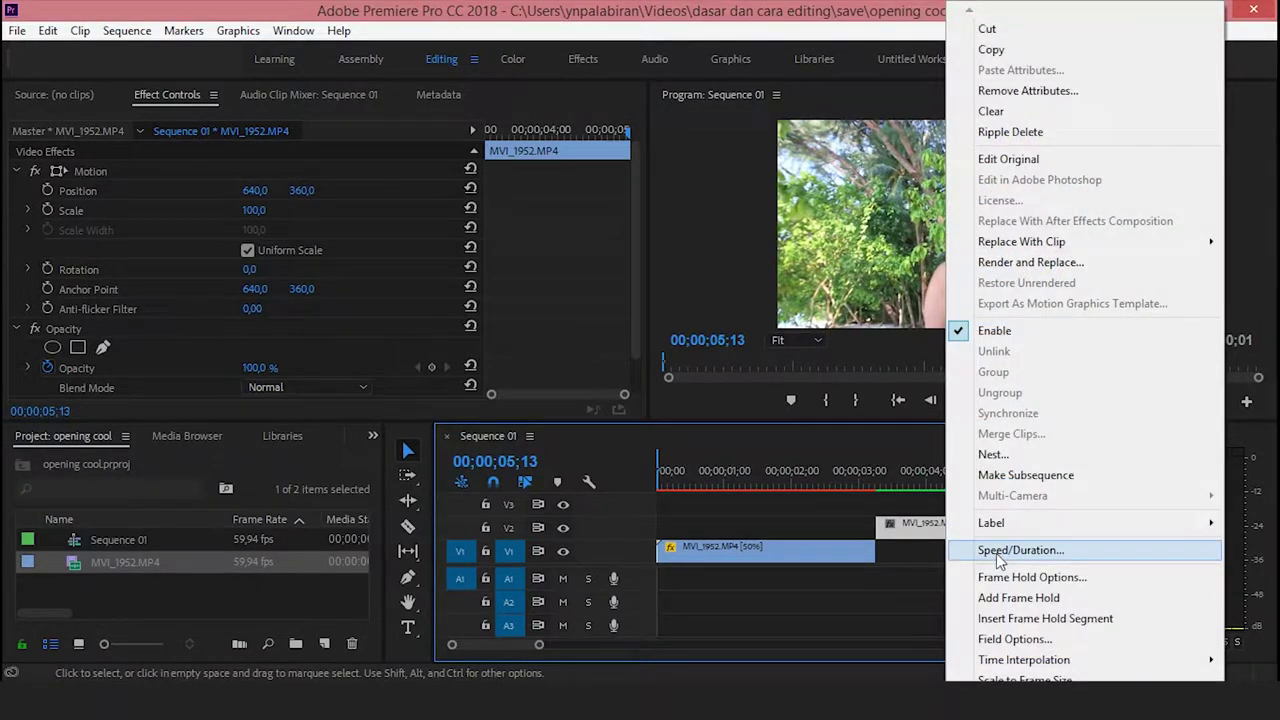
left_click(996, 553)
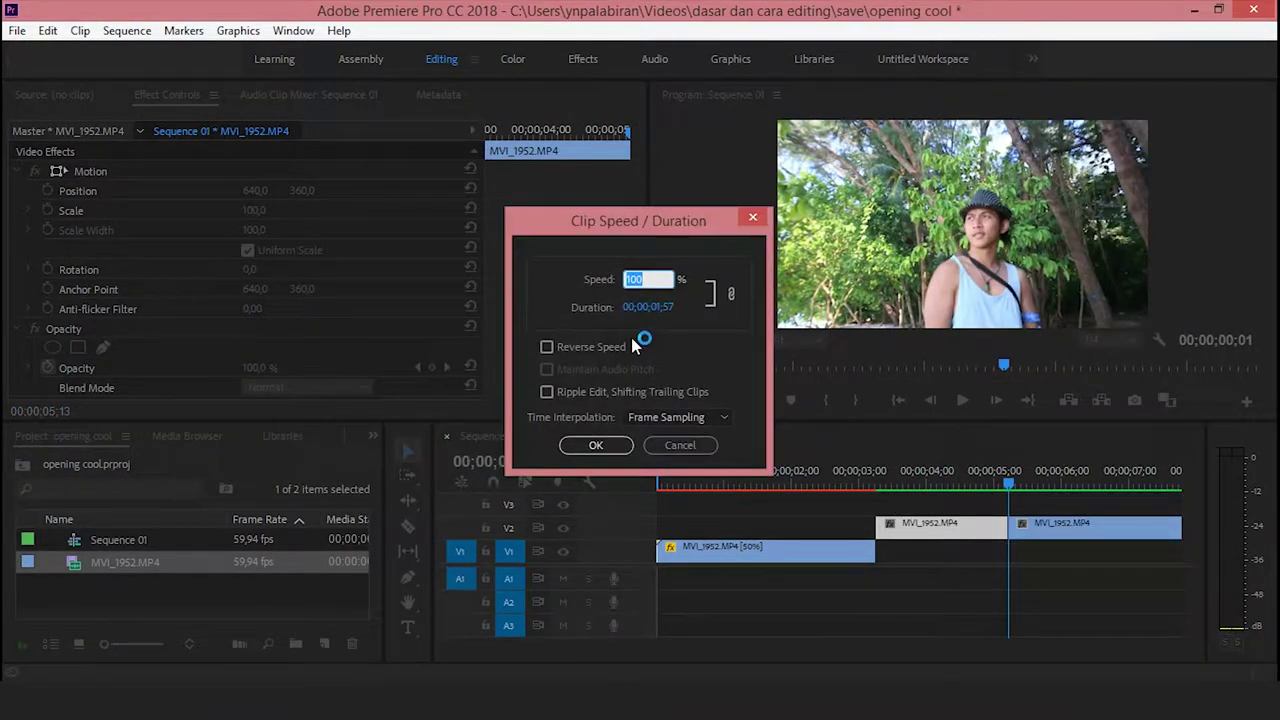
key("BackSpace")
left_click(667, 417)
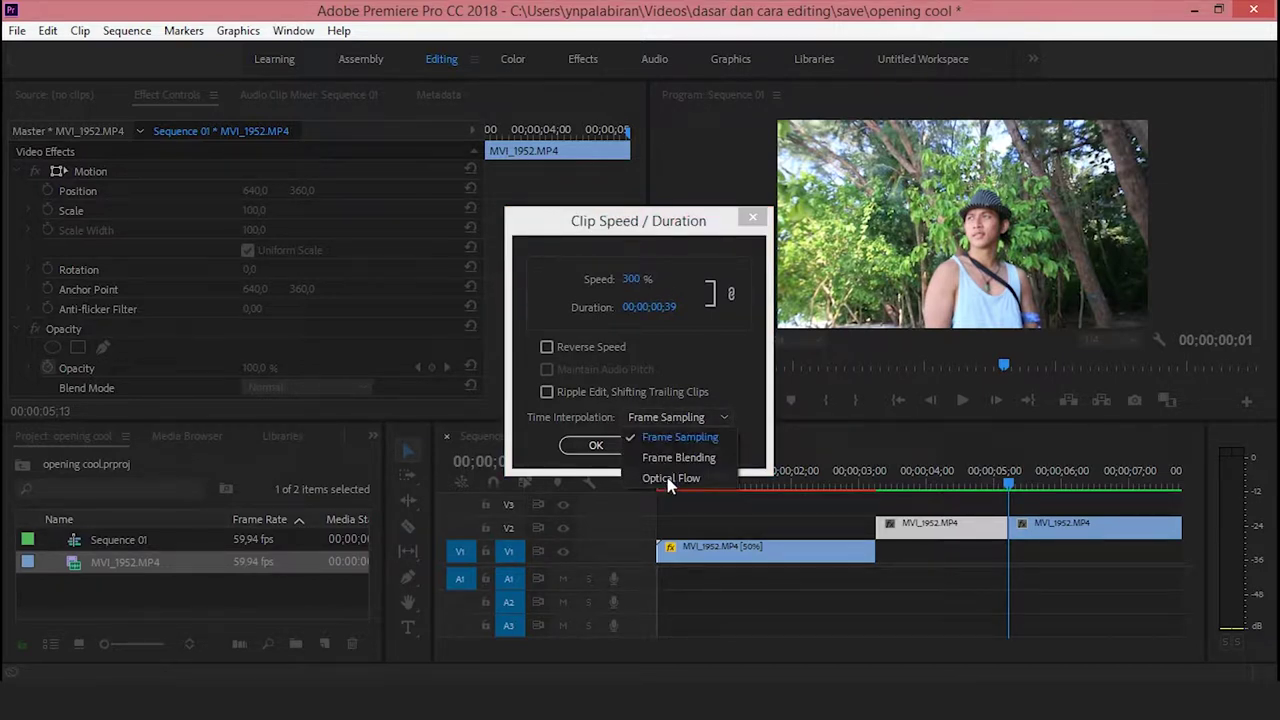
left_click(665, 458)
left_click(592, 443)
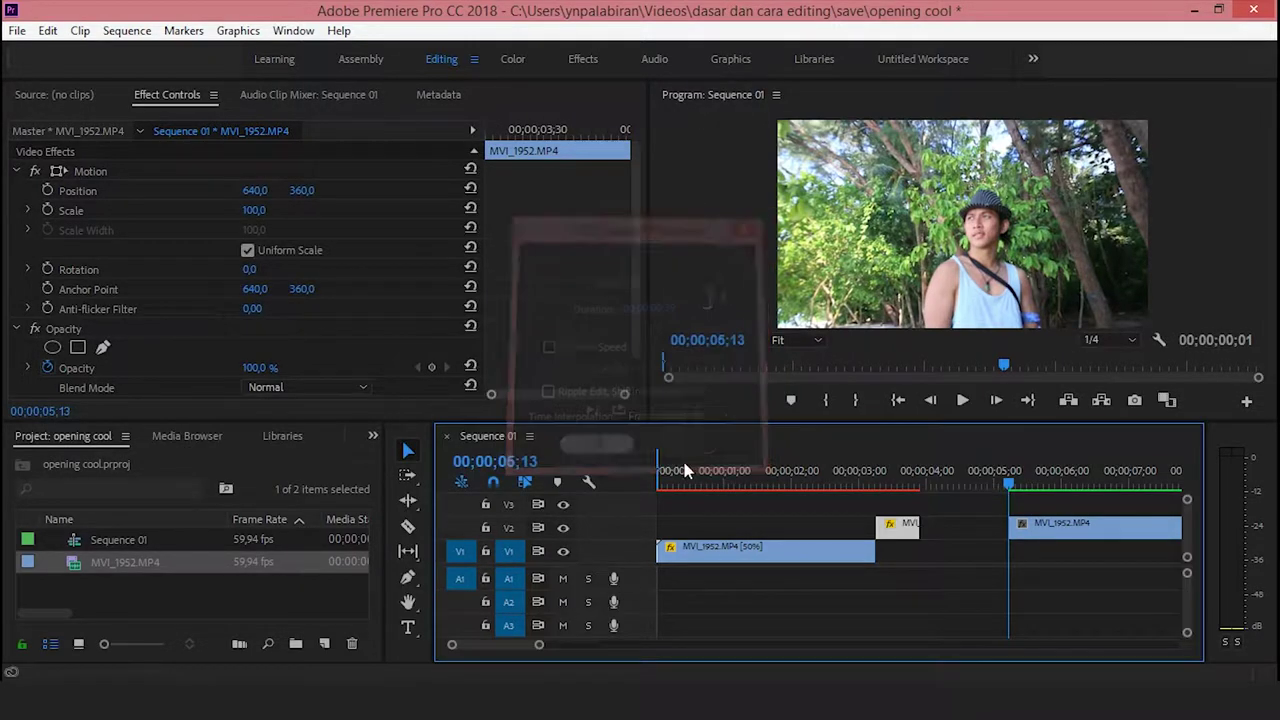
left_click(857, 482)
key("space")
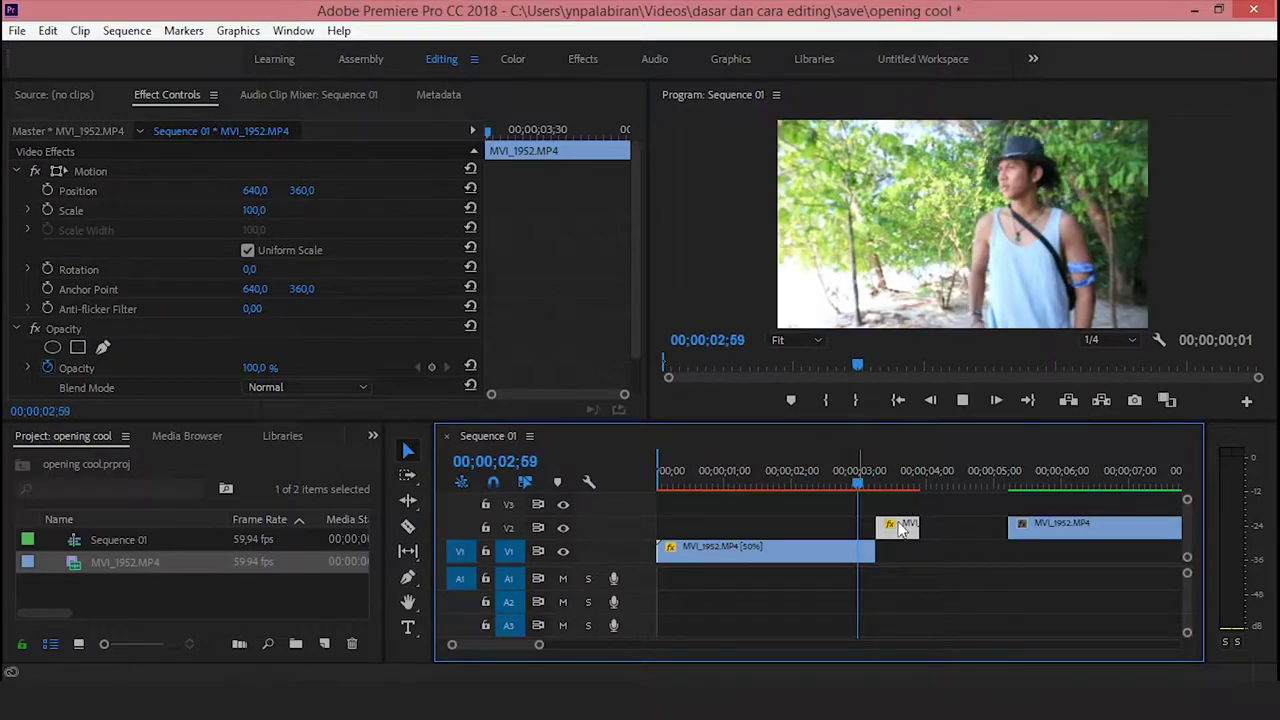
key("space")
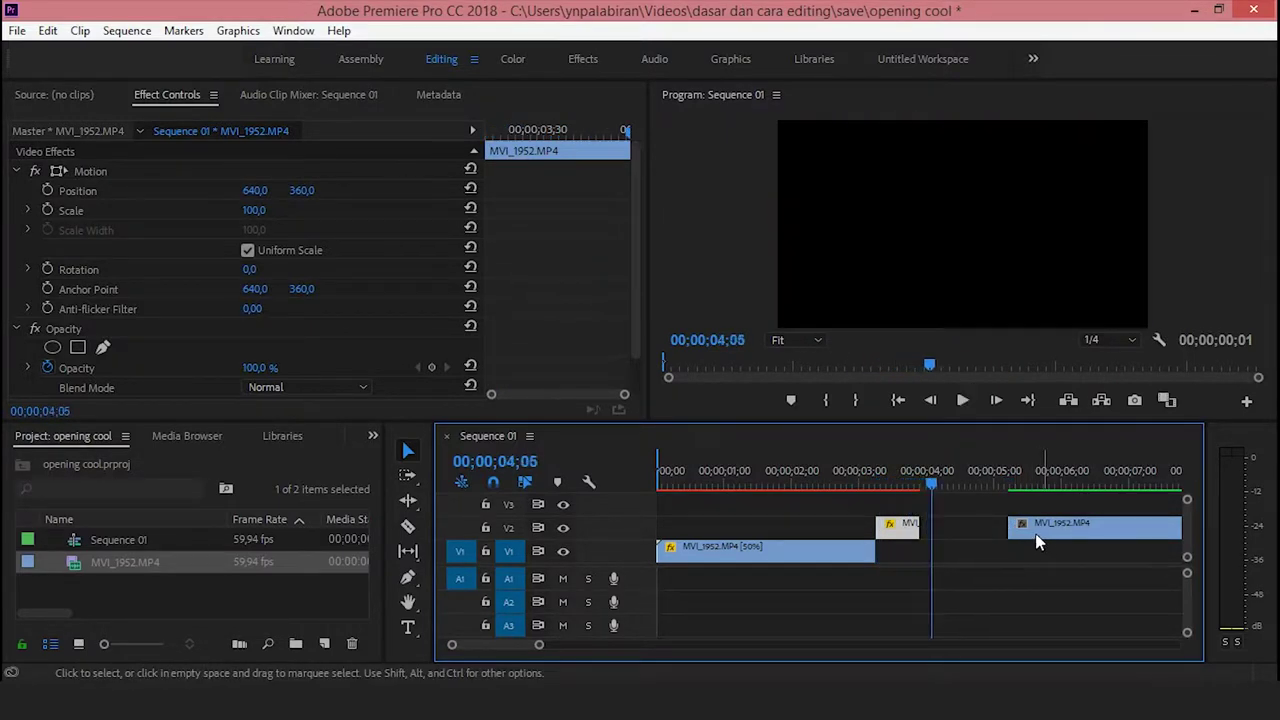
Drag the remaining V2 piece left to close the gap and preview the join.
left_click_drag(1040, 543, 962, 541)
left_click(851, 482)
key("space")
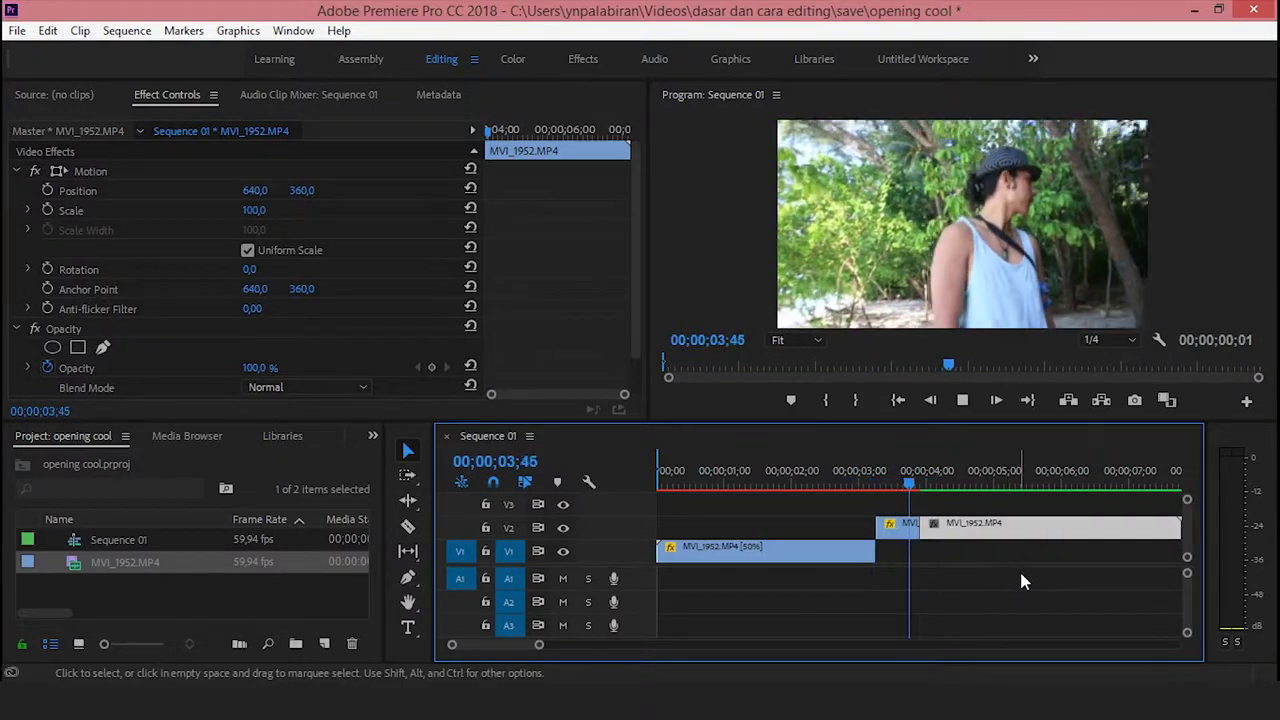
key("space")
Split the V2 clip at 00;00;04;45.
left_click_drag(979, 488, 980, 493)
left_click(976, 528)
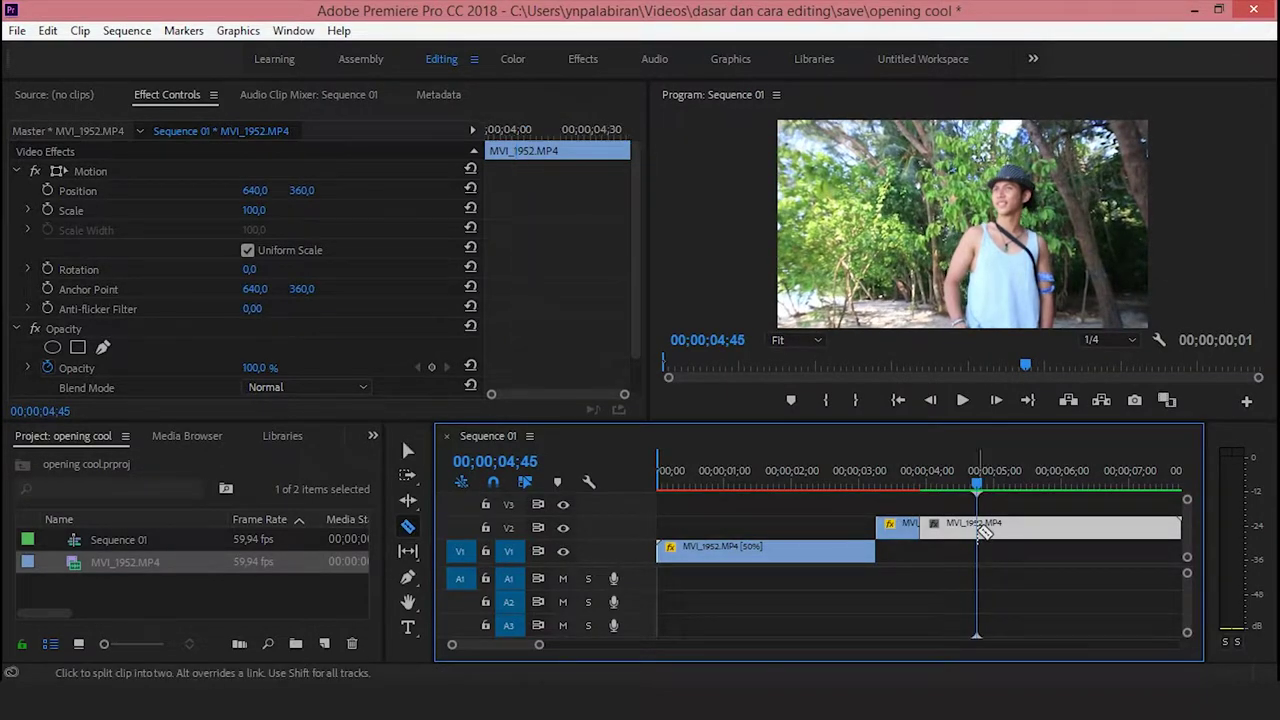
key("v")
Slow the piece before the cut to 50% with Optical Flow interpolation.
right_click(955, 537)
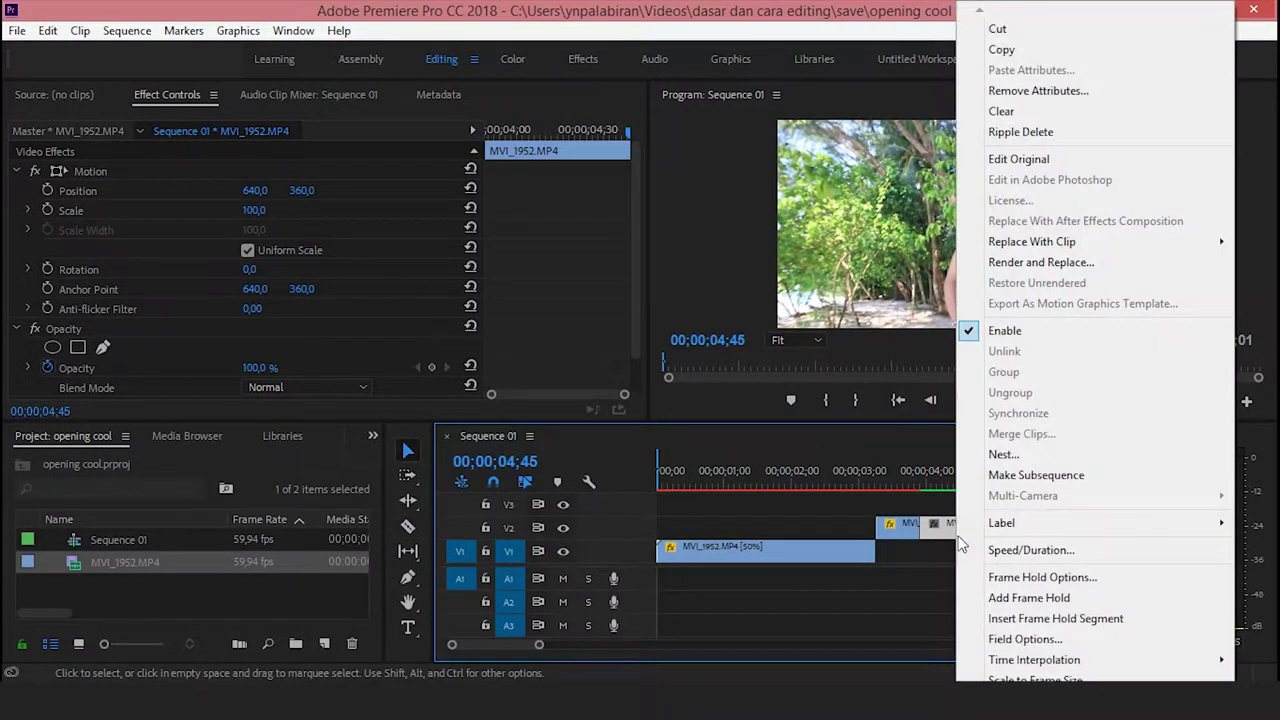
left_click(1015, 552)
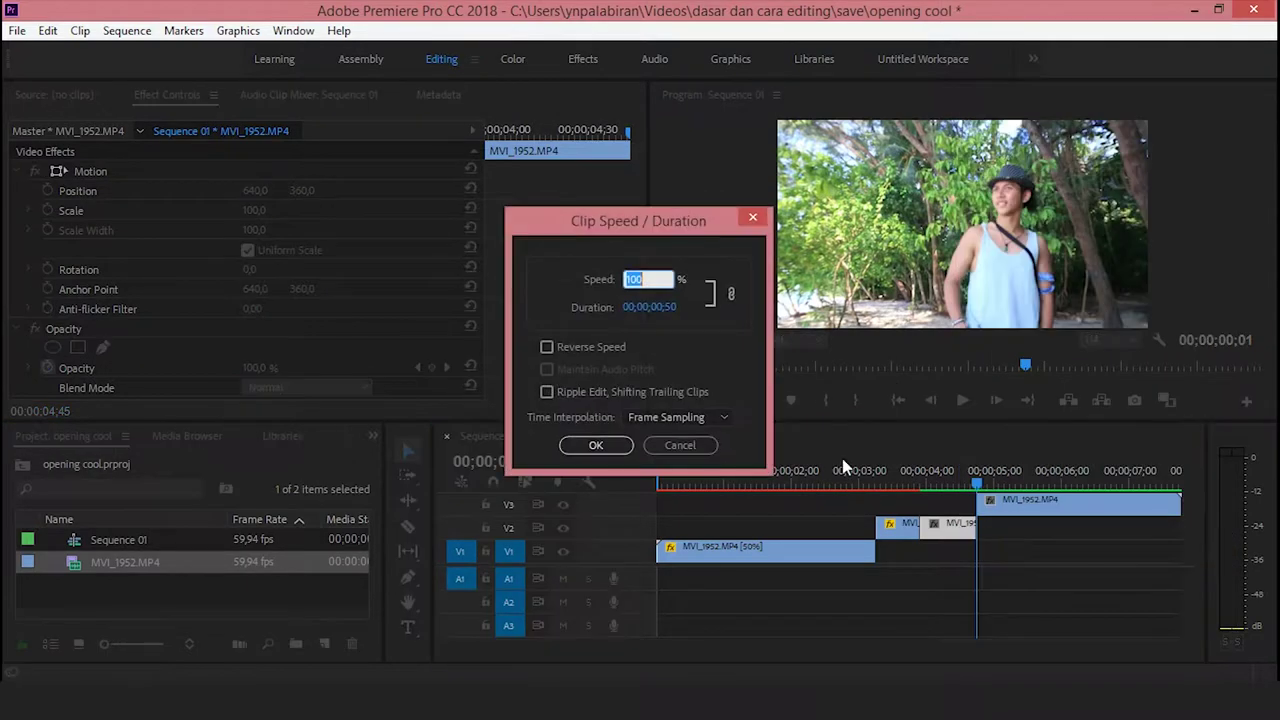
left_click(668, 417)
left_click(670, 477)
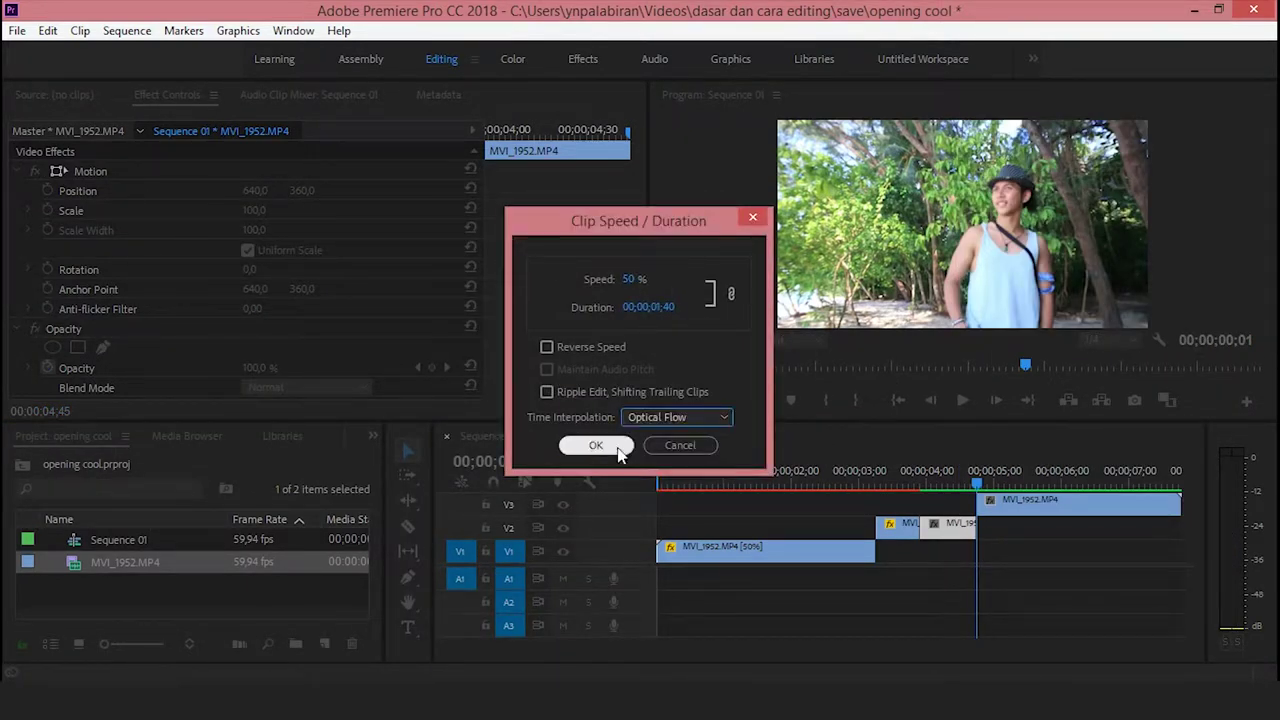
left_click(596, 445)
Move the leftover tail to V3, preview the slowed section, then delete the tail.
left_click_drag(1007, 510, 1072, 513)
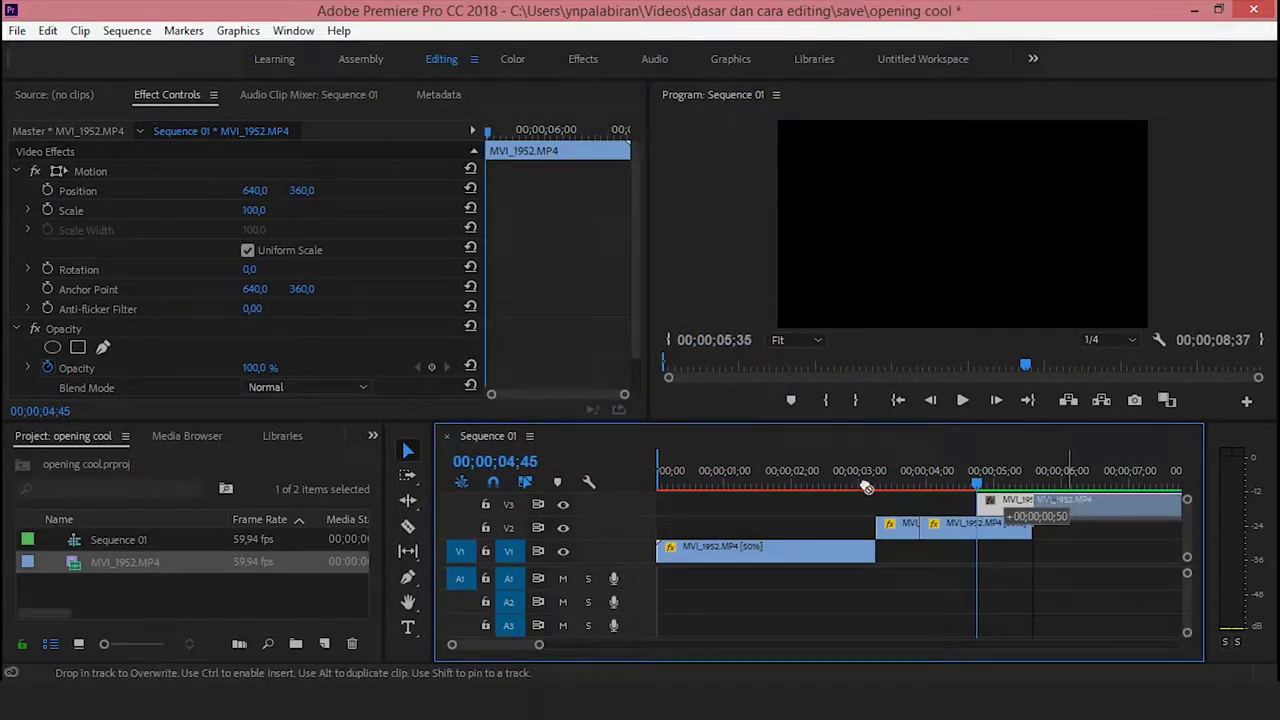
left_click_drag(928, 472, 835, 472)
key("space")
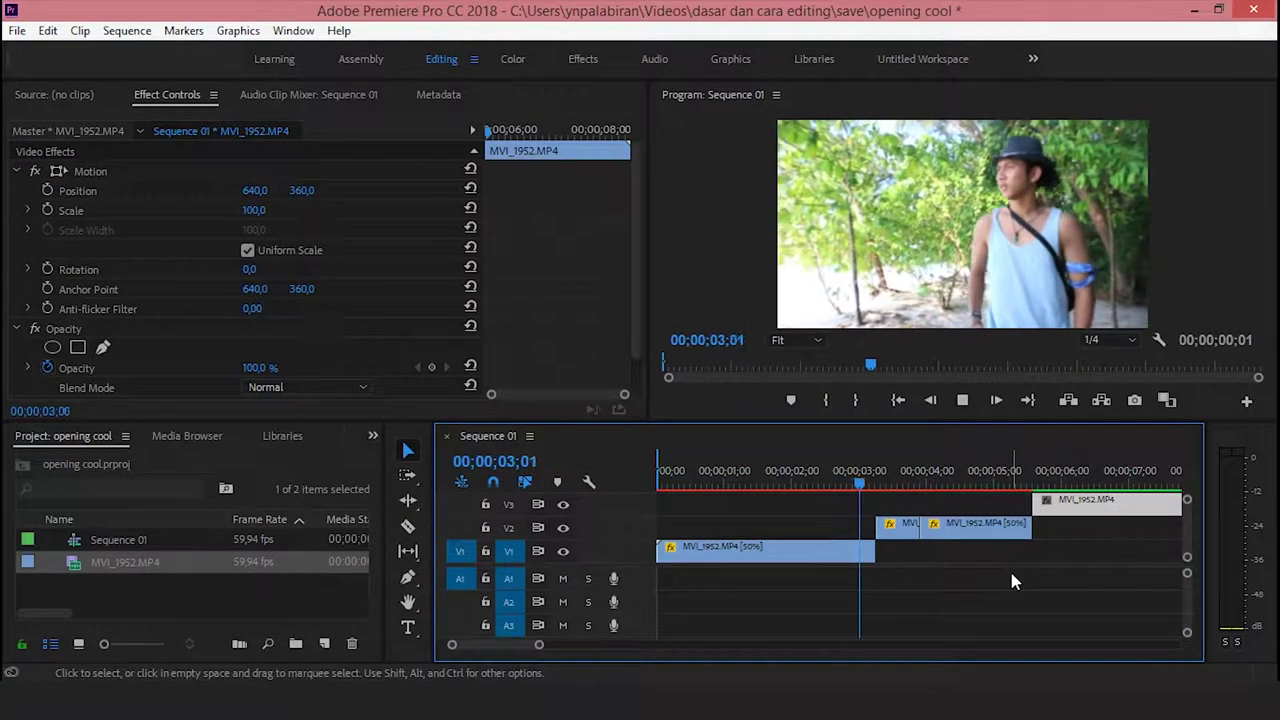
key("space")
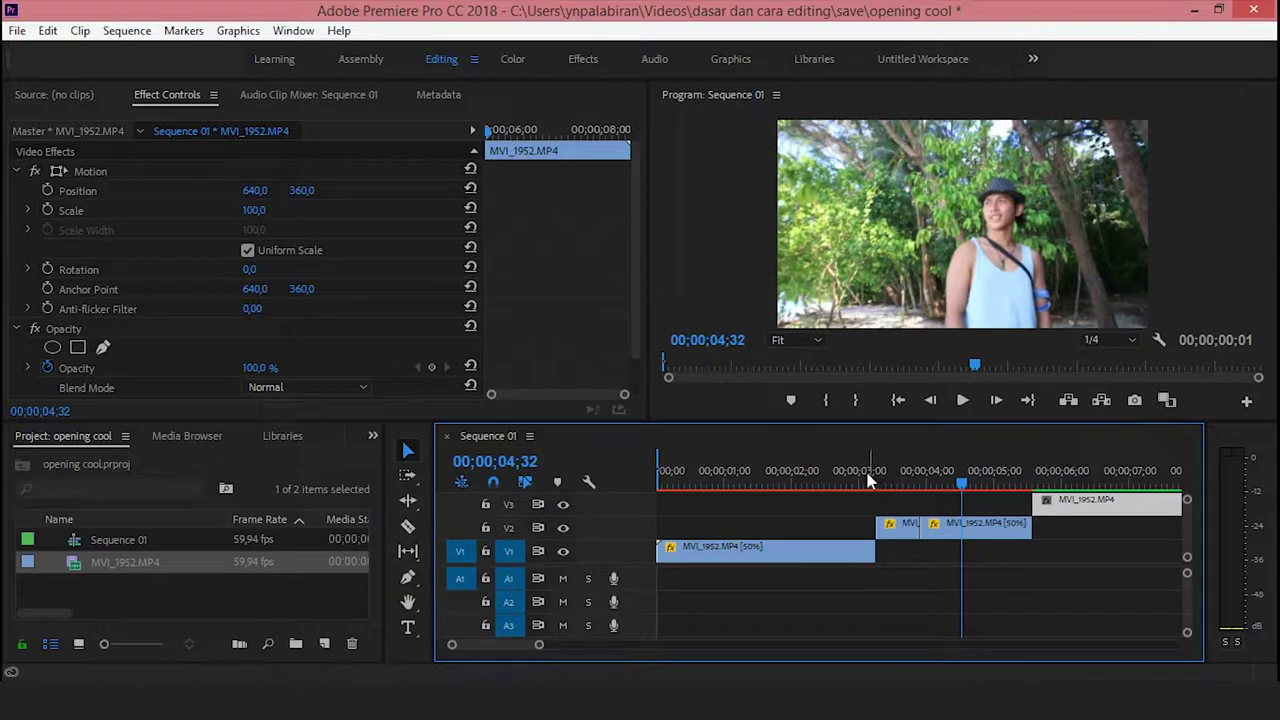
left_click_drag(870, 483, 975, 483)
key("Delete")
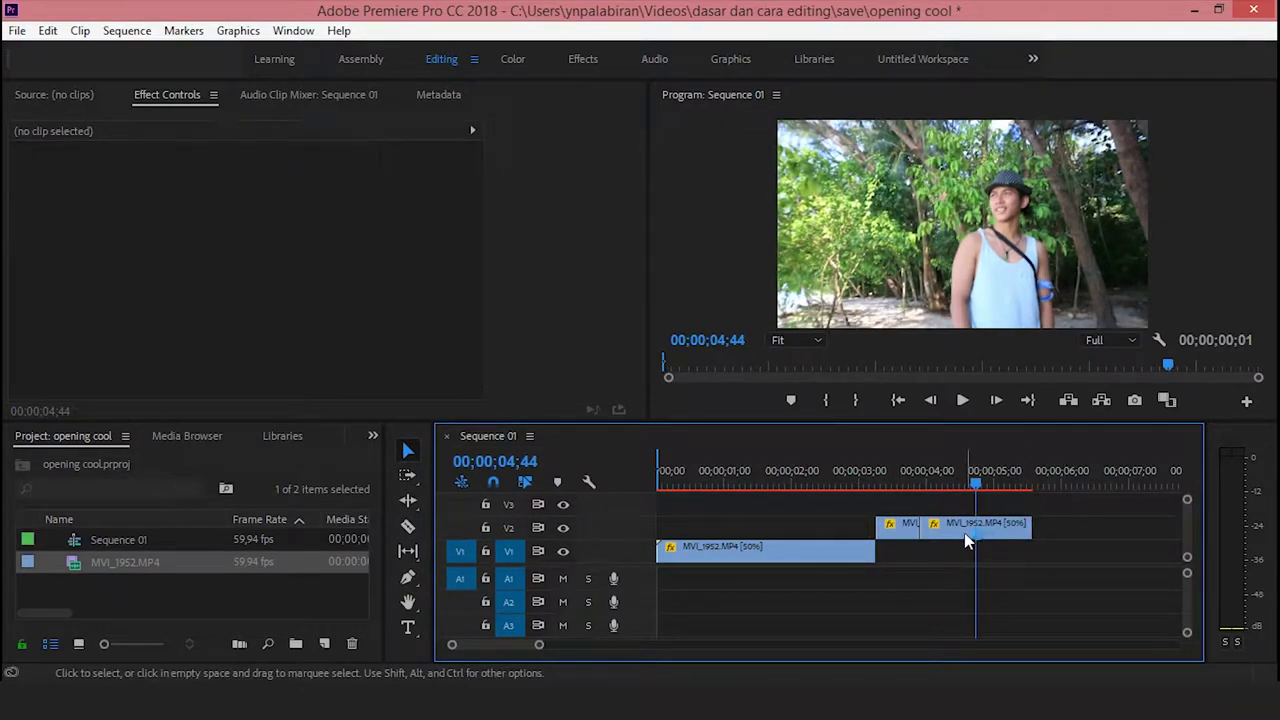
Move the slowed clip and the short sped-up clip down onto track V1 in order.
left_click(976, 527)
mouse_move(957, 540)
left_mouse_down()
mouse_move(957, 552)
mouse_move(900, 550)
left_mouse_up()
left_click(1110, 340)
left_click(1110, 390)
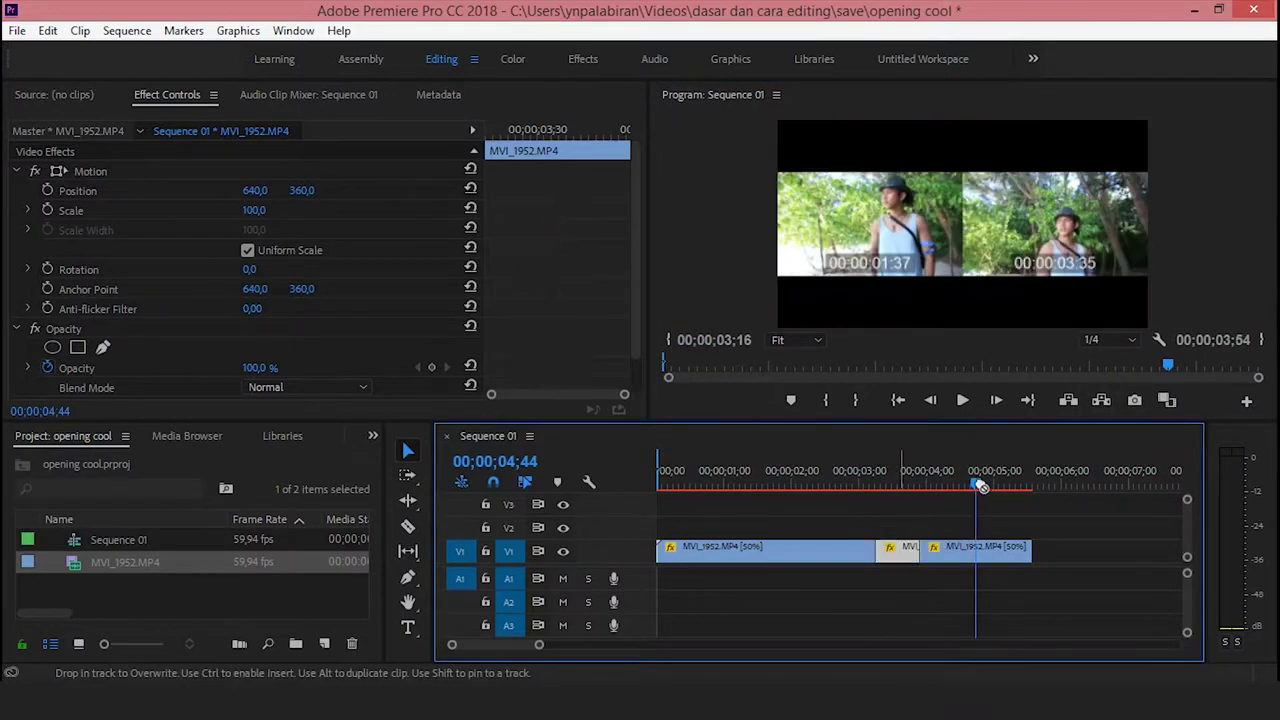
Mark the sequence end as out point, run Sequence > Render In to Out, and play.
key("Down")
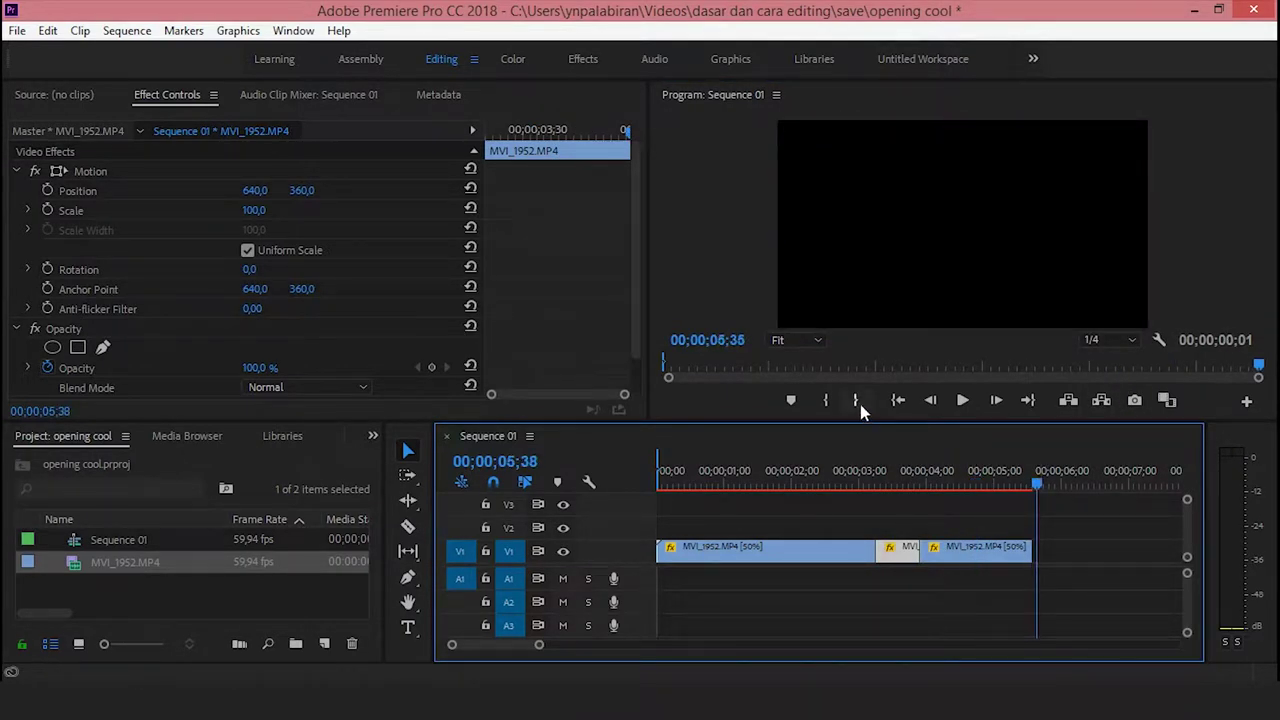
left_click(857, 401)
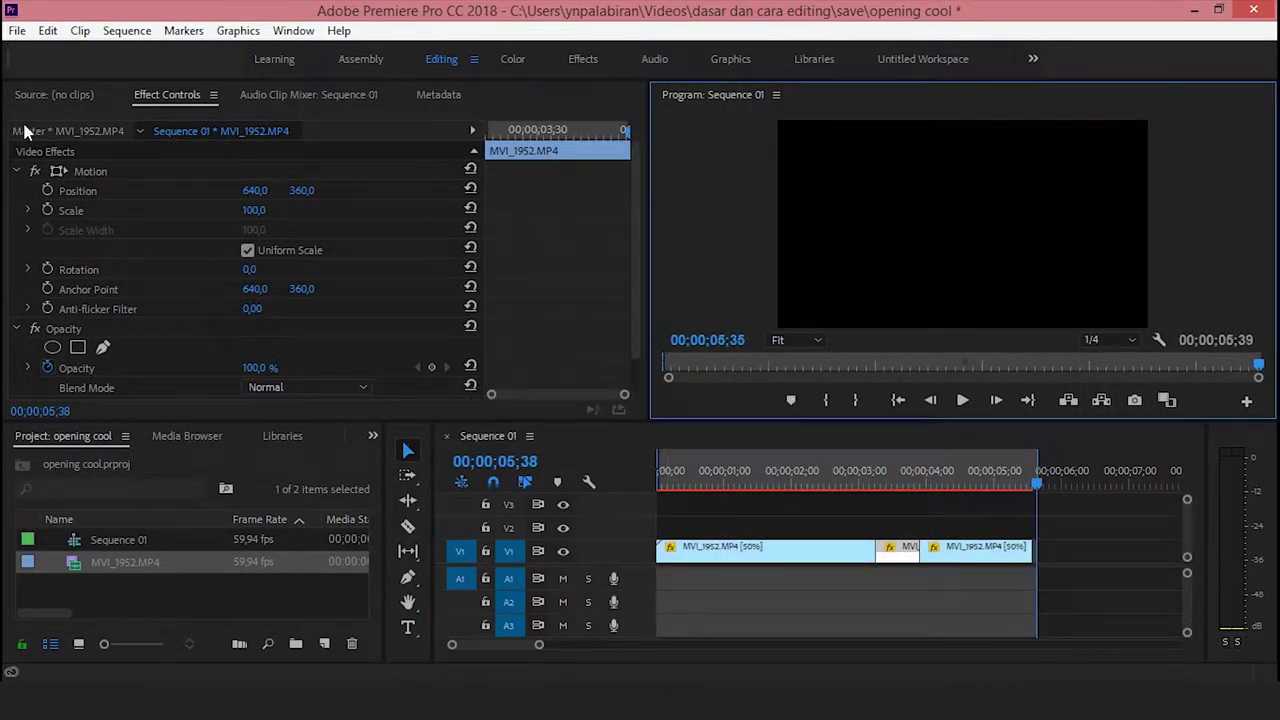
left_click(118, 31)
left_click(165, 80)
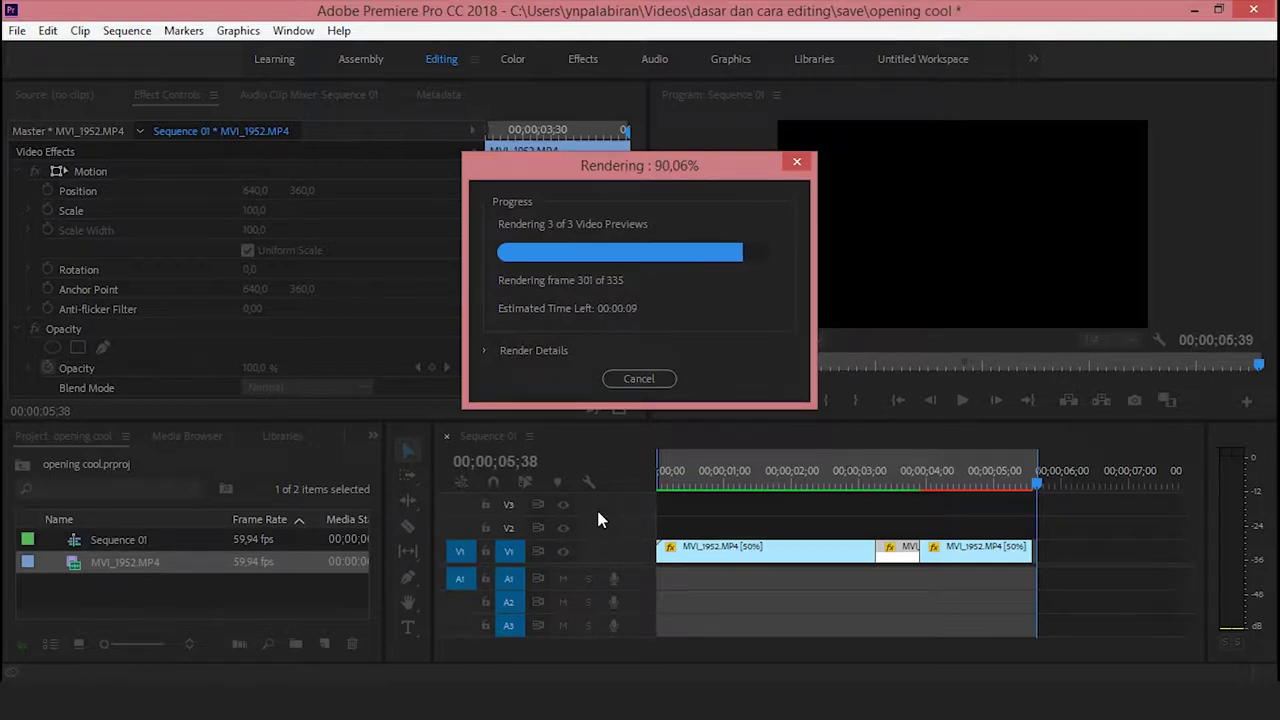
key("space")
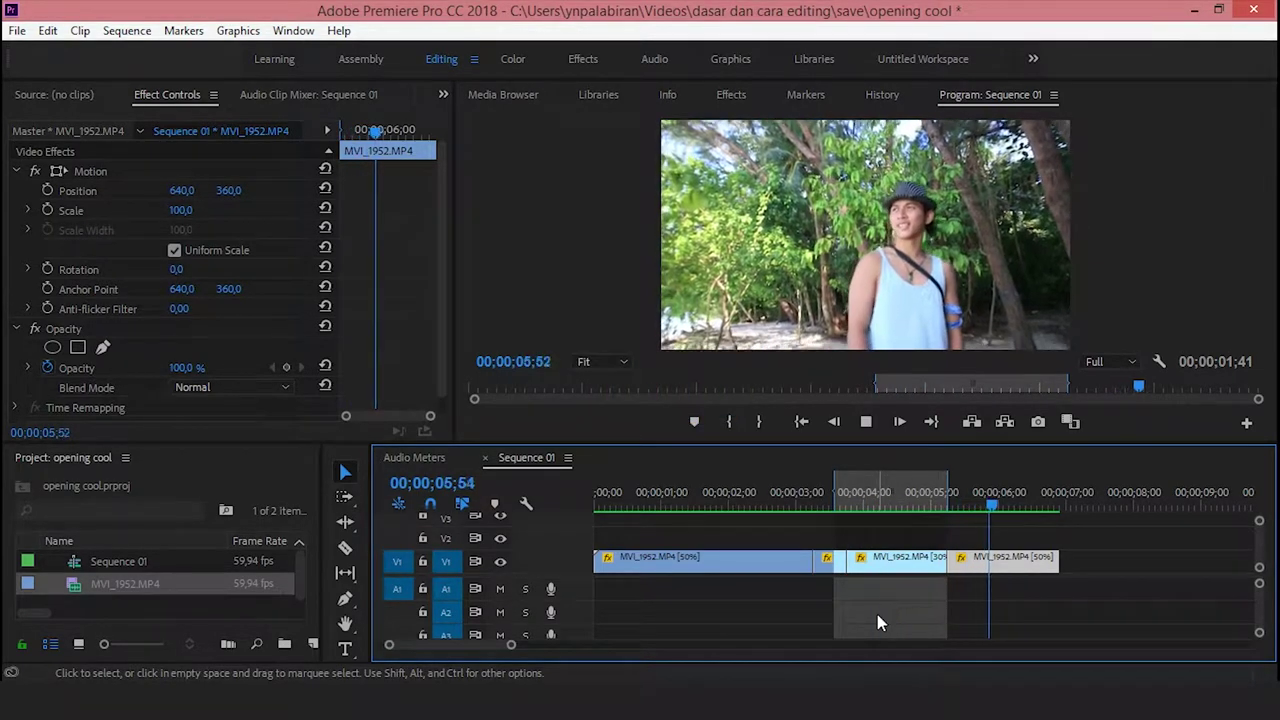
Cut the last clip at about 00;00;06;11.
key("space")
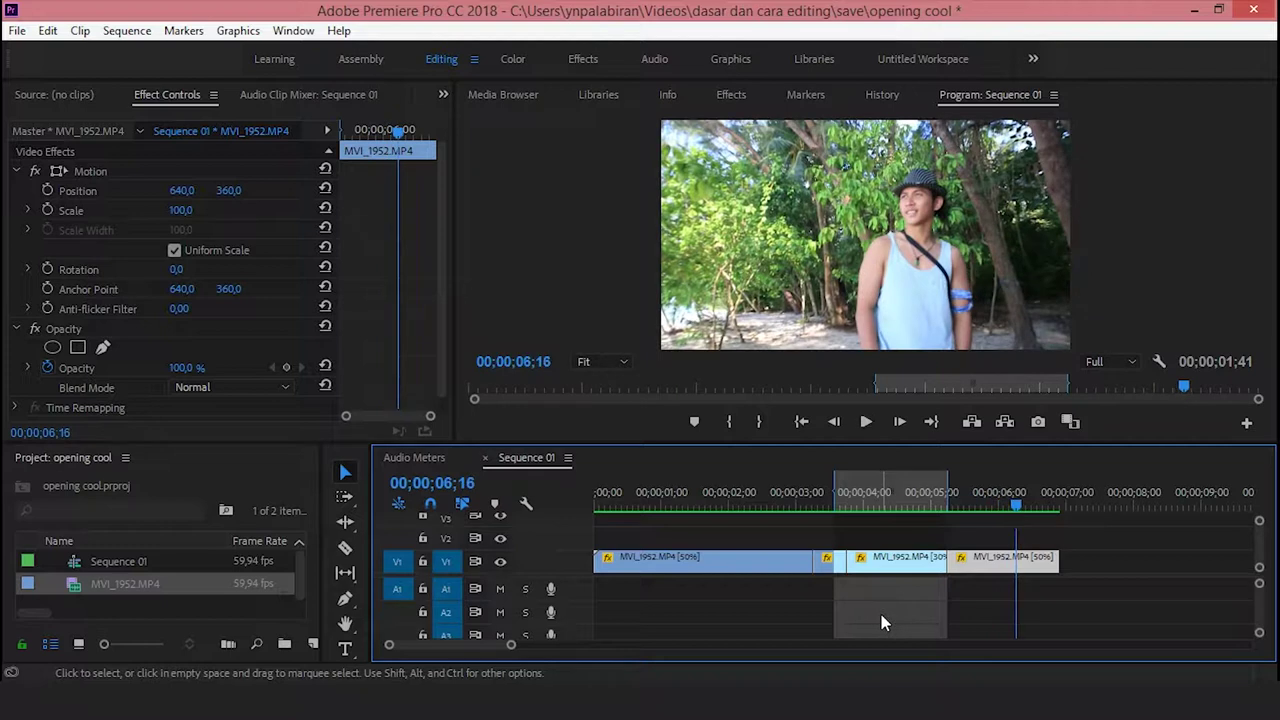
left_click_drag(1019, 516, 1012, 512)
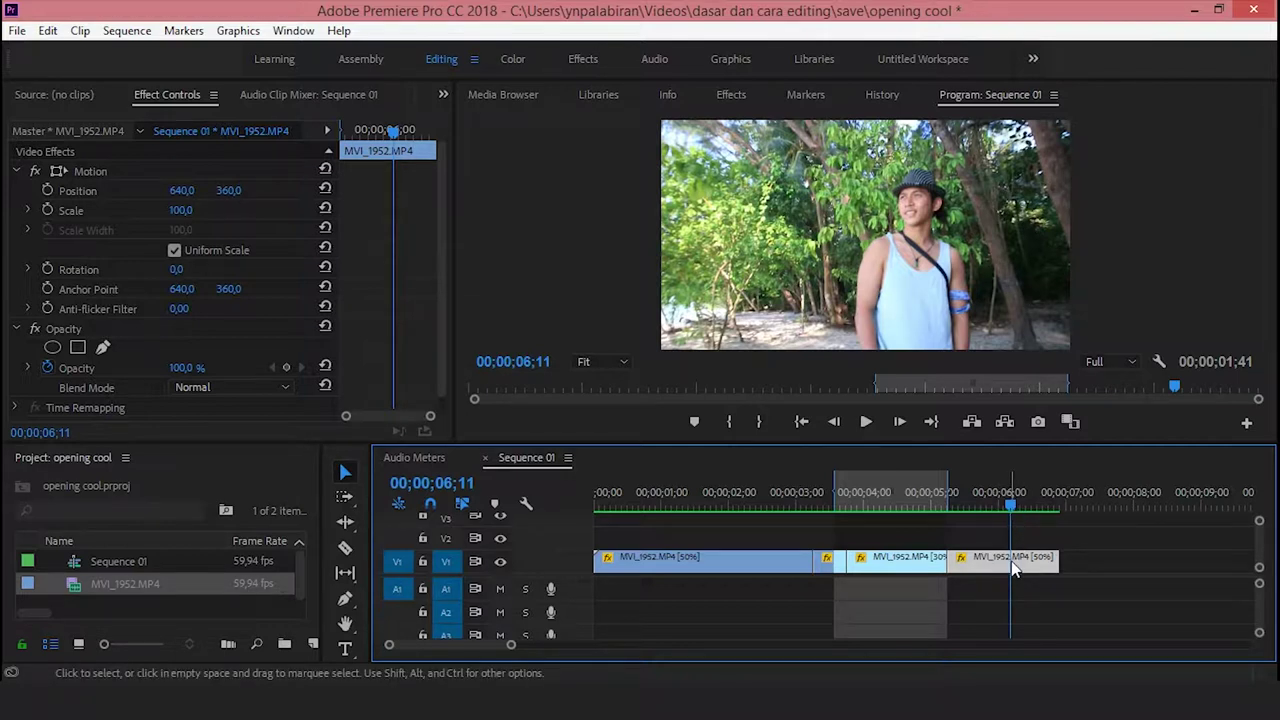
key("c")
left_click(1018, 563)
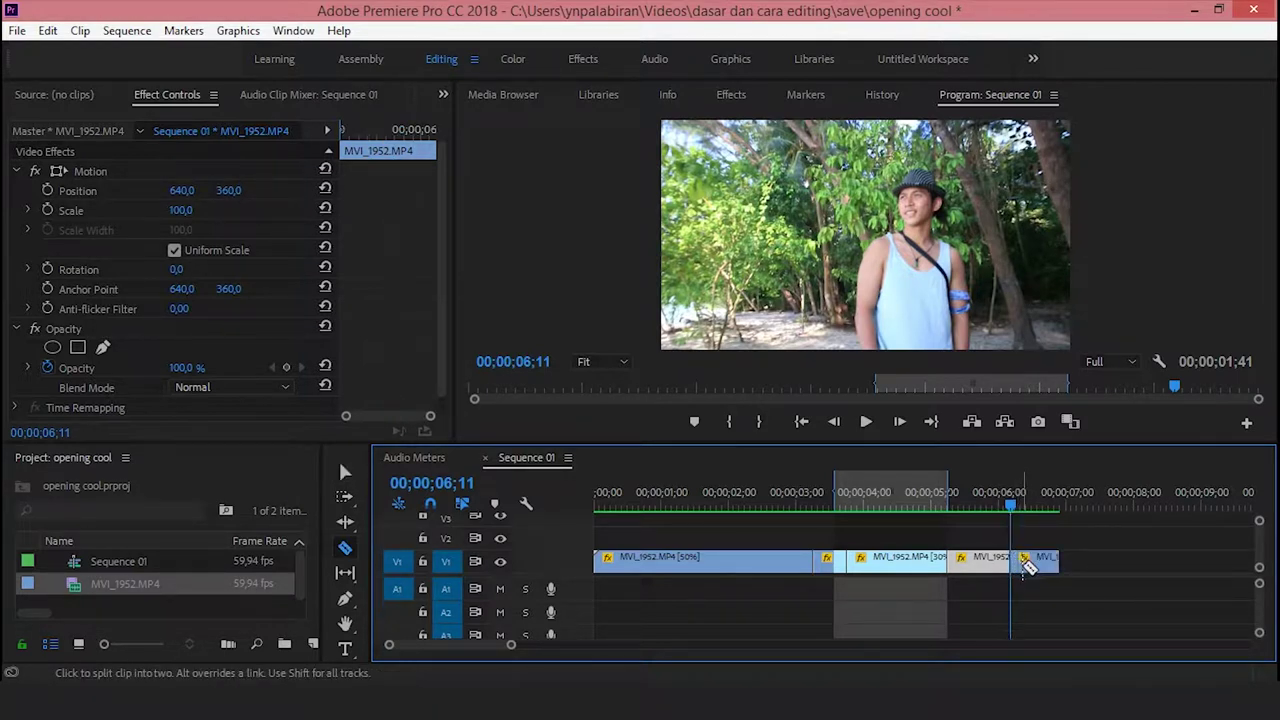
key("v")
Apply a Frame Hold on the In Point to the new end piece.
right_click(1025, 570)
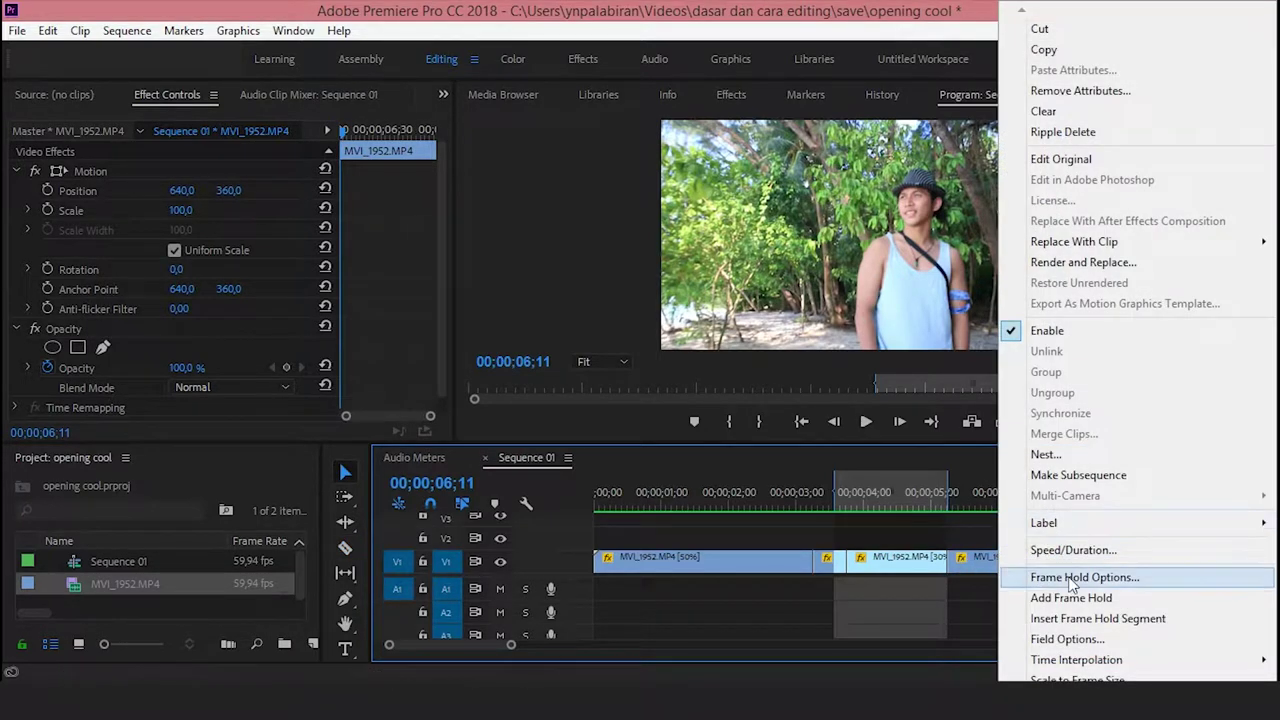
left_click(1040, 577)
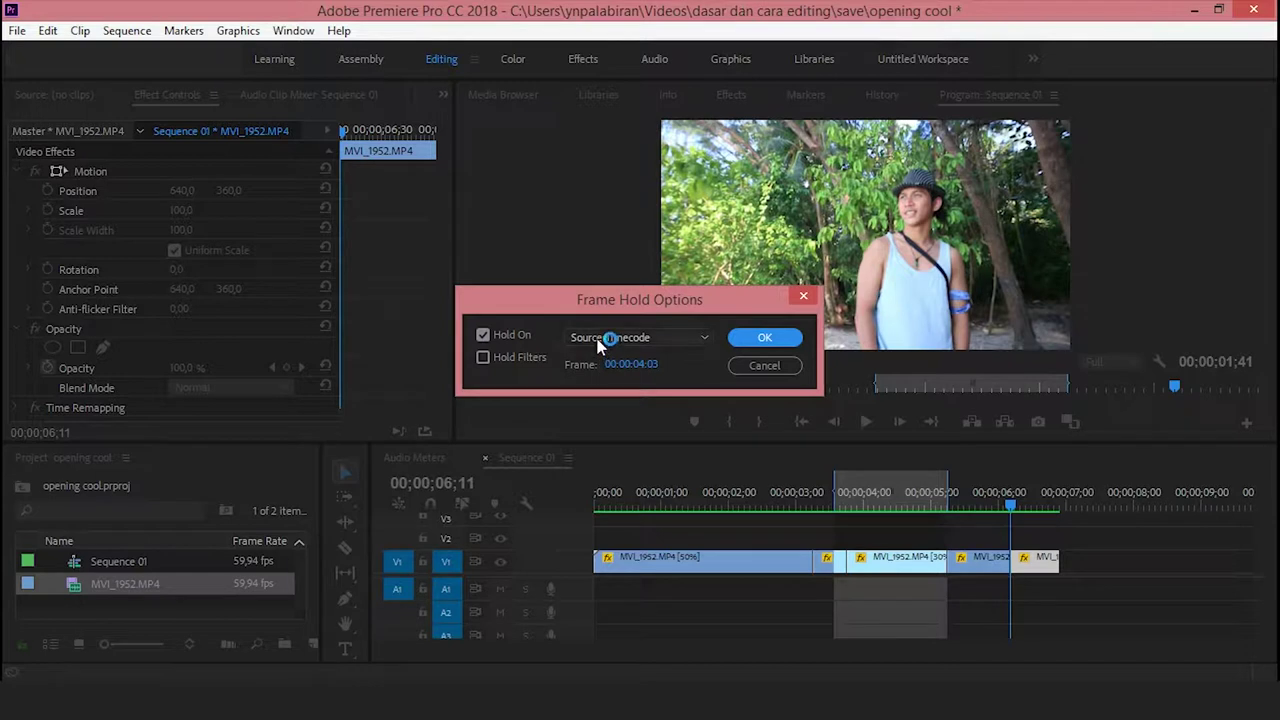
left_click(657, 337)
left_click(654, 399)
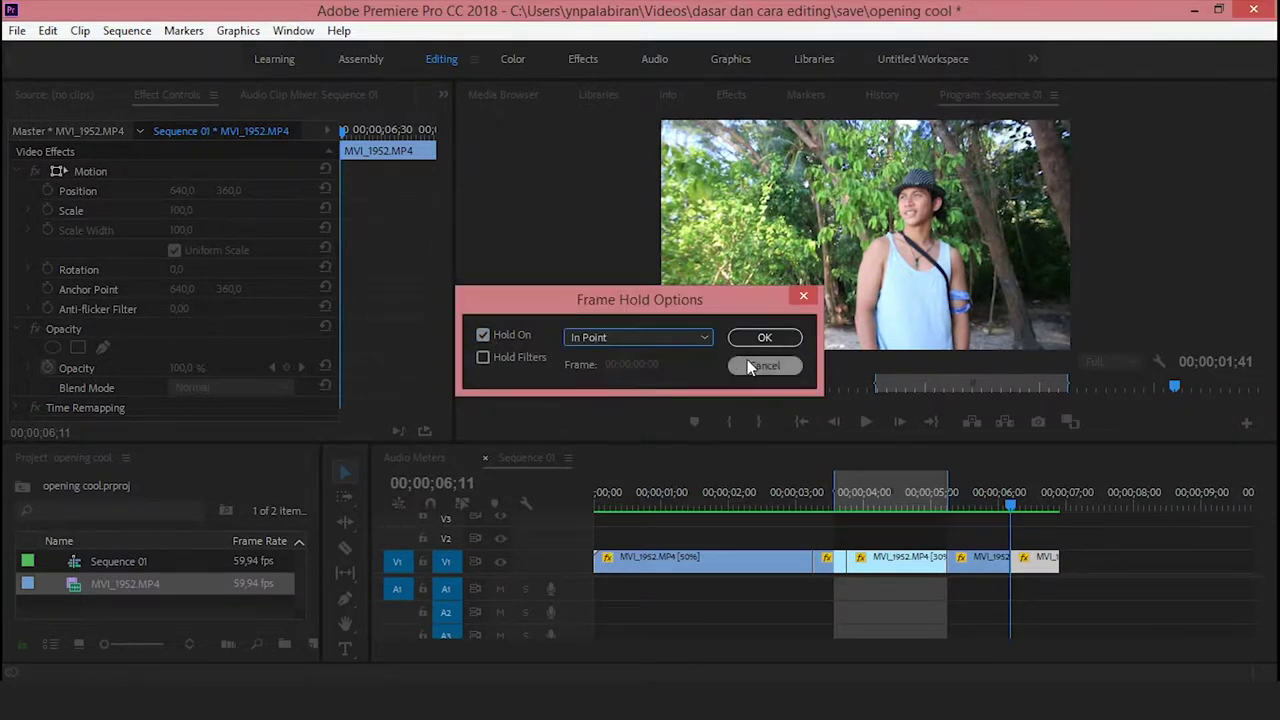
left_click(764, 338)
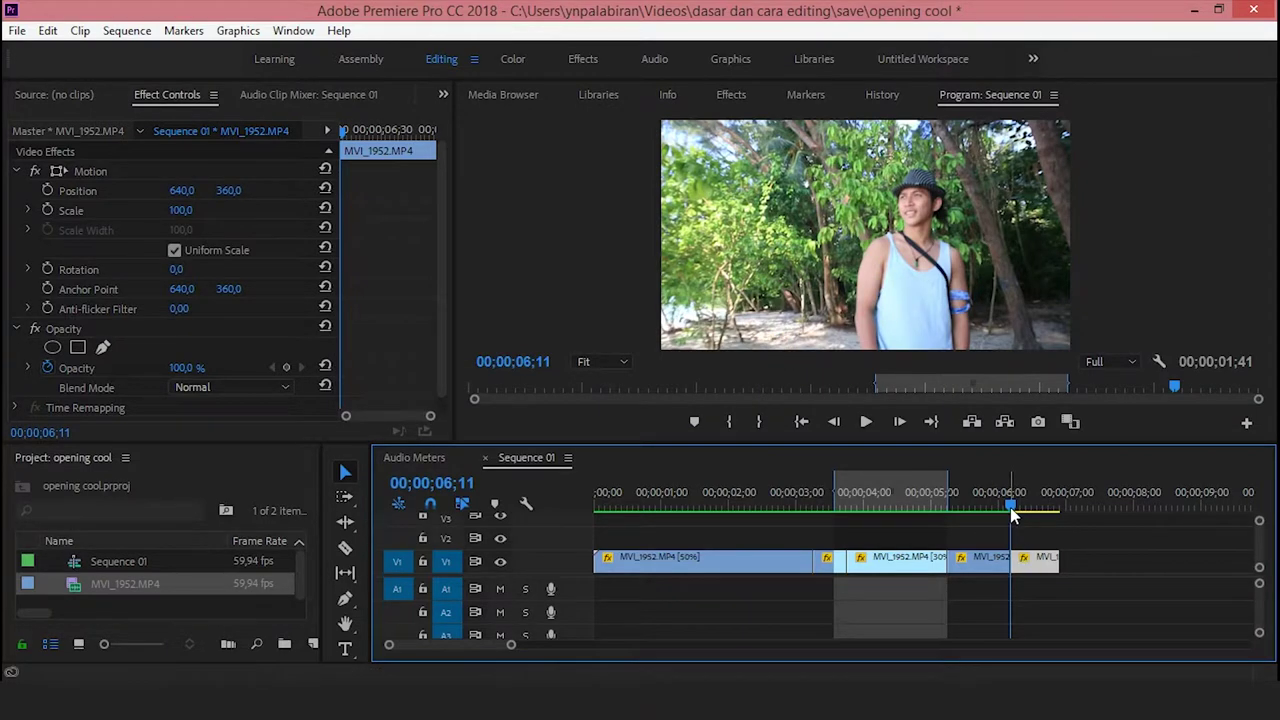
left_click_drag(1012, 508, 988, 511)
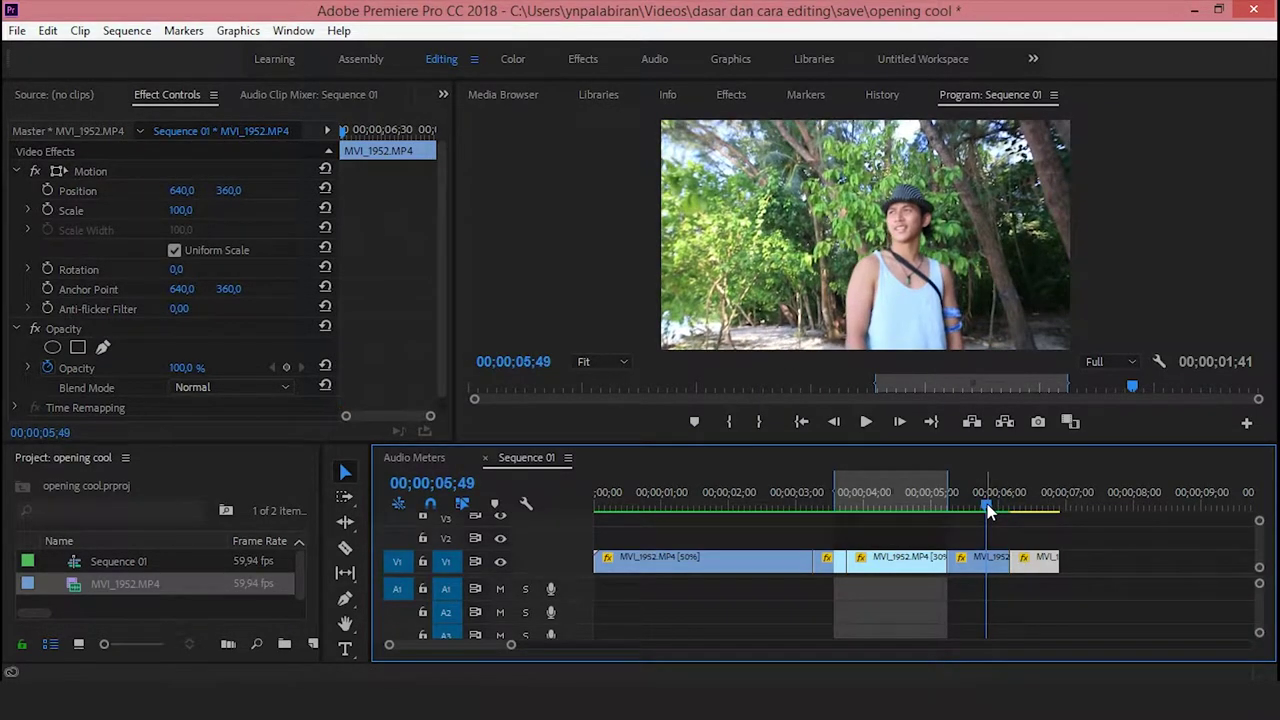
Extend the frozen end clip to about 2.5 seconds and play back the ending.
left_click_drag(988, 511, 1040, 572)
right_click(1040, 572)
left_click_drag(990, 512, 1032, 512)
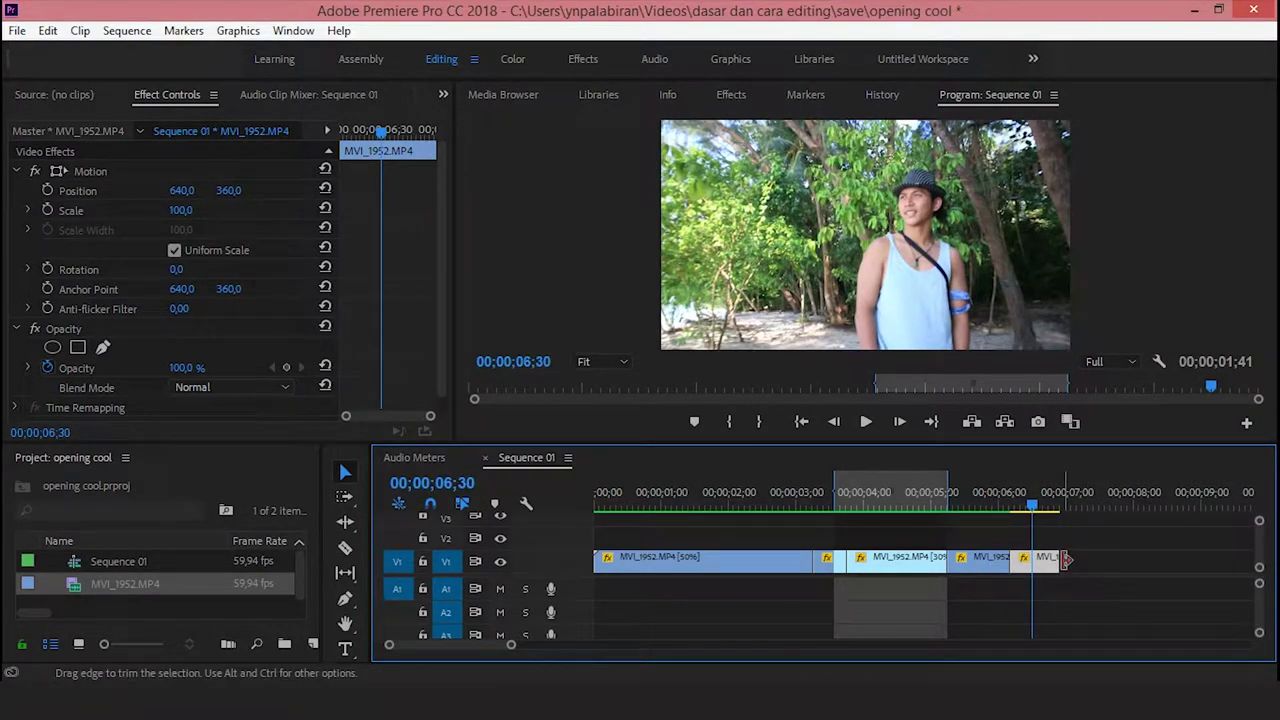
left_click_drag(1066, 560, 1153, 561)
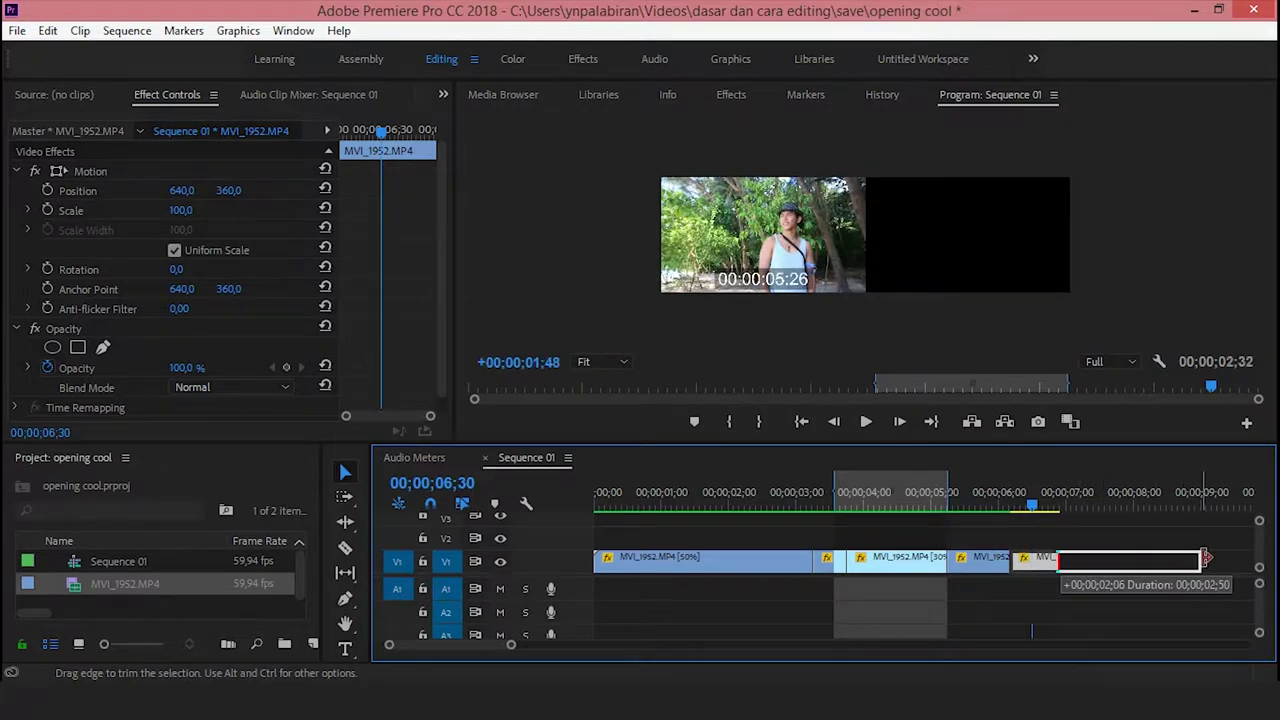
left_click_drag(1153, 561, 1200, 560)
left_click(980, 501)
key("space")
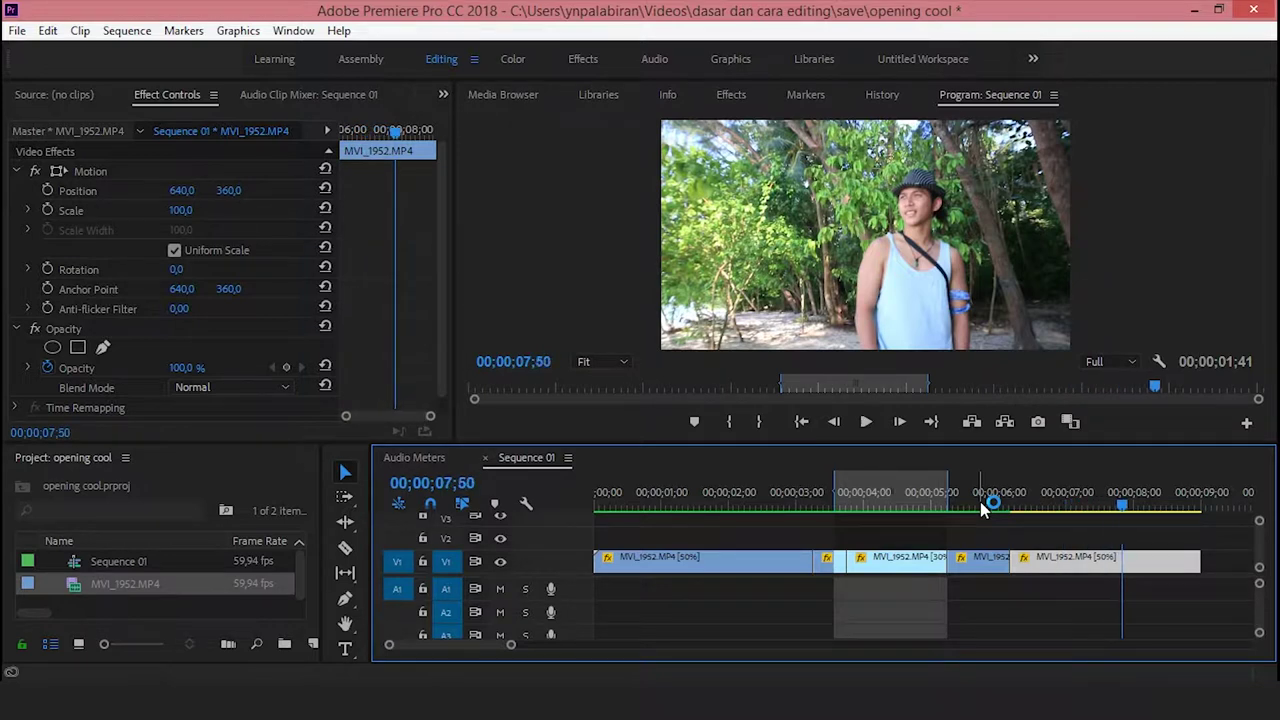
Alt-drag the frozen clip up to duplicate it onto track V2.
left_click(986, 572)
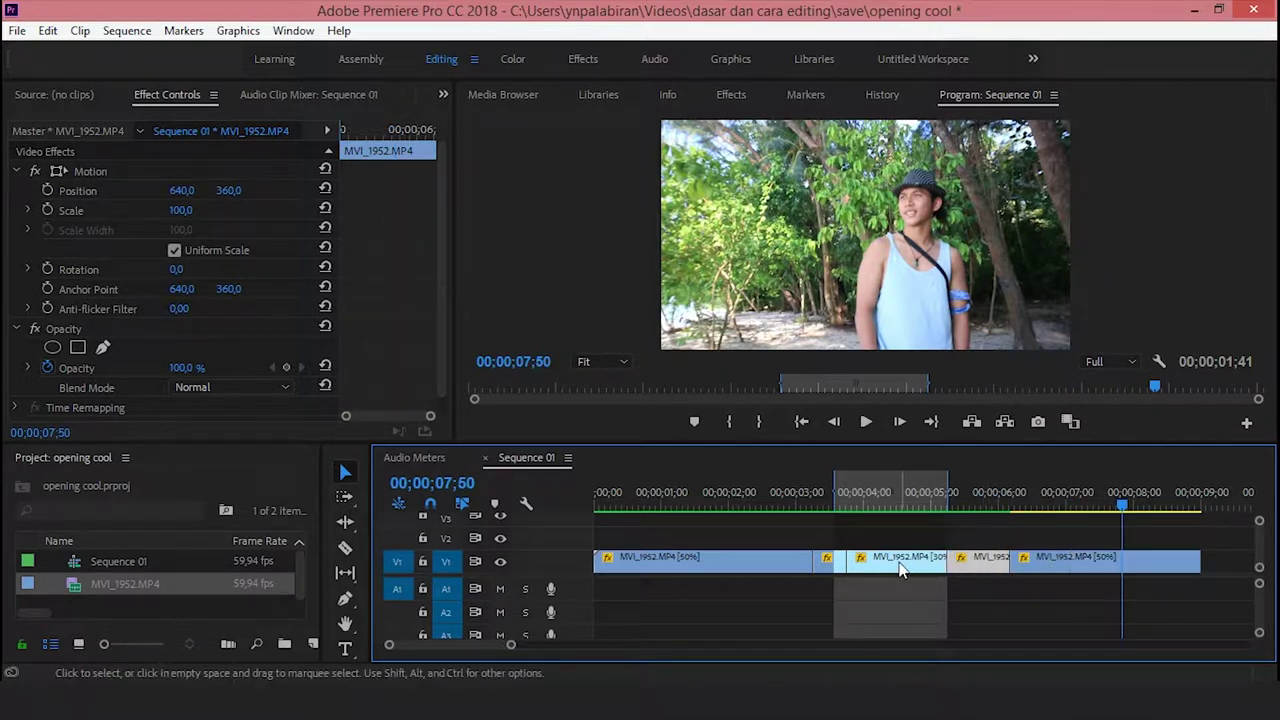
left_click(1060, 570)
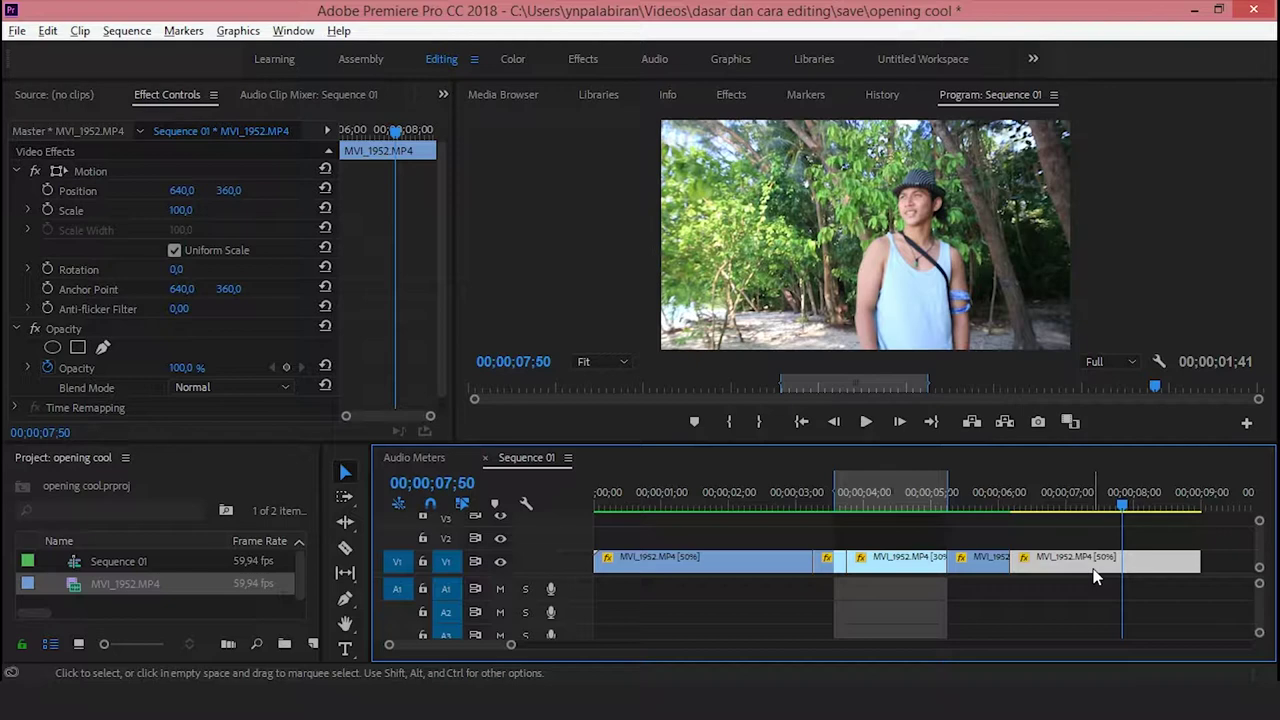
left_click_drag(1095, 577, 1091, 543)
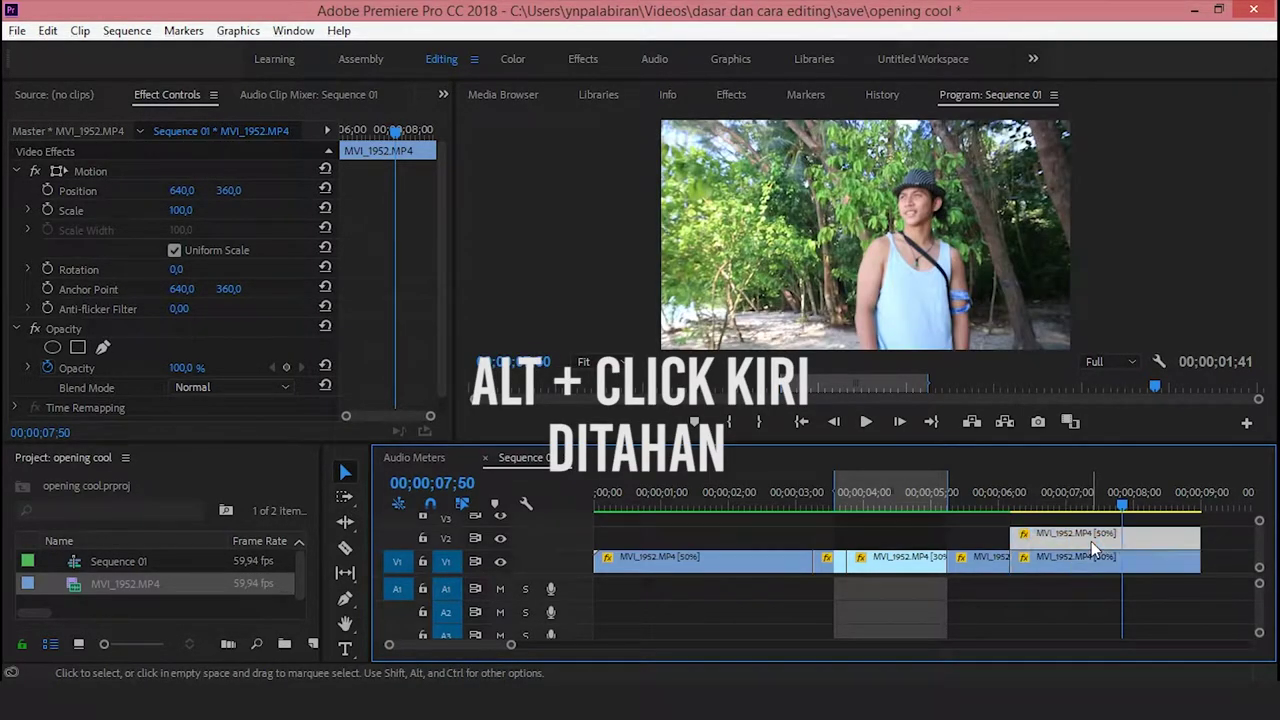
left_click(1008, 505)
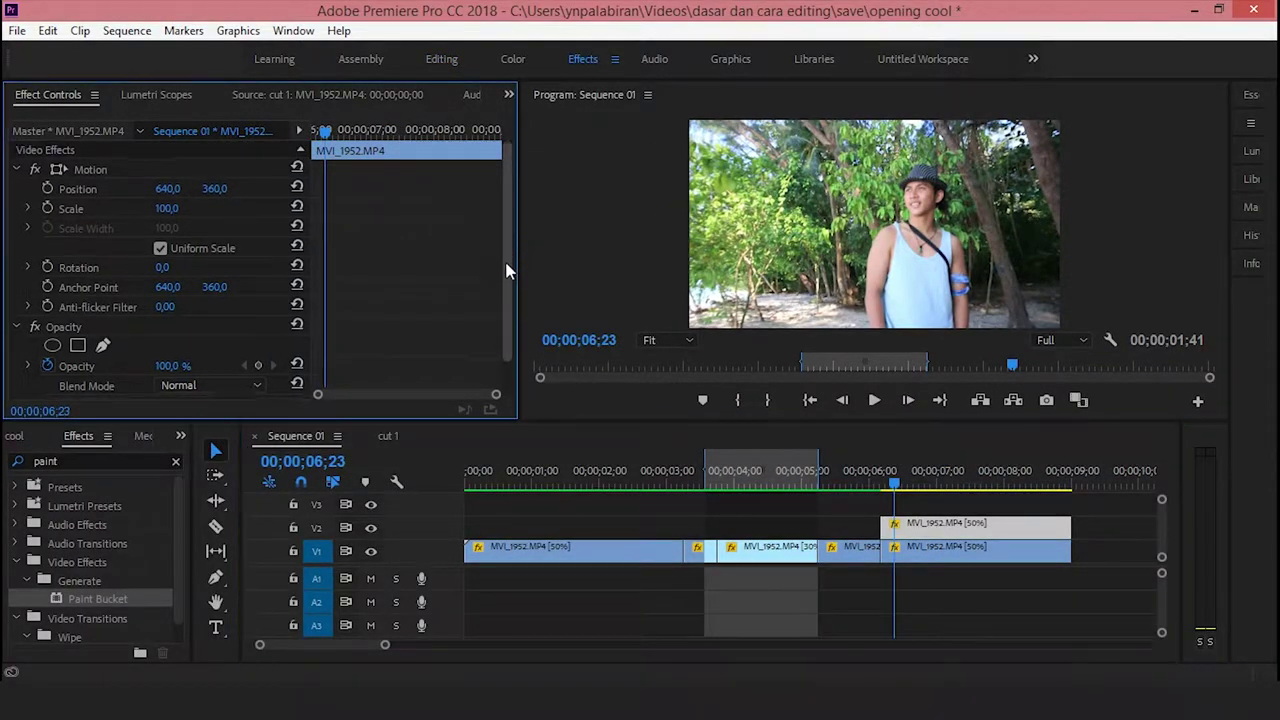
Pick the free-draw bezier mask pen in Opacity and zoom the Program monitor to 200%.
scroll(172, 314, "down", 1)
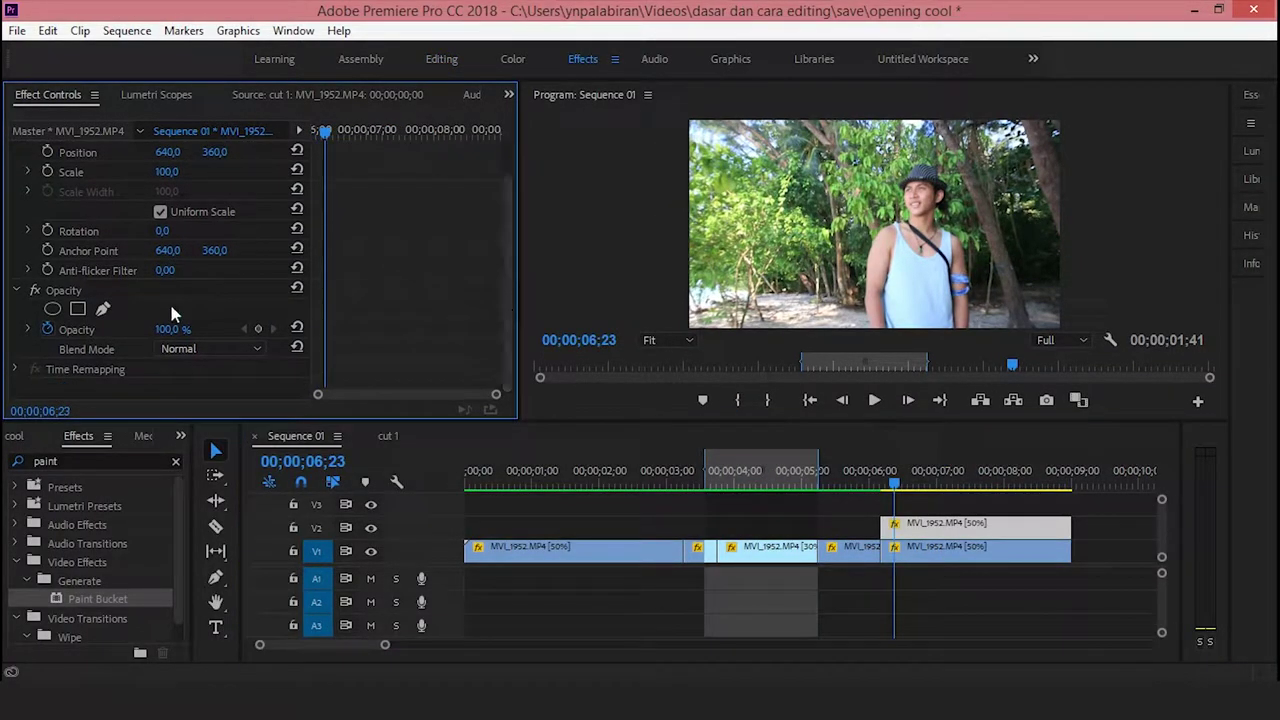
left_click(102, 310)
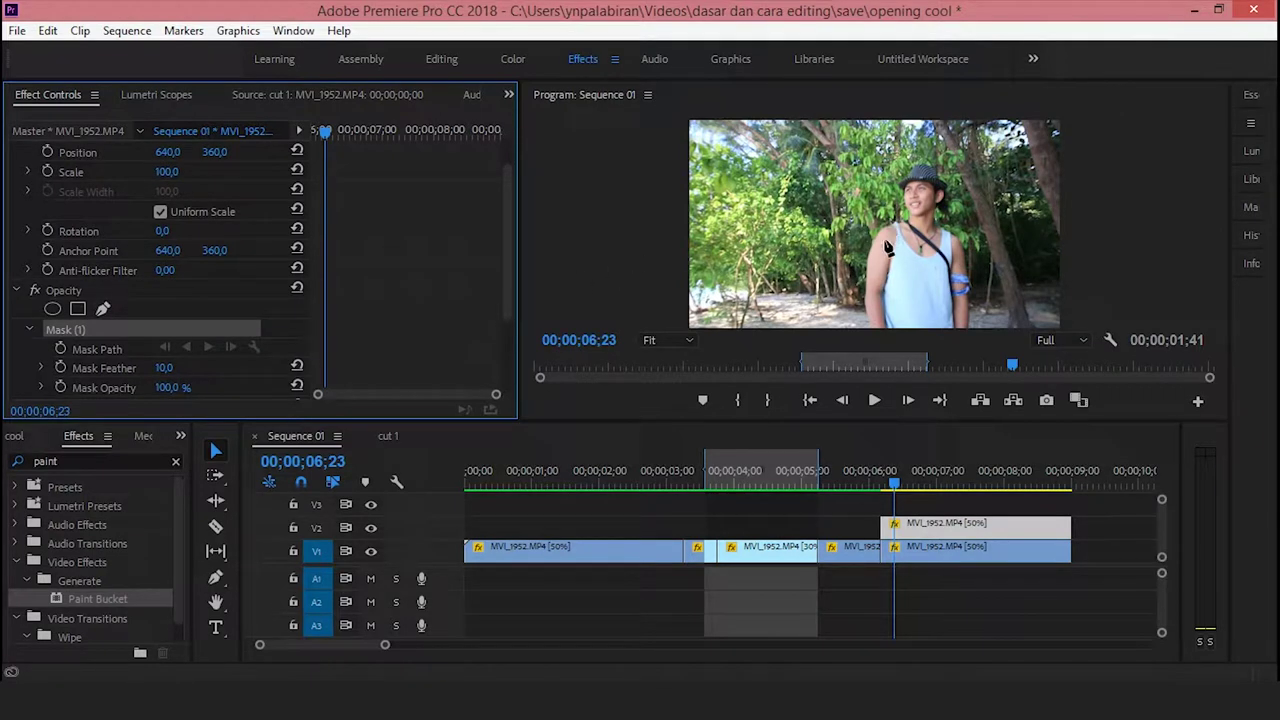
left_click(665, 341)
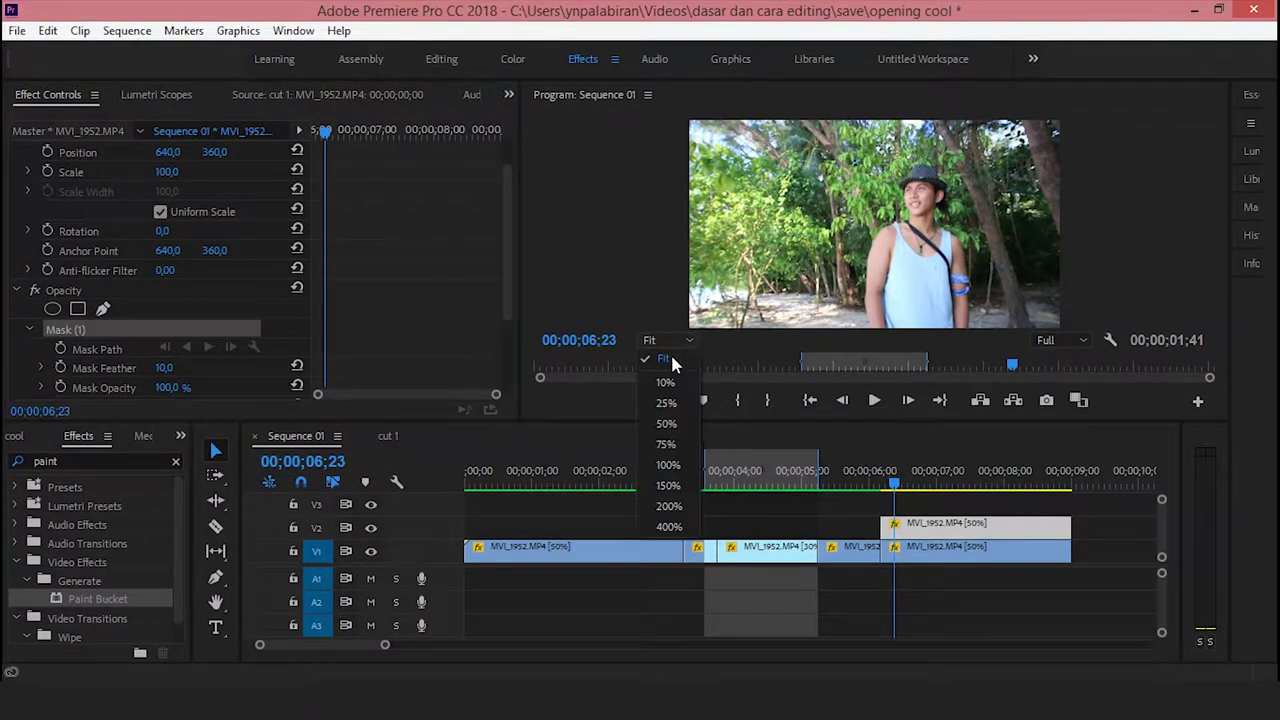
left_click(668, 487)
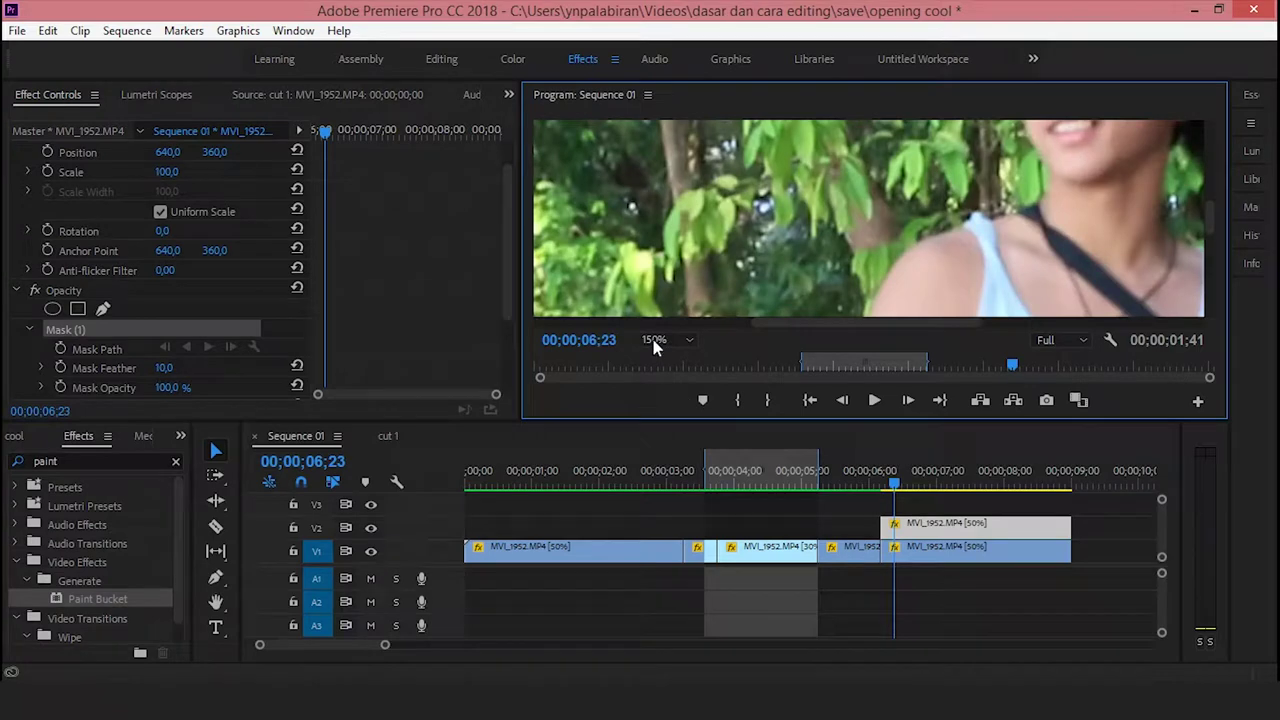
left_click(655, 340)
left_click(668, 506)
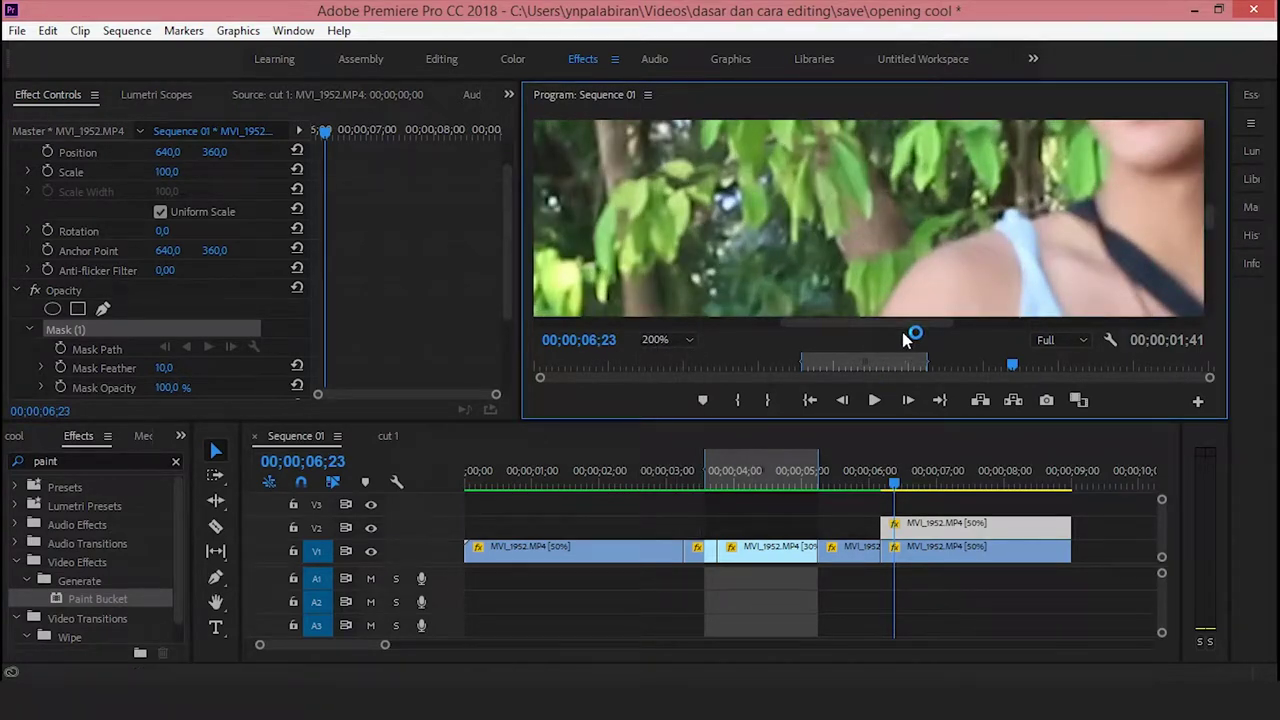
Place mask points around the person and close the Mask (1) outline.
mouse_move(918, 323)
left_mouse_down()
mouse_move(1026, 326)
mouse_move(973, 320)
left_mouse_up()
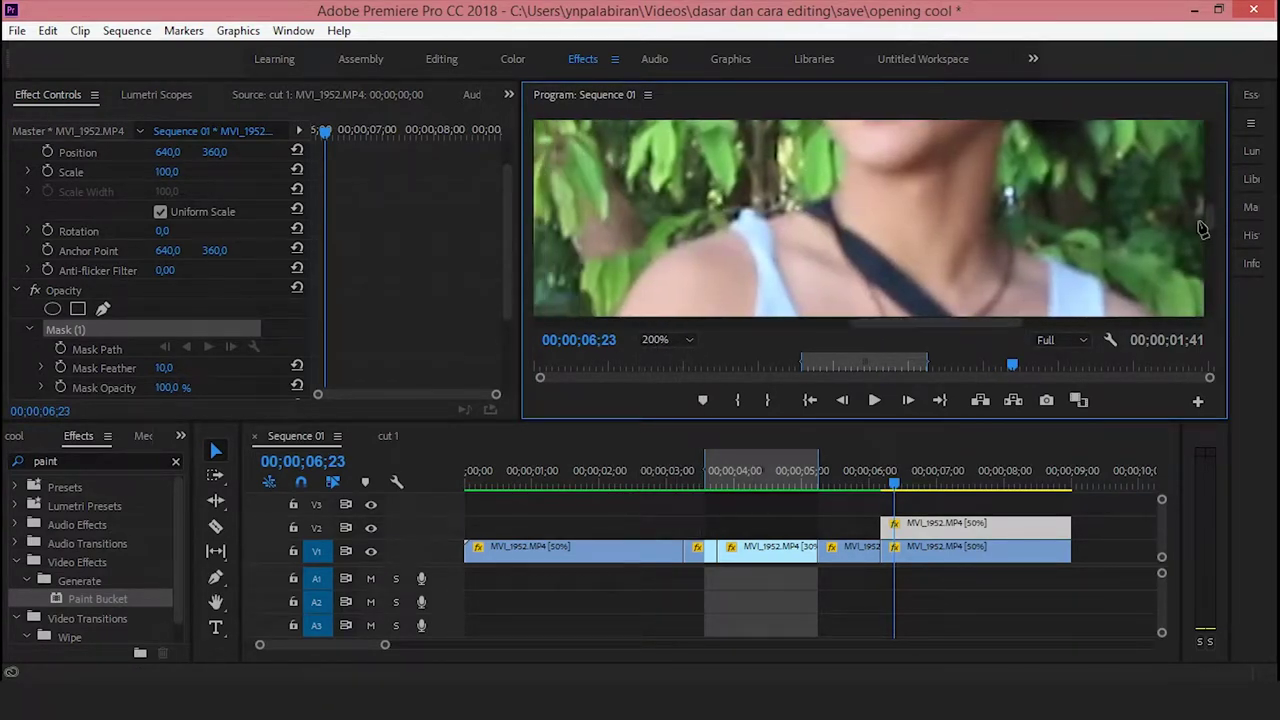
left_click_drag(1210, 228, 1204, 175)
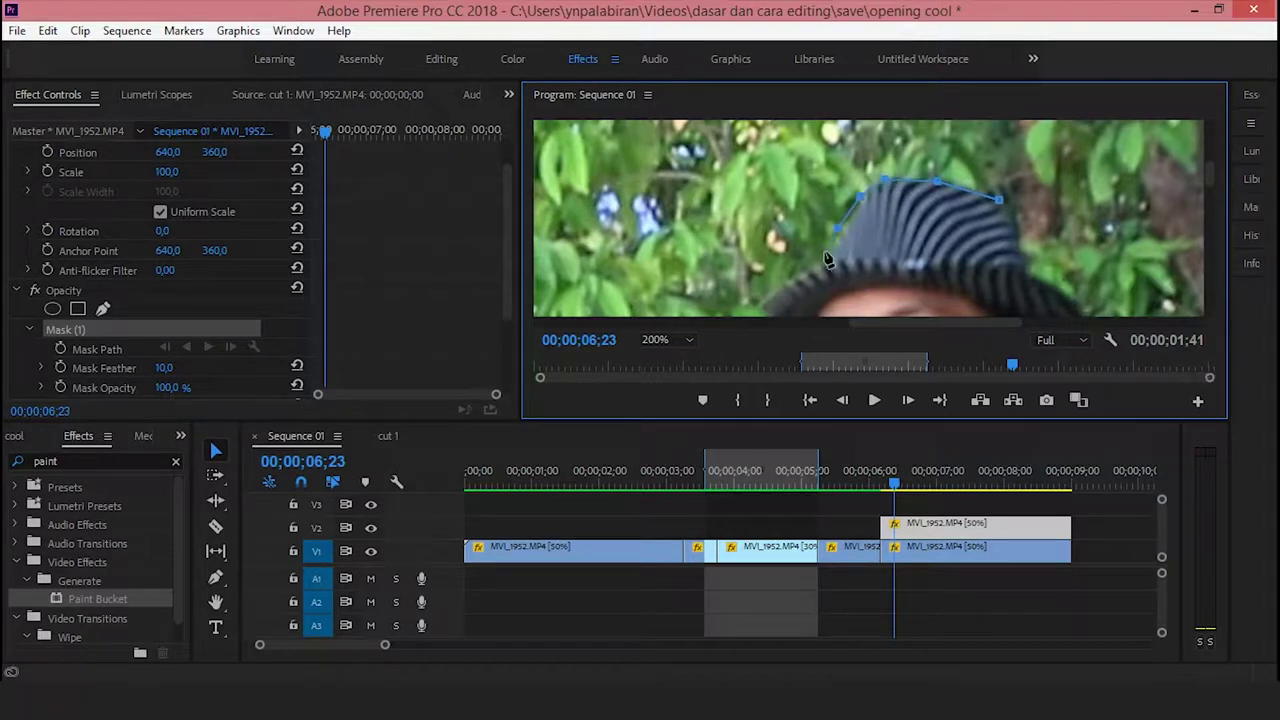
scroll(860, 185, "down", 2)
scroll(800, 180, "down", 1)
scroll(785, 178, "down", 1)
scroll(563, 289, "down", 1)
scroll(563, 295, "down", 1)
scroll(994, 223, "down", 1)
scroll(988, 157, "up", 2)
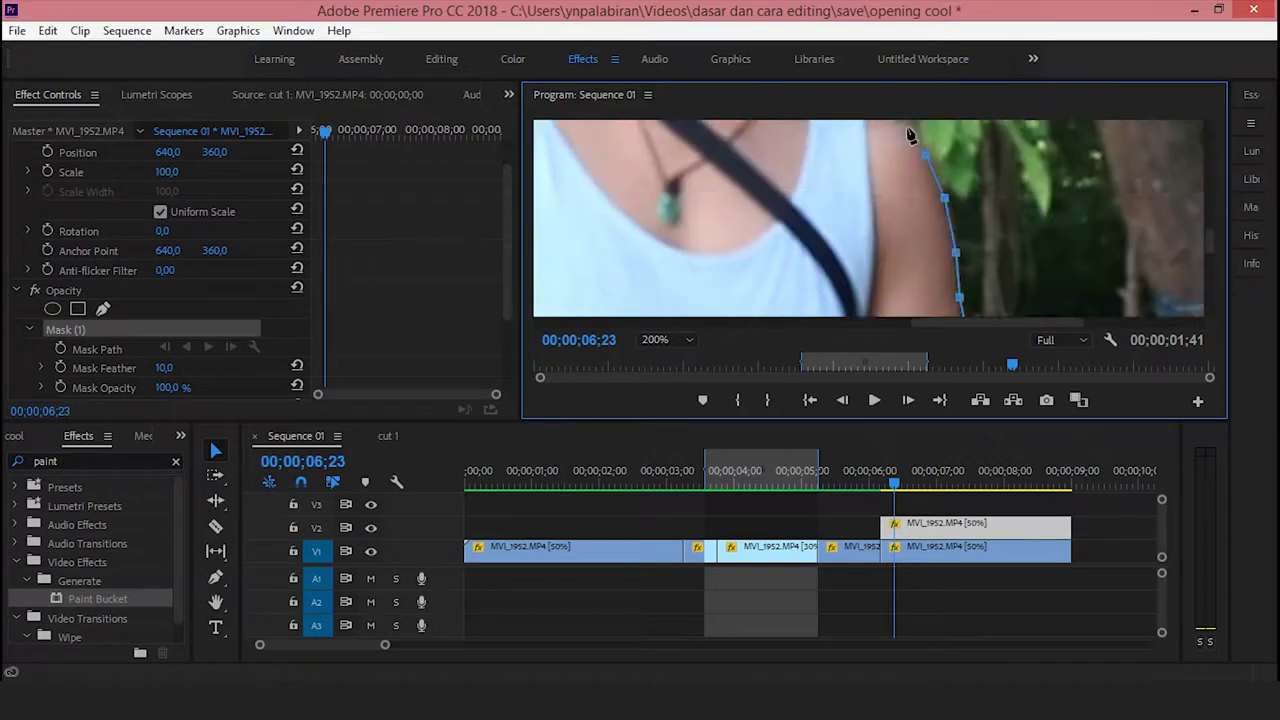
scroll(950, 165, "up", 2)
scroll(900, 170, "up", 1)
scroll(781, 181, "up", 1)
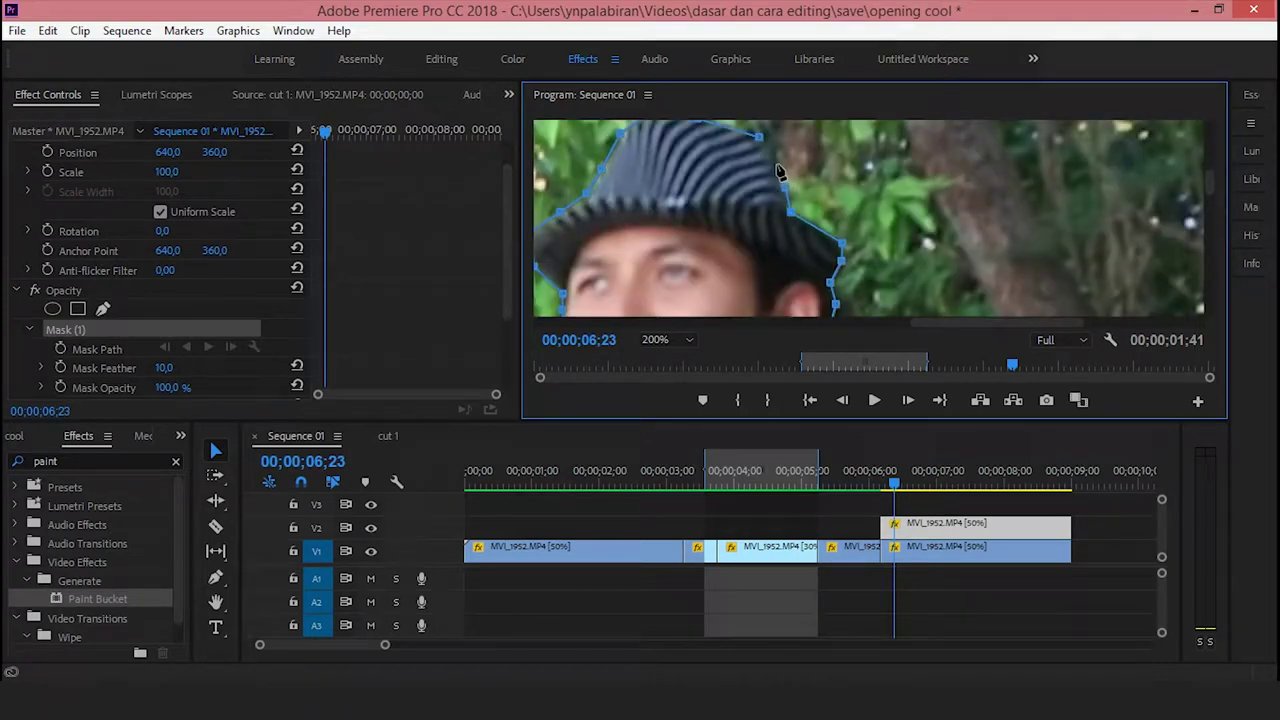
left_click(759, 145)
Fit the Program monitor view back to the frame and save the project.
left_click(668, 340)
left_click(680, 355)
key("ctrl+s")
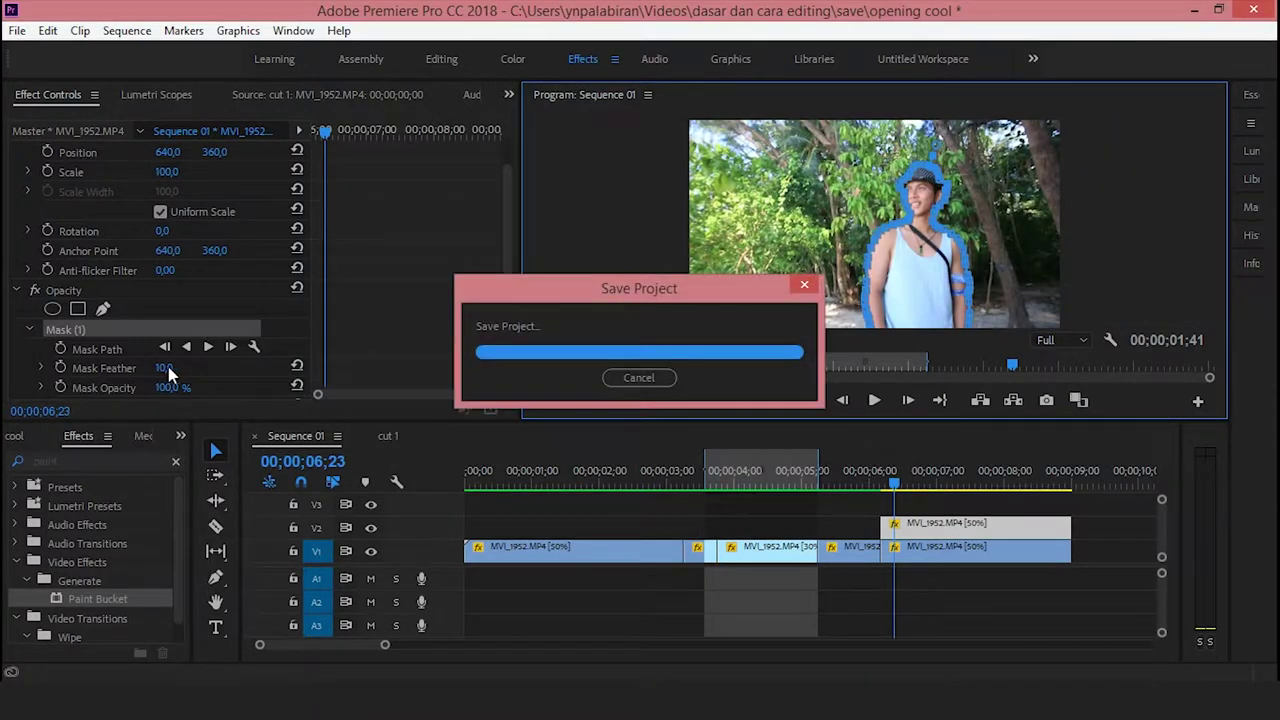
Set the mask feather to 0 and nest the V2 clip as a sequence named 'in 1'.
left_click_drag(165, 370, 150, 370)
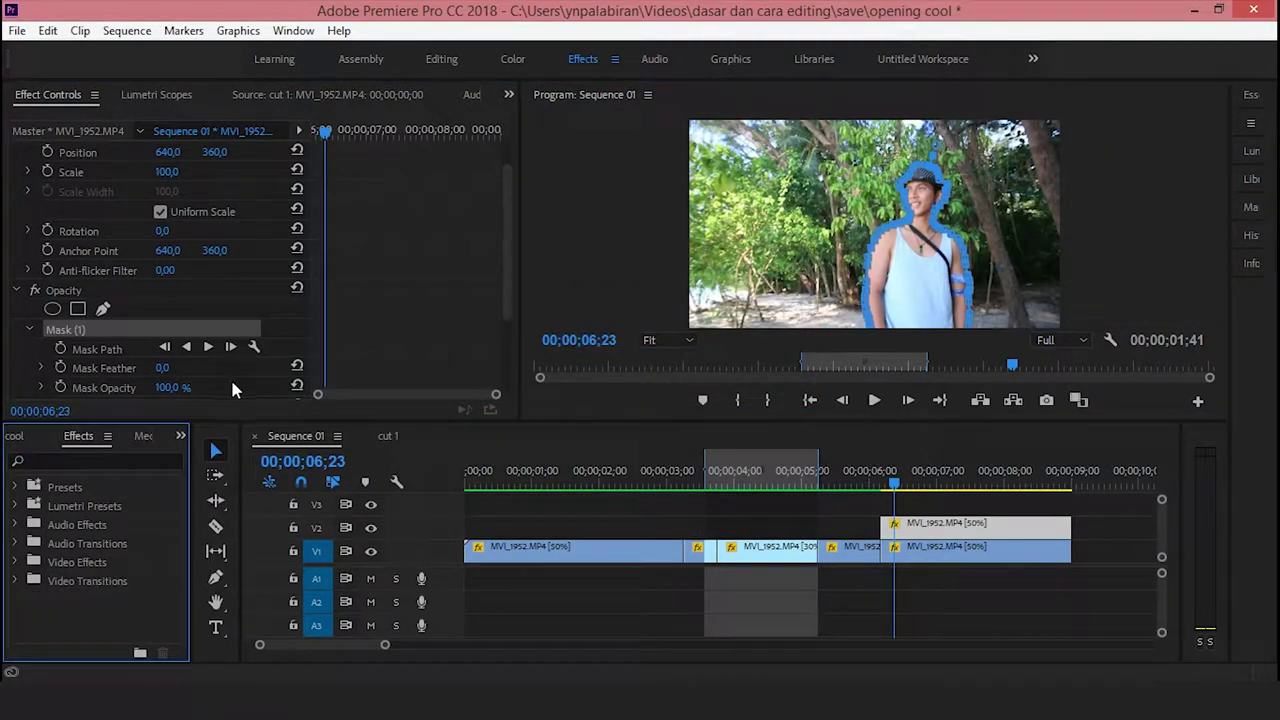
right_click(976, 542)
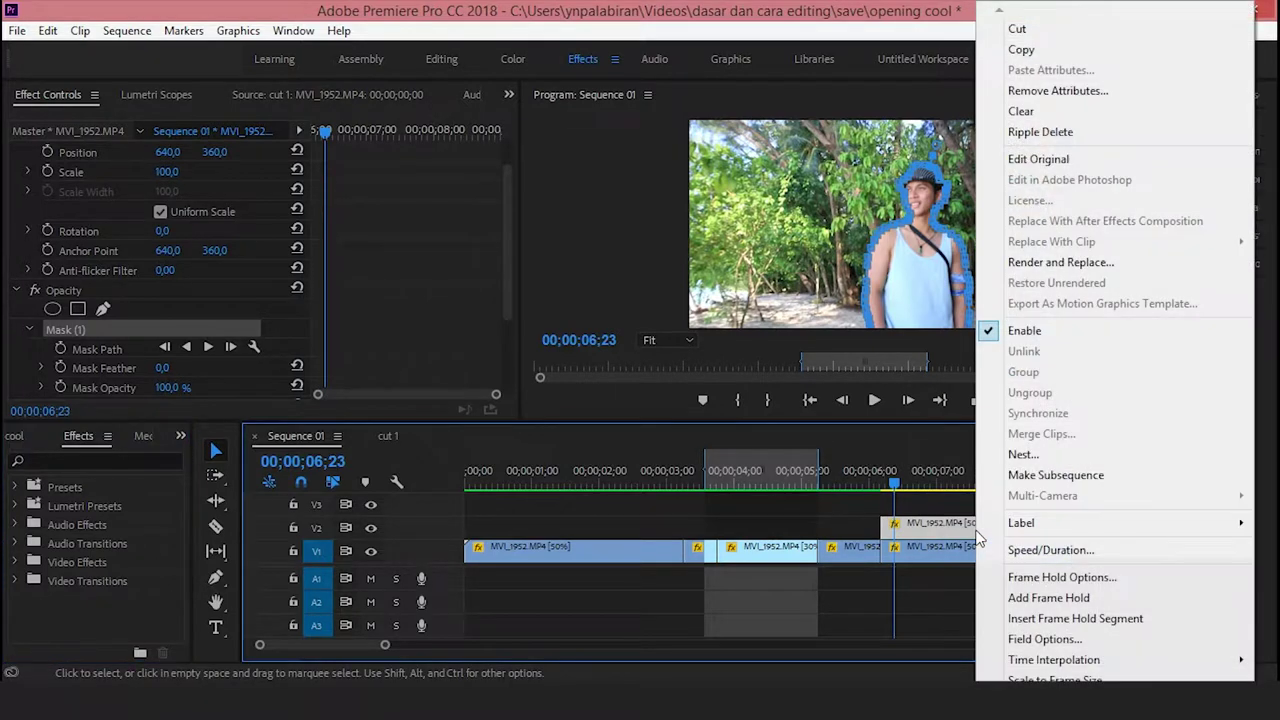
left_click(1023, 454)
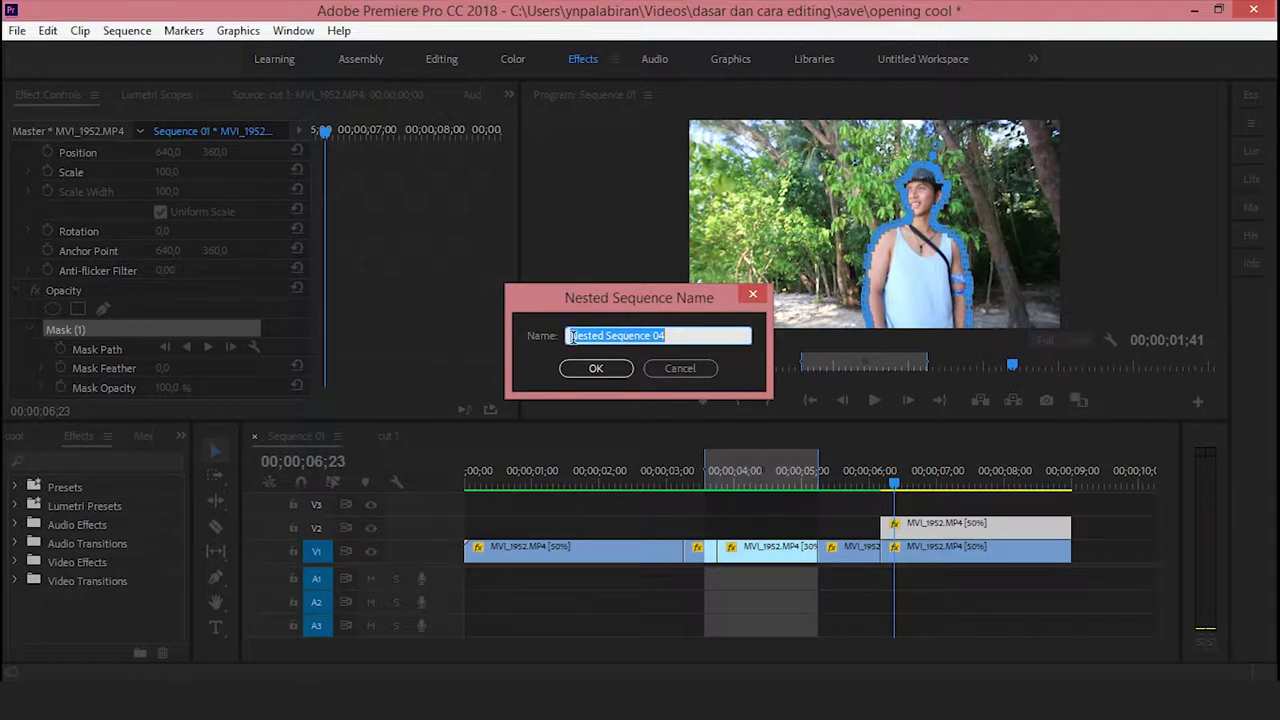
key("BackSpace")
type("in 1")
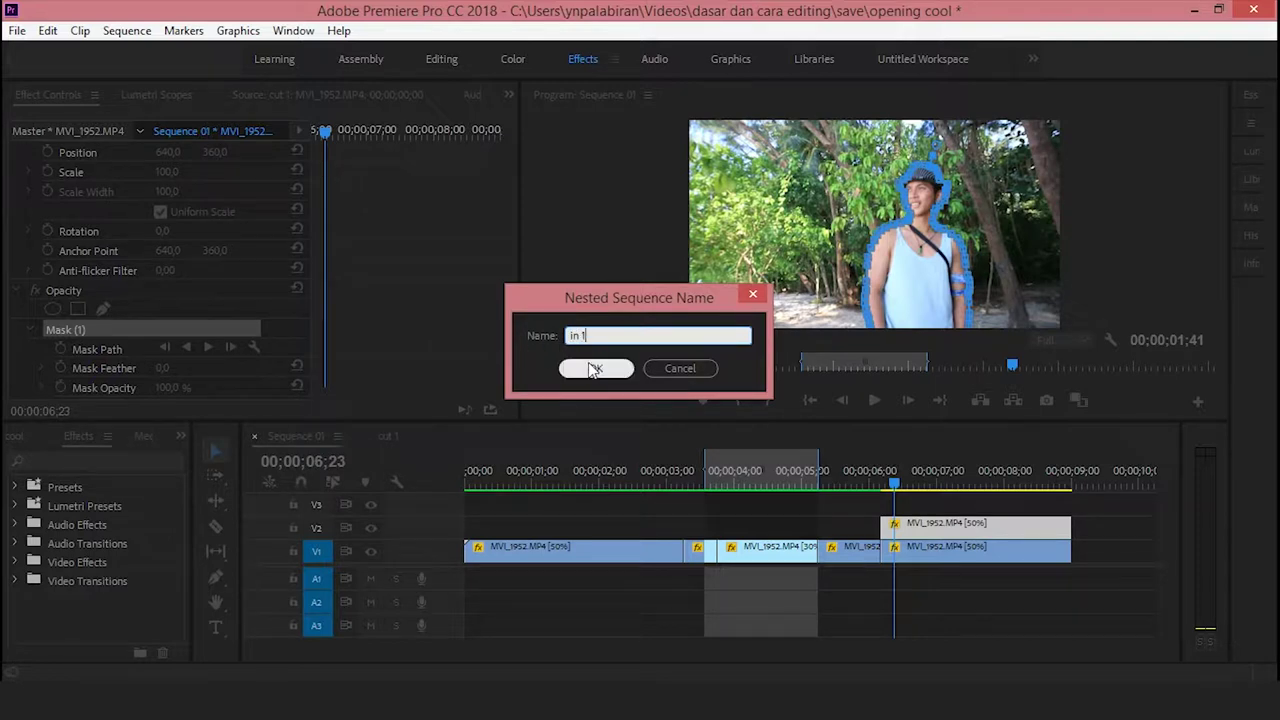
left_click(596, 369)
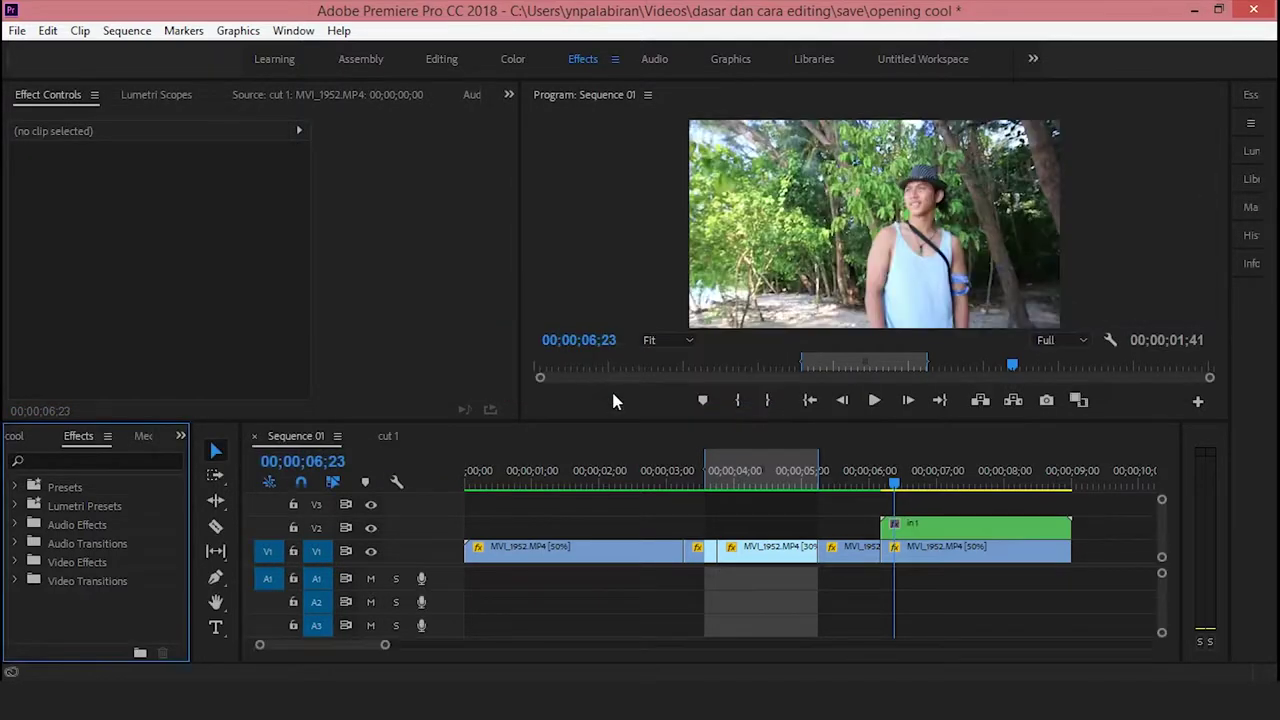
Search Effects for 'paint' and drop Paint Bucket onto the in 1 nested clip.
left_click(939, 531)
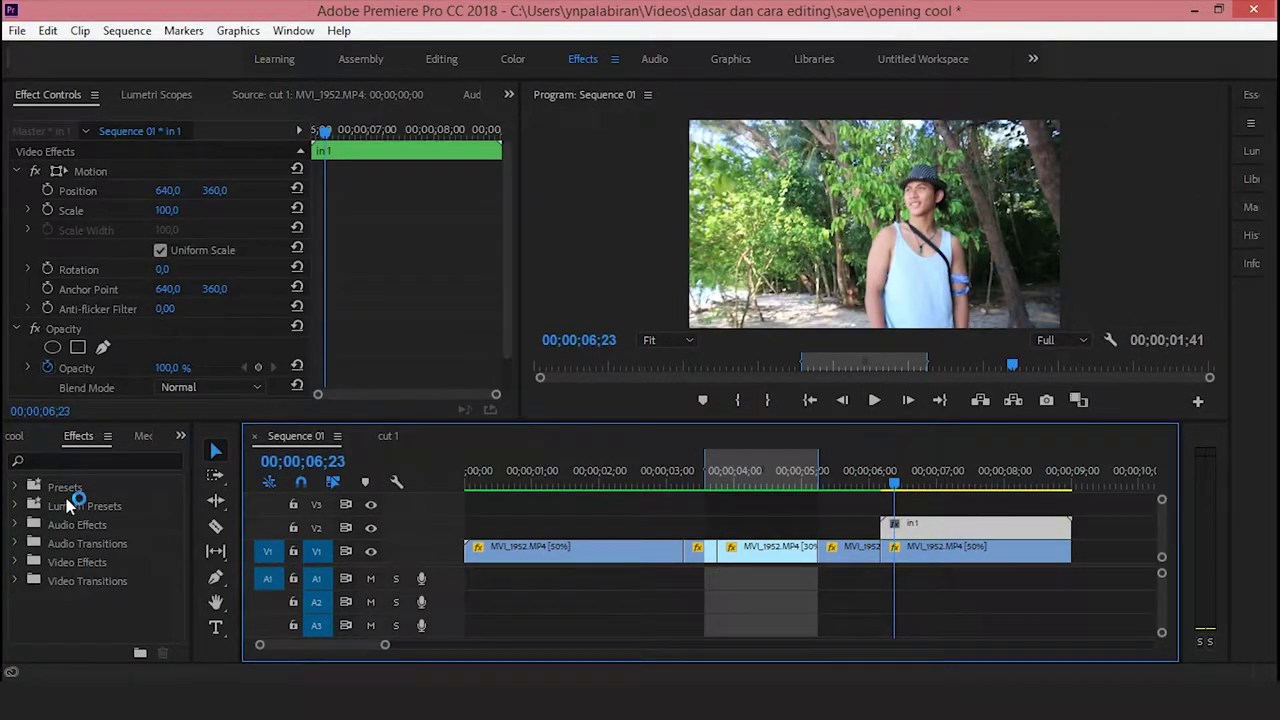
left_click(75, 460)
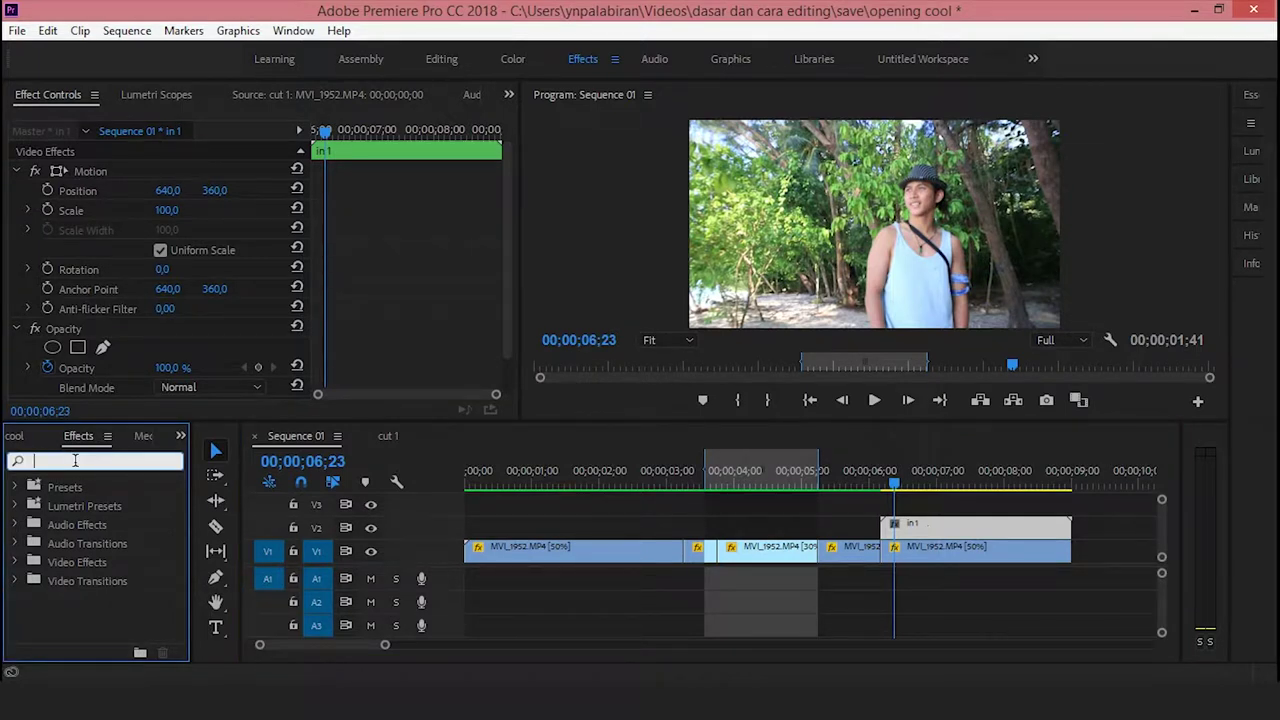
type("paint")
left_click_drag(81, 598, 924, 535)
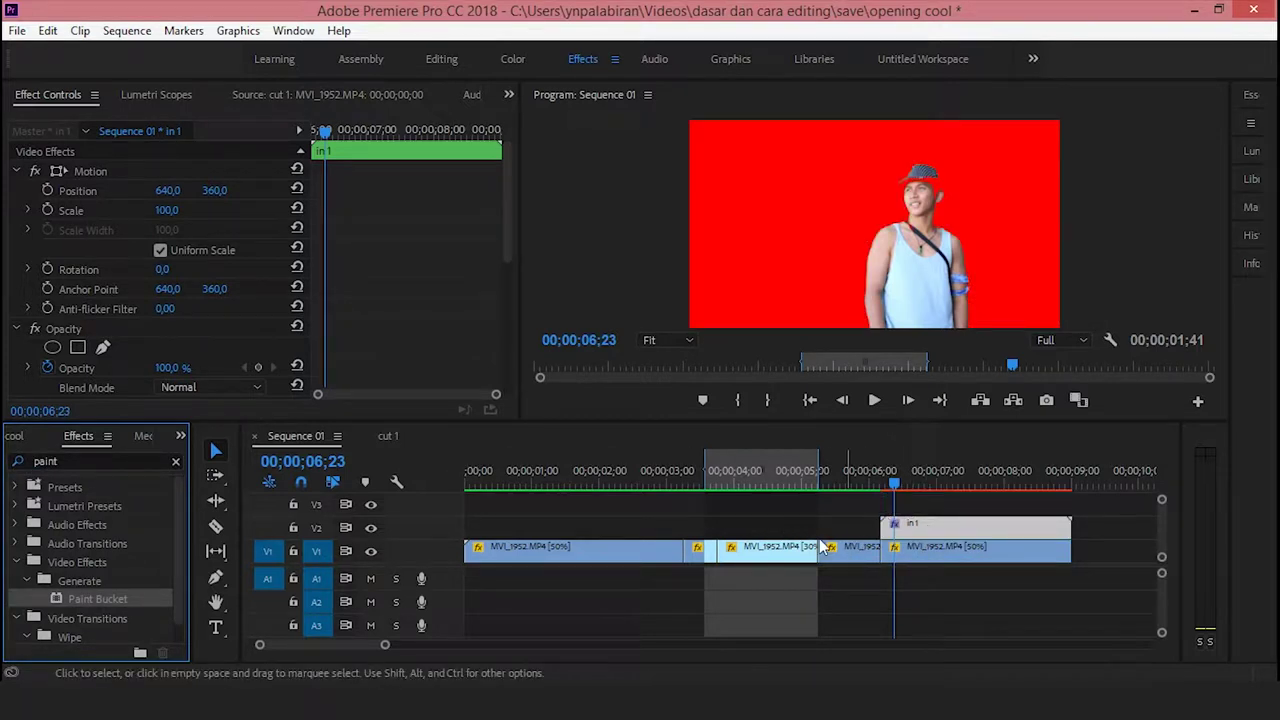
left_click(932, 520)
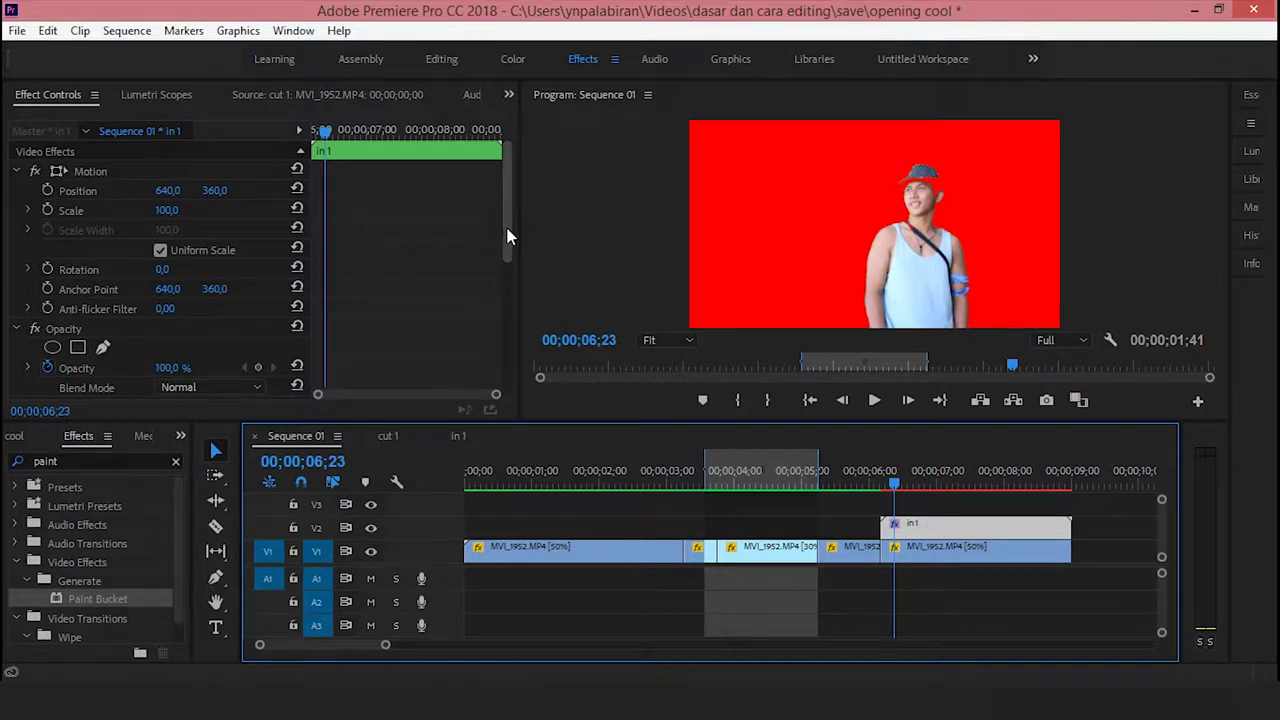
left_click_drag(507, 236, 508, 357)
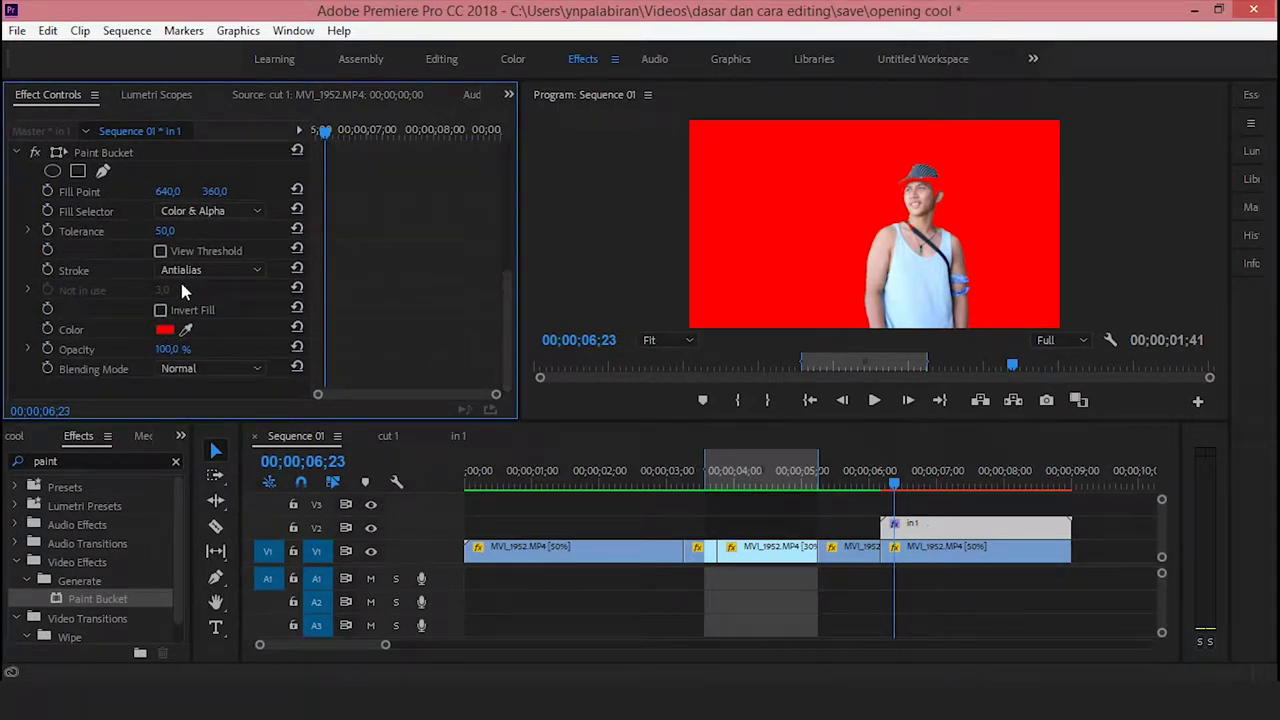
Set Paint Bucket to Transparency fill and Stroke style with a green, 8.3-wide outline.
left_click(192, 211)
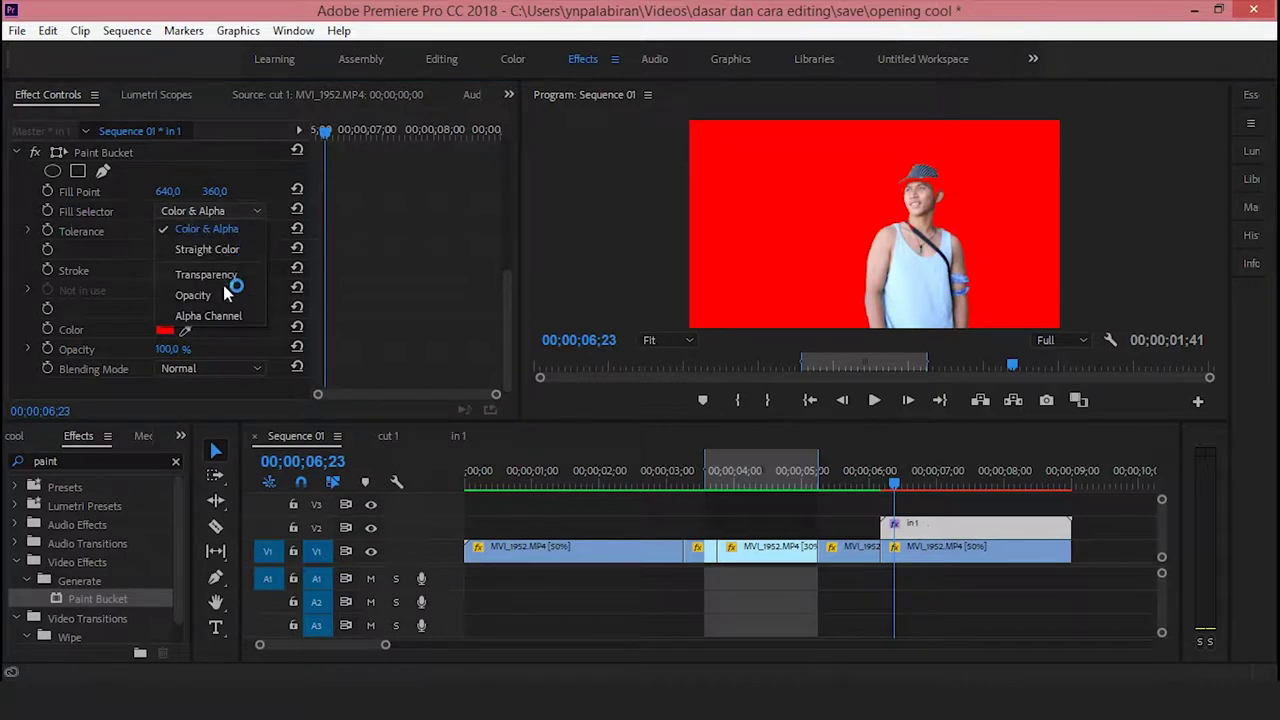
left_click(206, 275)
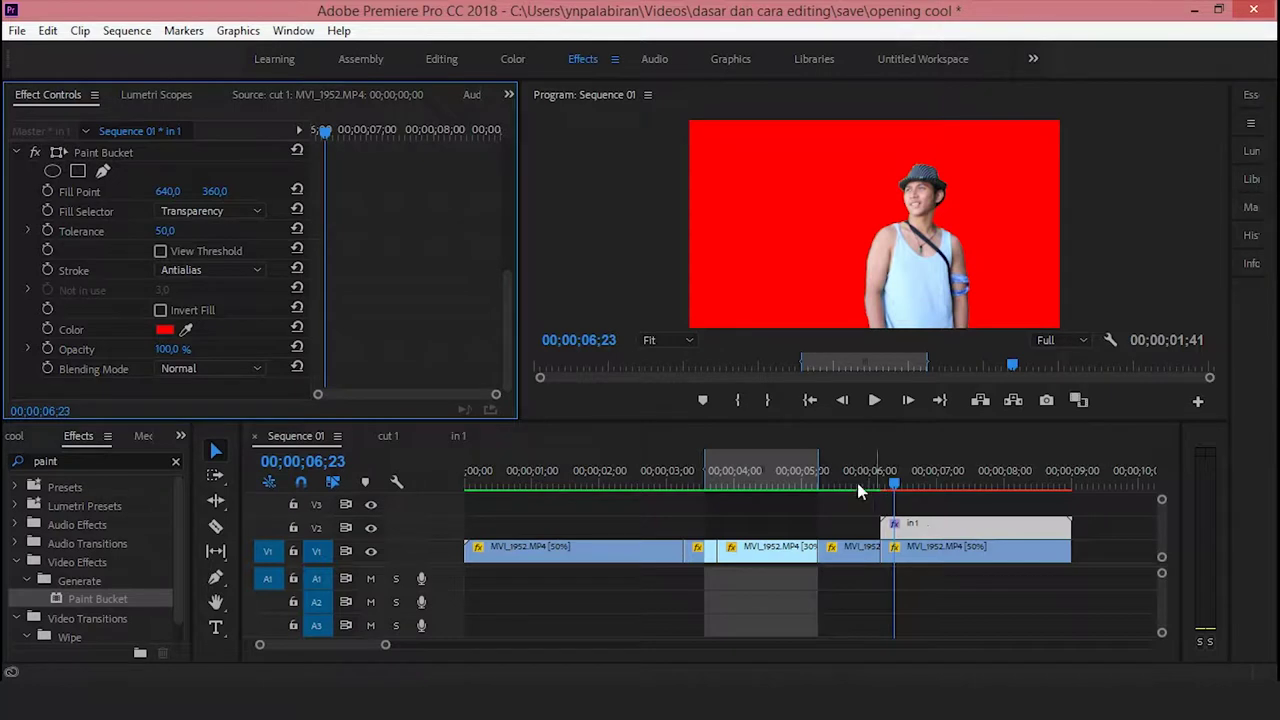
left_click(214, 266)
left_click(208, 270)
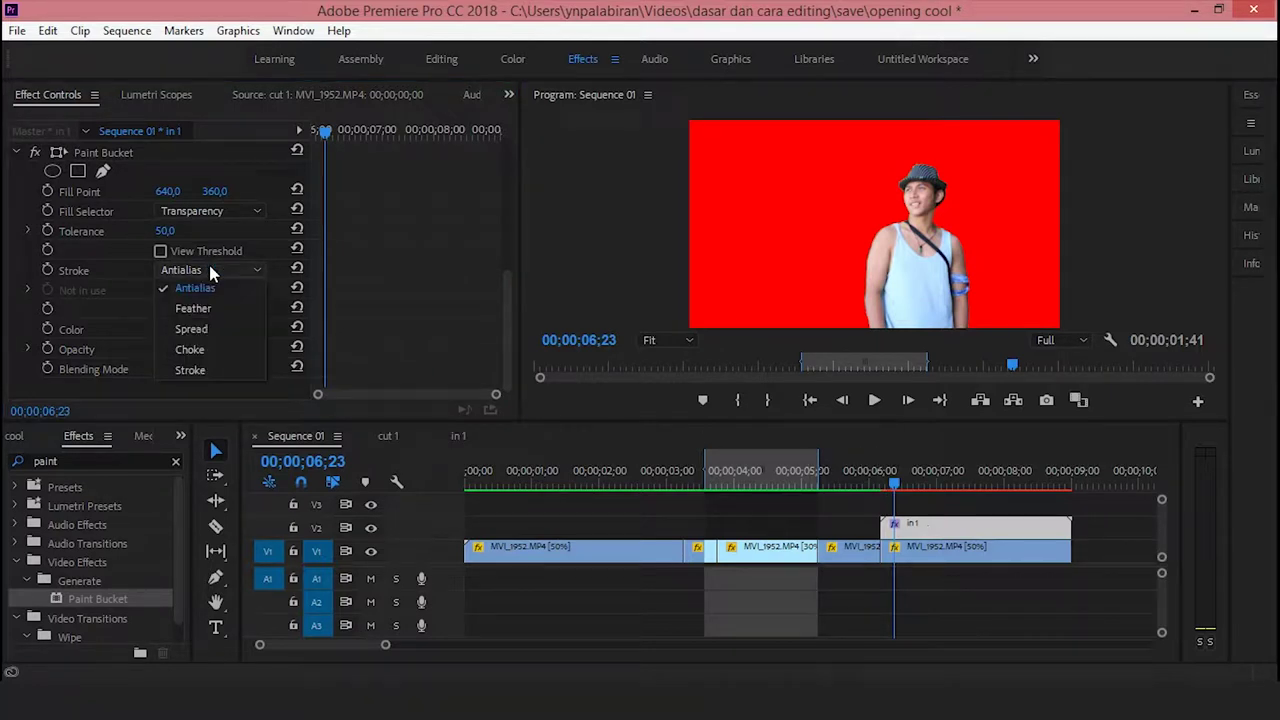
left_click(209, 366)
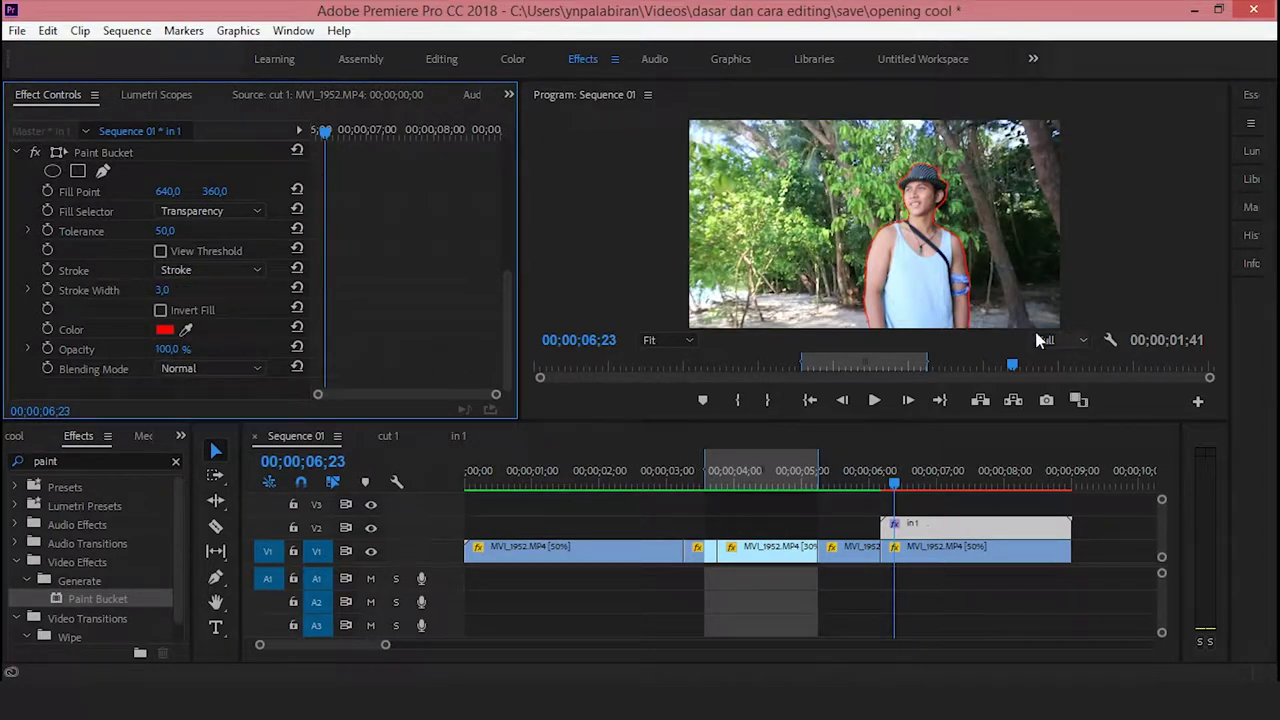
left_click(165, 330)
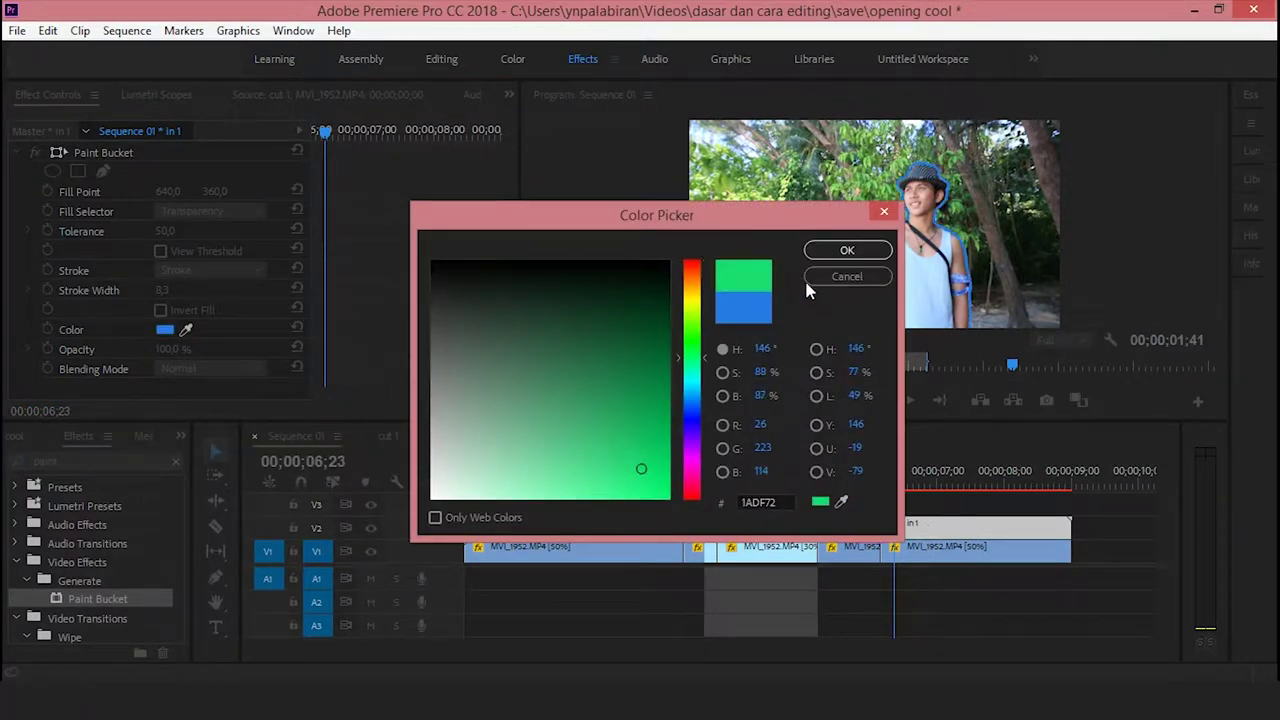
left_click(847, 250)
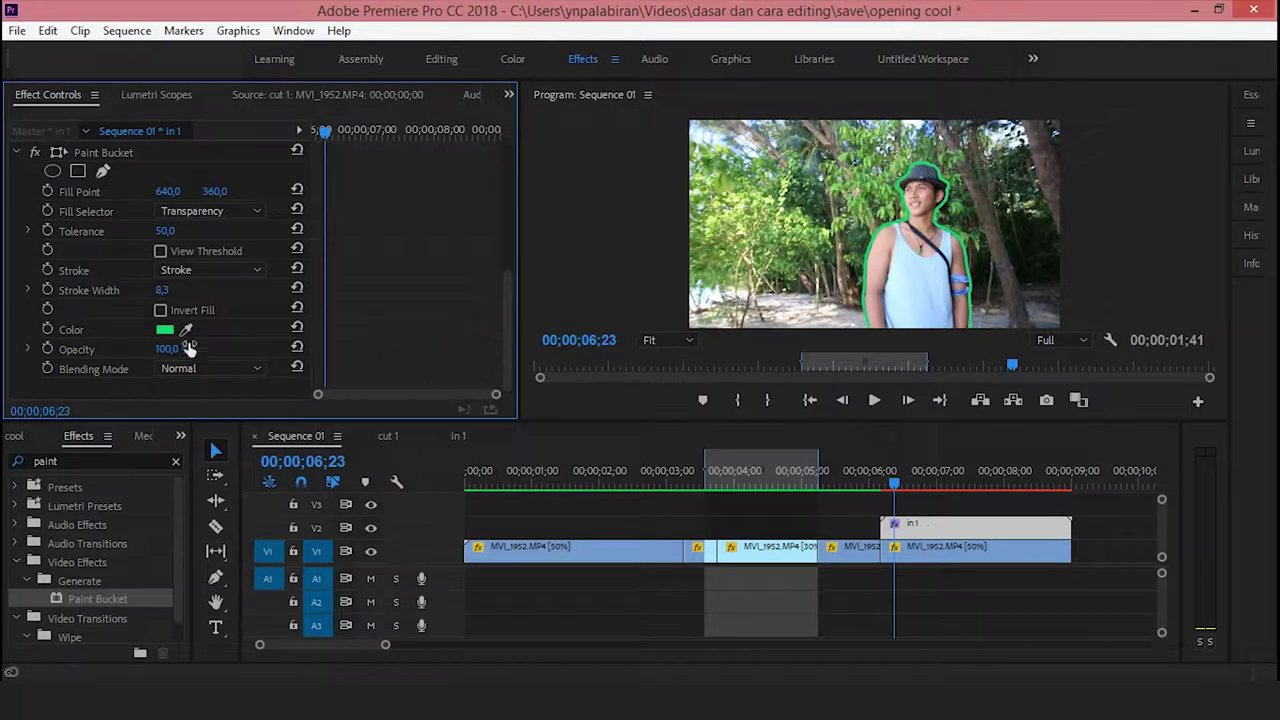
left_click_drag(503, 326, 503, 179)
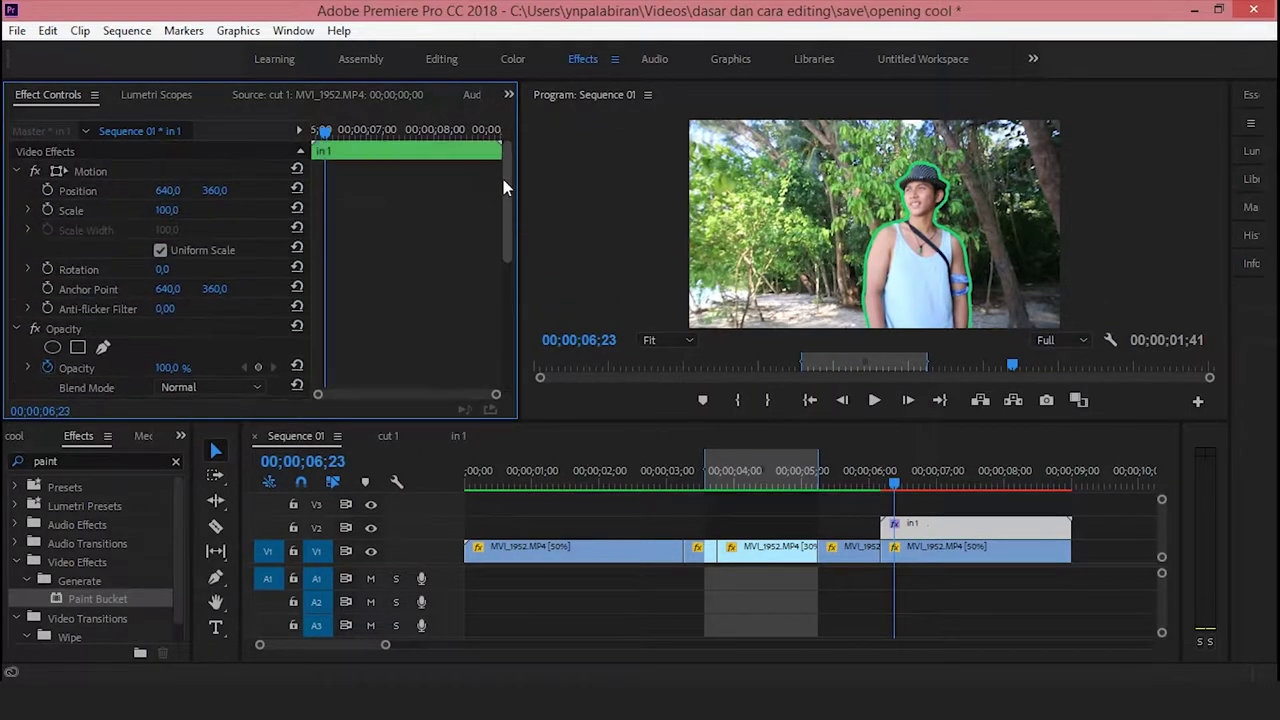
left_click(450, 400)
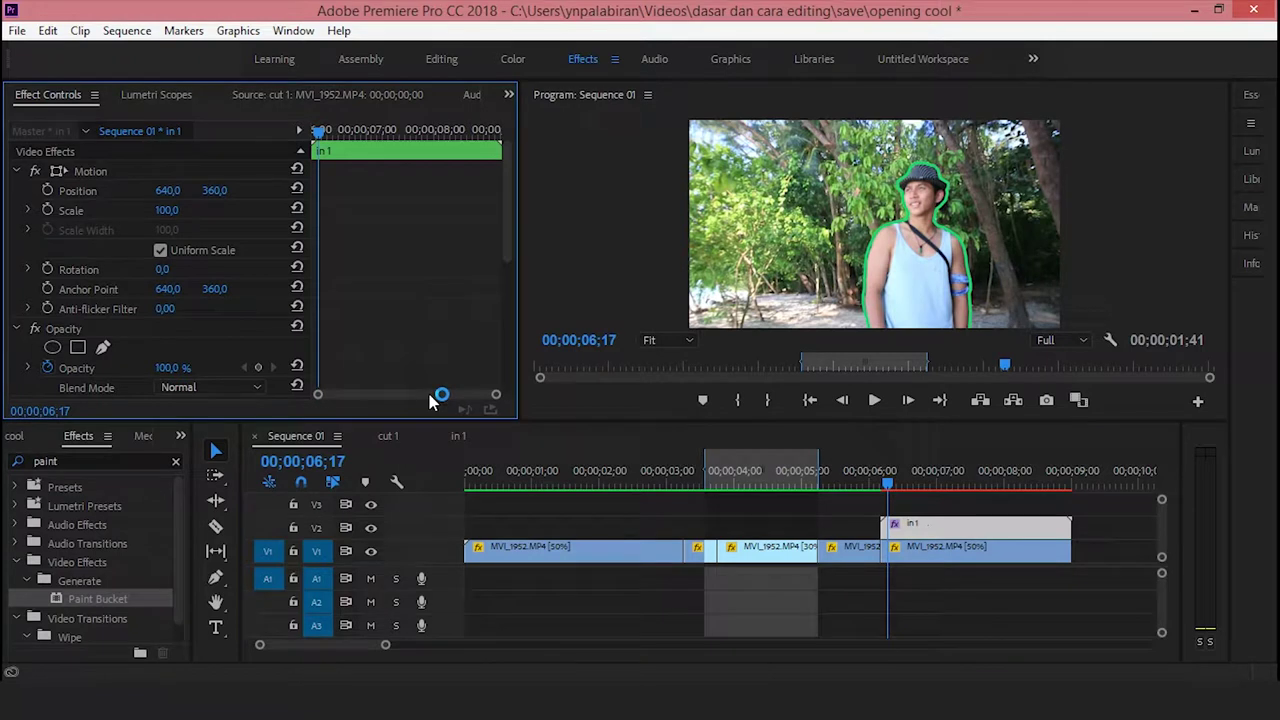
Keyframe Scale on the in 1 clip from 100 at its start to 125 at its end.
left_click_drag(320, 137, 303, 133)
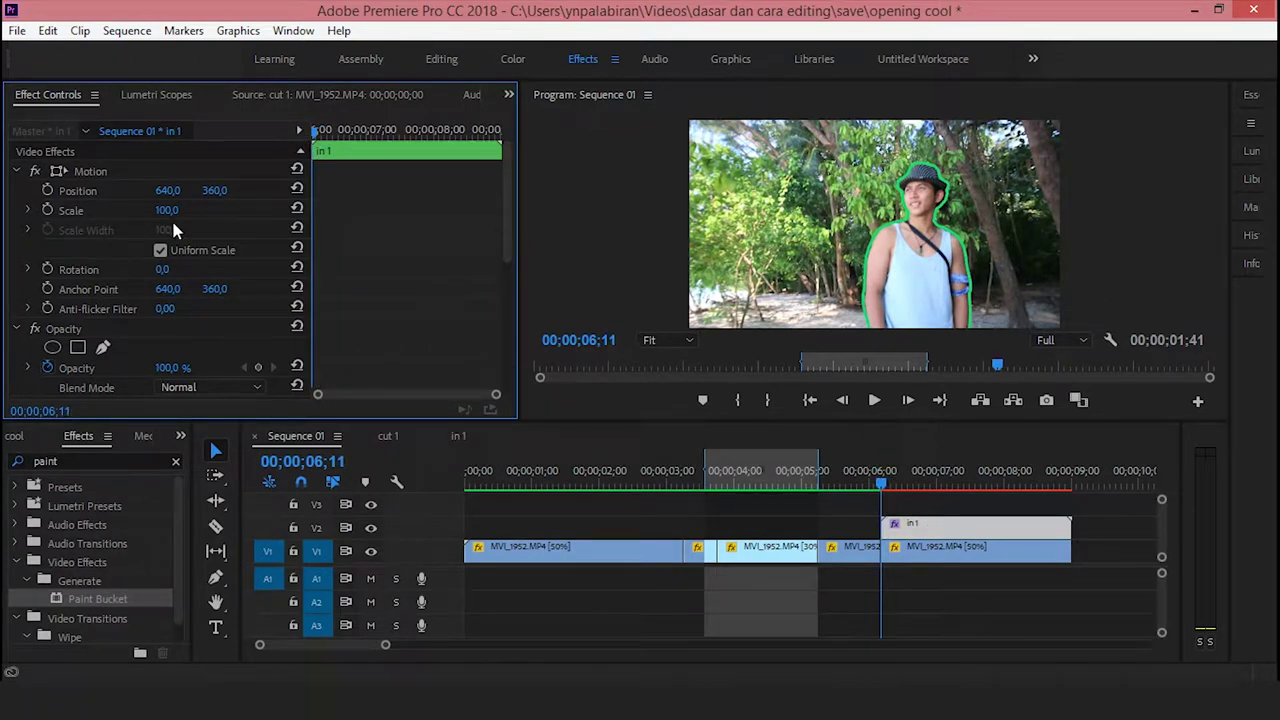
left_click(48, 210)
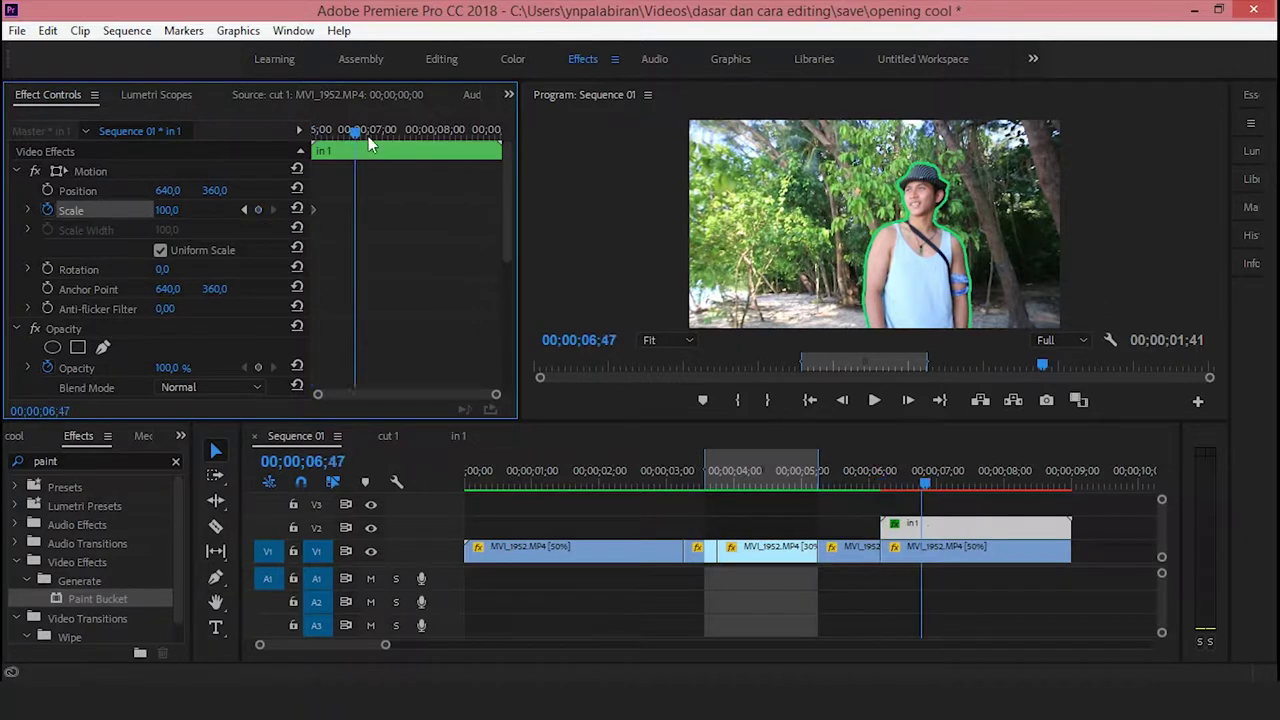
left_click_drag(318, 137, 508, 150)
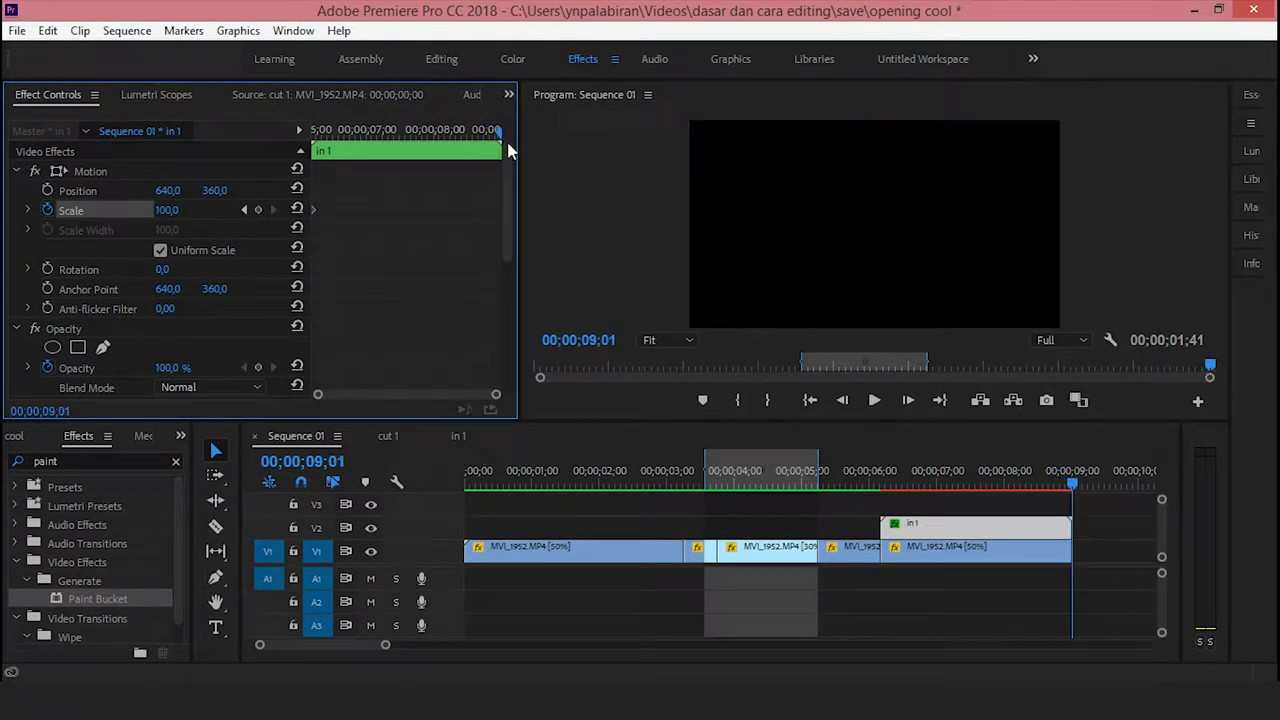
left_click_drag(508, 150, 497, 131)
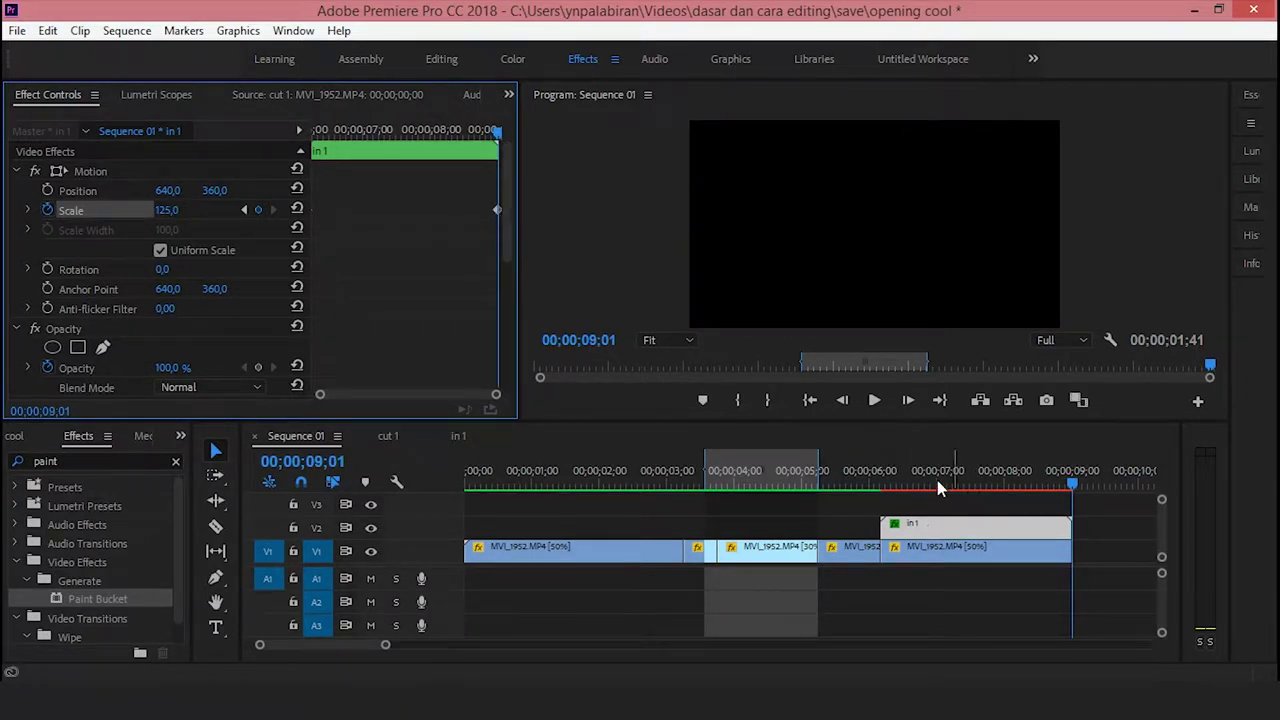
Apply Ease In to the final Scale keyframe and play back the zoom.
left_click_drag(937, 480, 888, 480)
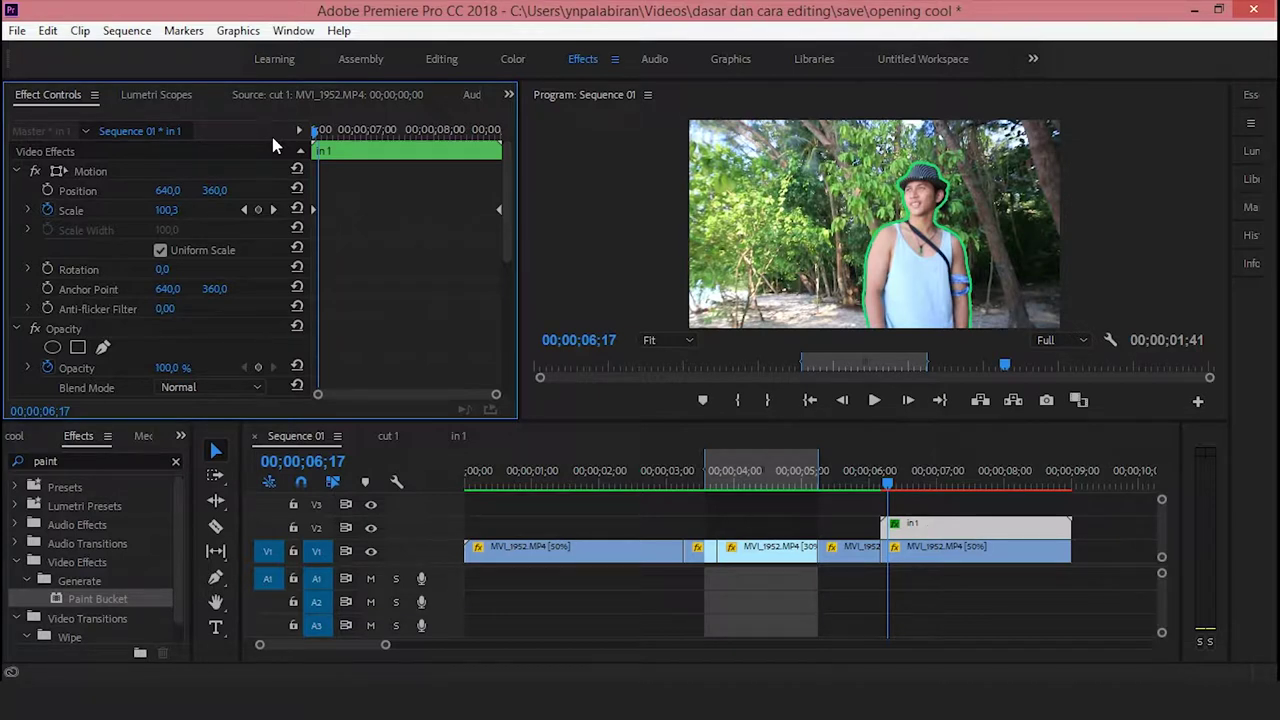
left_click(313, 217, "shift")
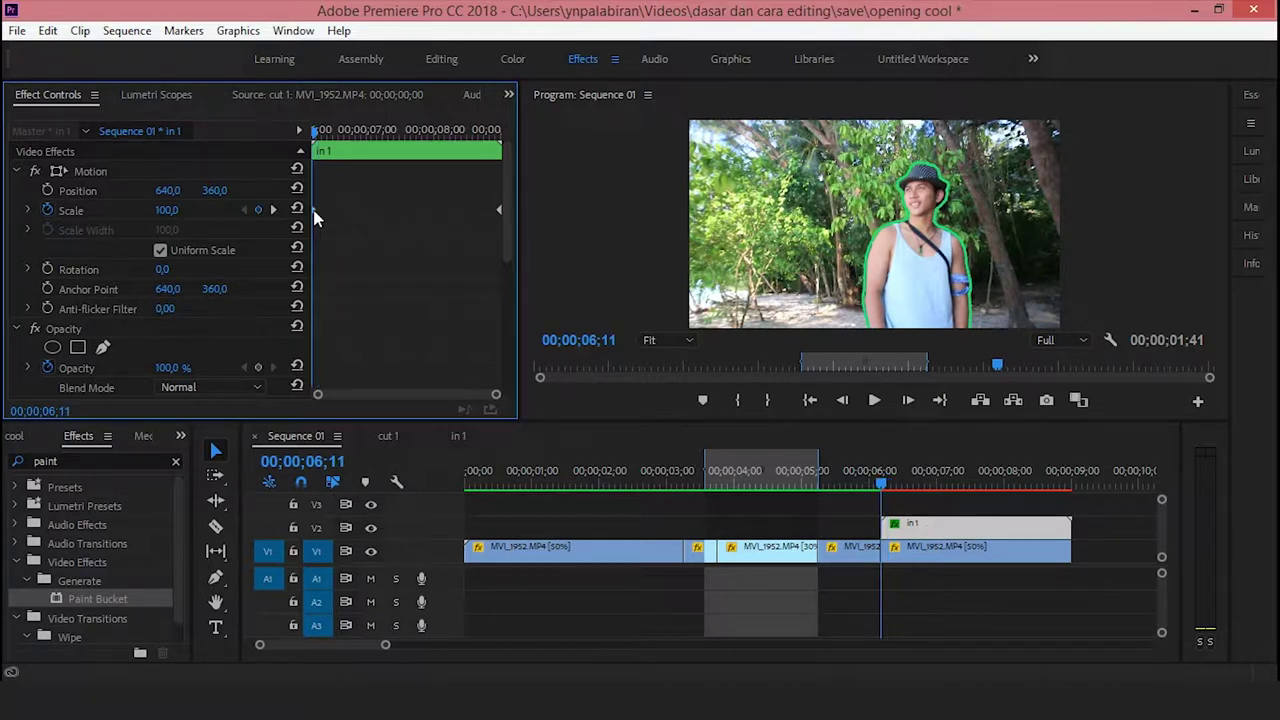
right_click(501, 211)
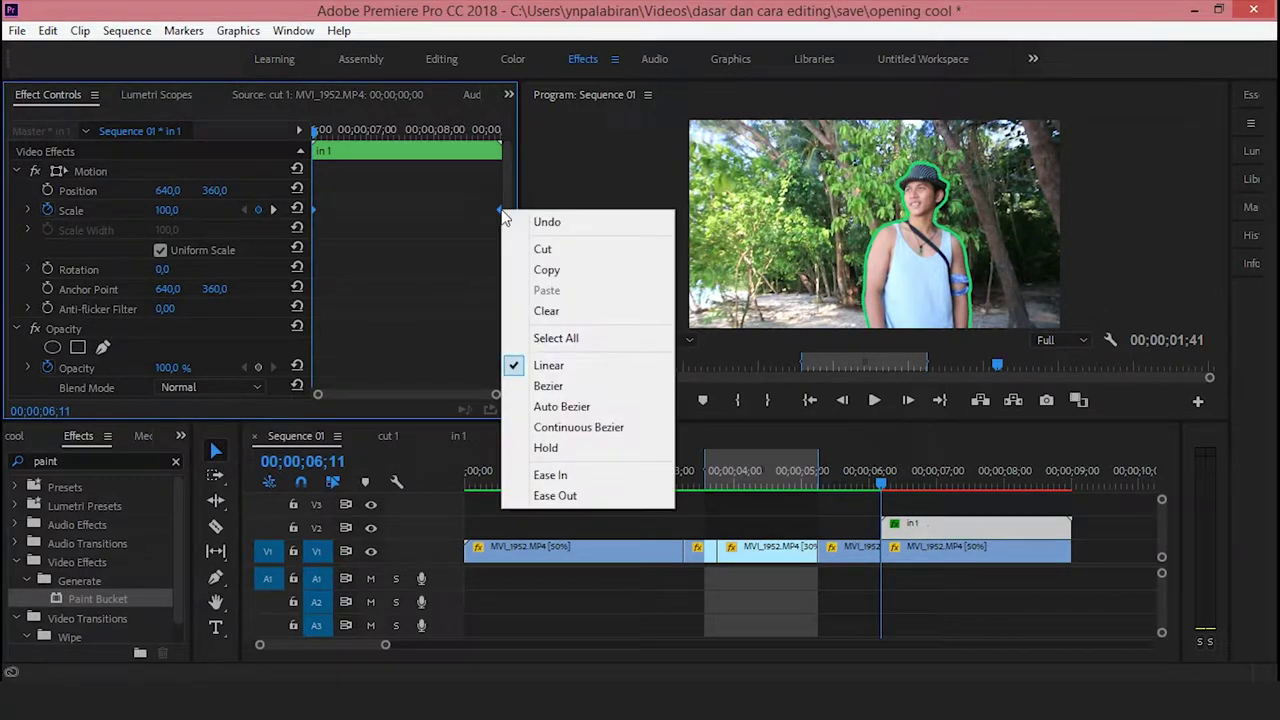
left_click(559, 478)
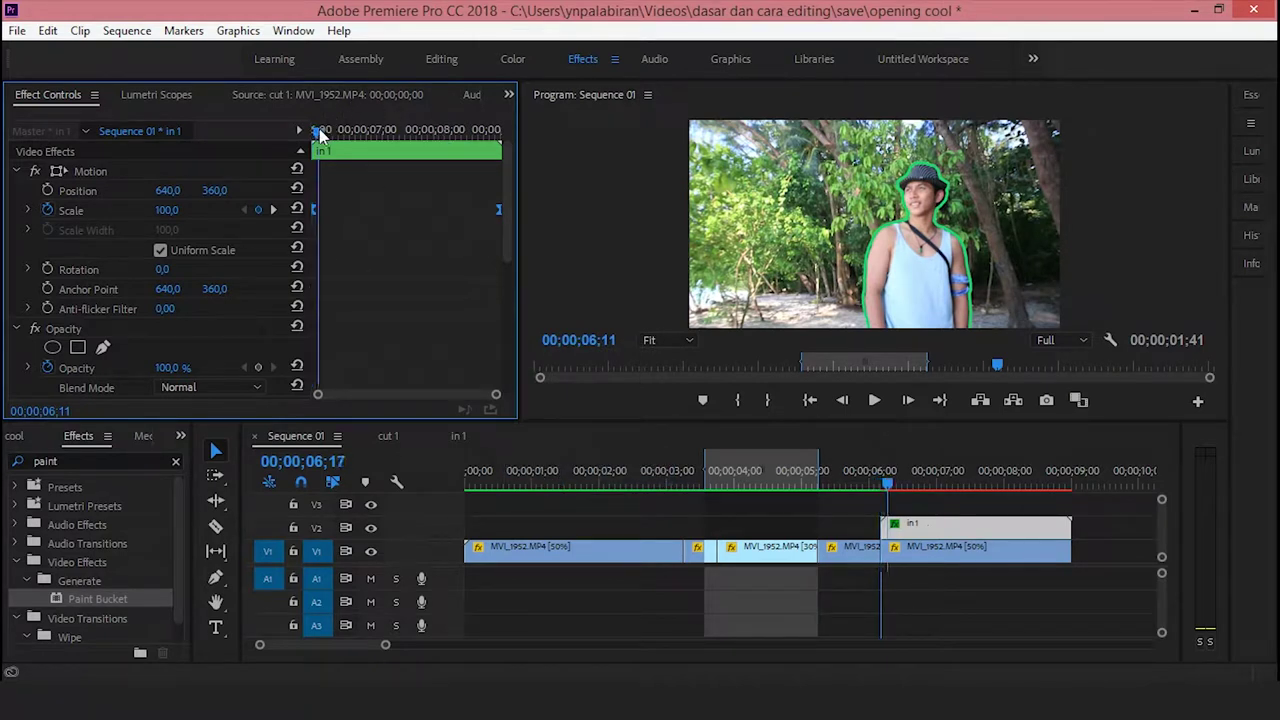
key("space")
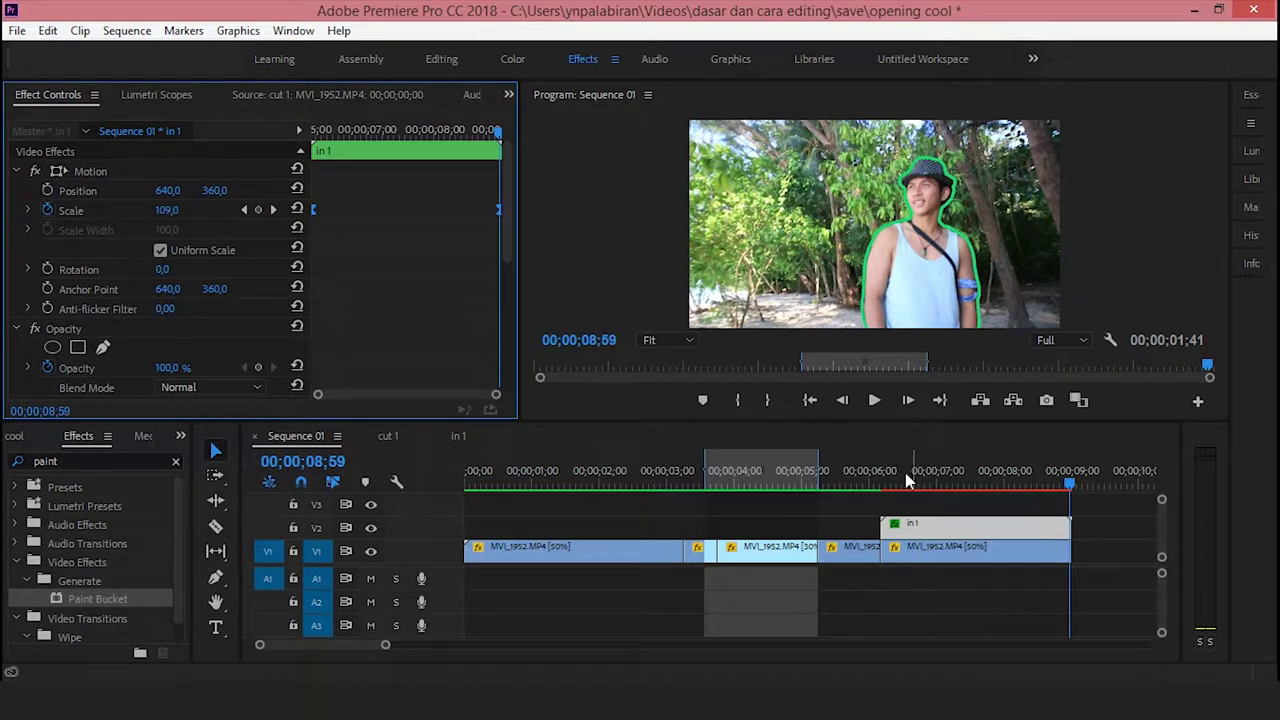
left_click(886, 480)
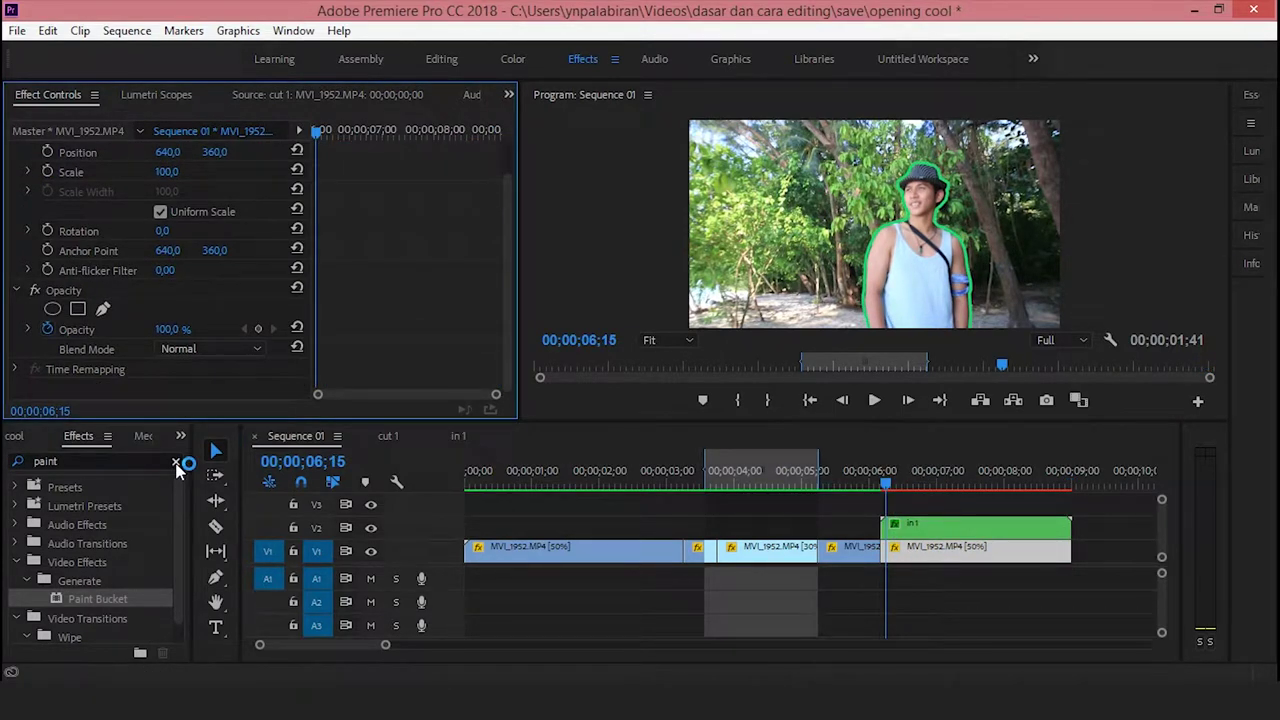
Search Effects for 'lumetri co' and apply Lumetri Color to the last V1 clip.
left_click(176, 463)
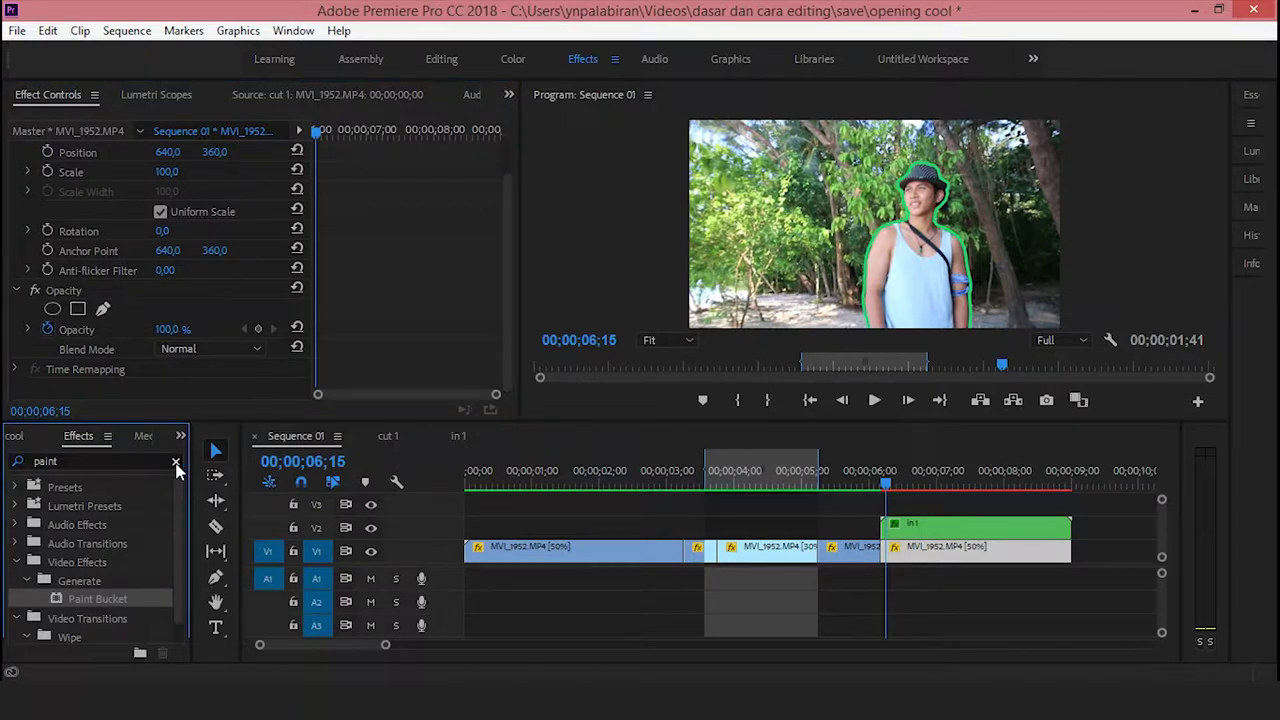
left_click(75, 463)
type("lumetr")
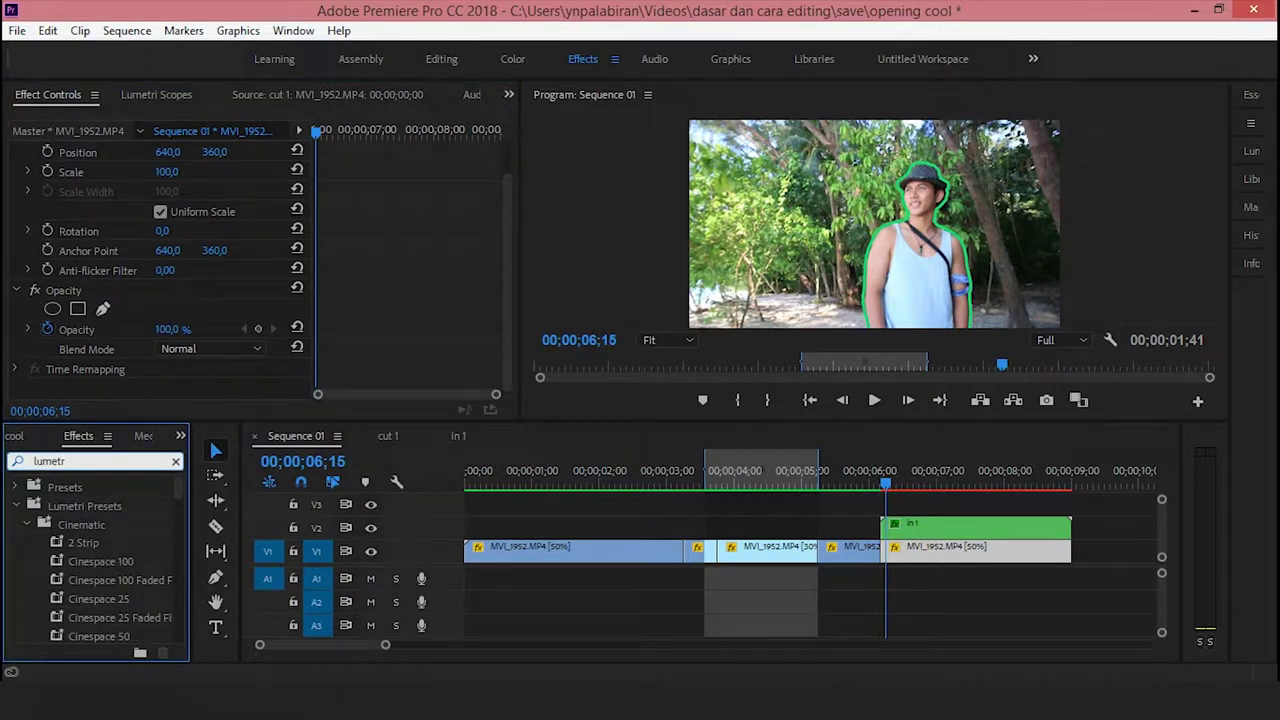
type("i co")
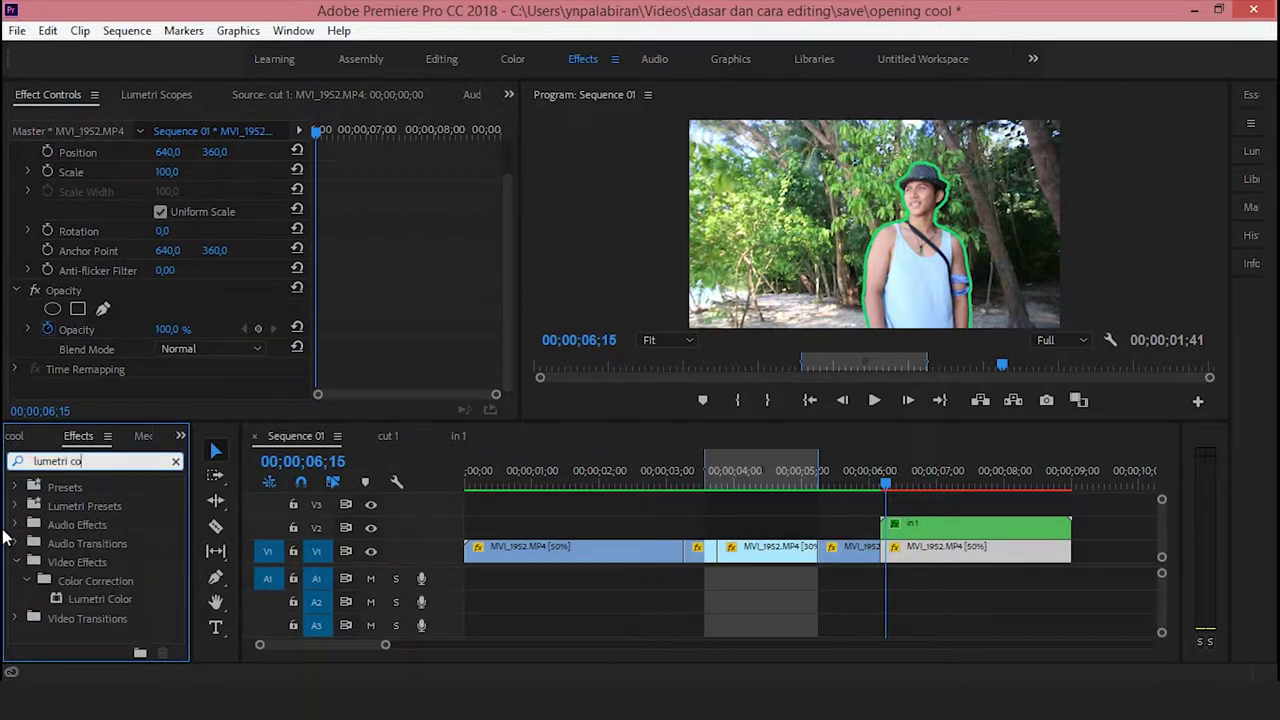
left_click_drag(88, 600, 915, 558)
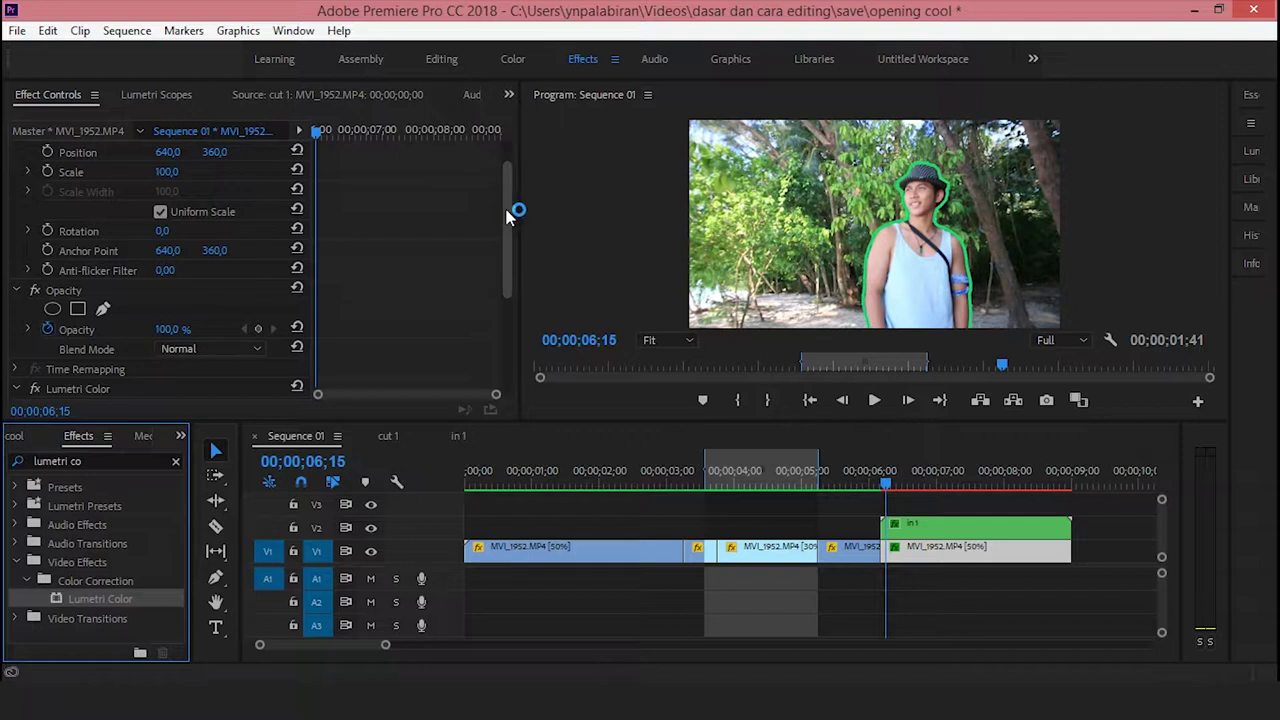
Expand Basic Correction in the clip's Lumetri Color effect controls.
left_click_drag(510, 213, 517, 333)
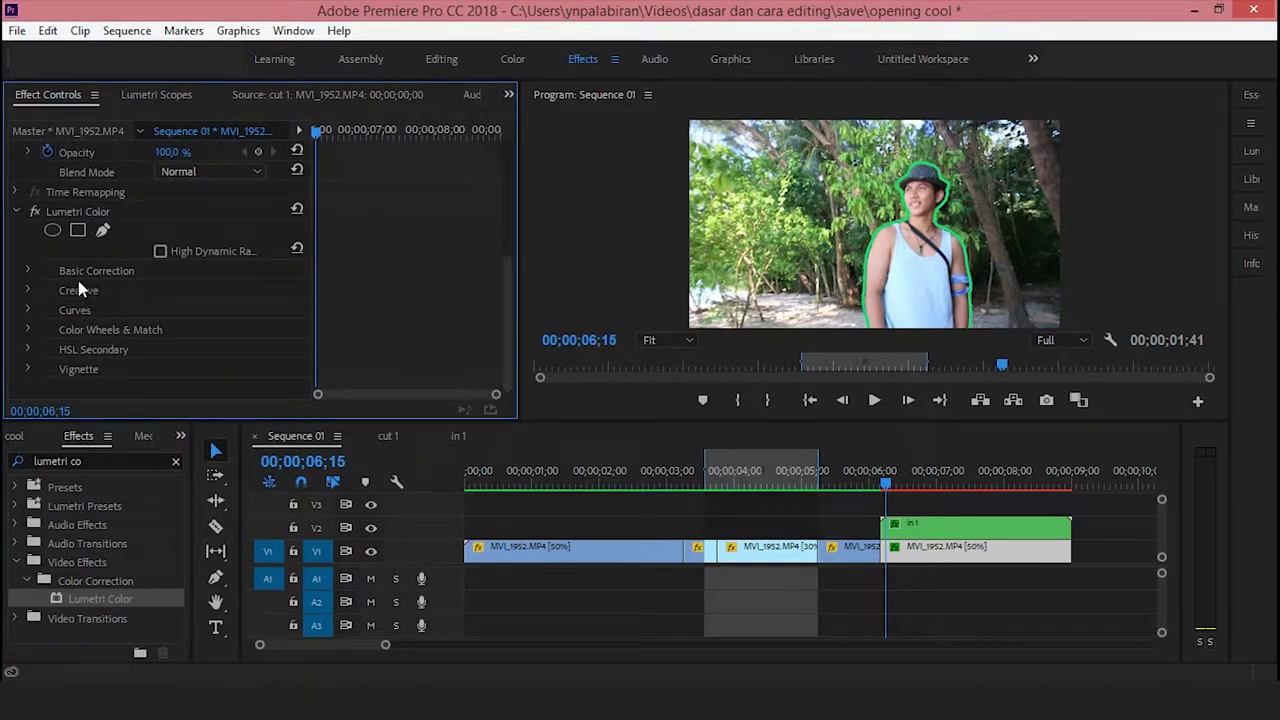
left_click(27, 271)
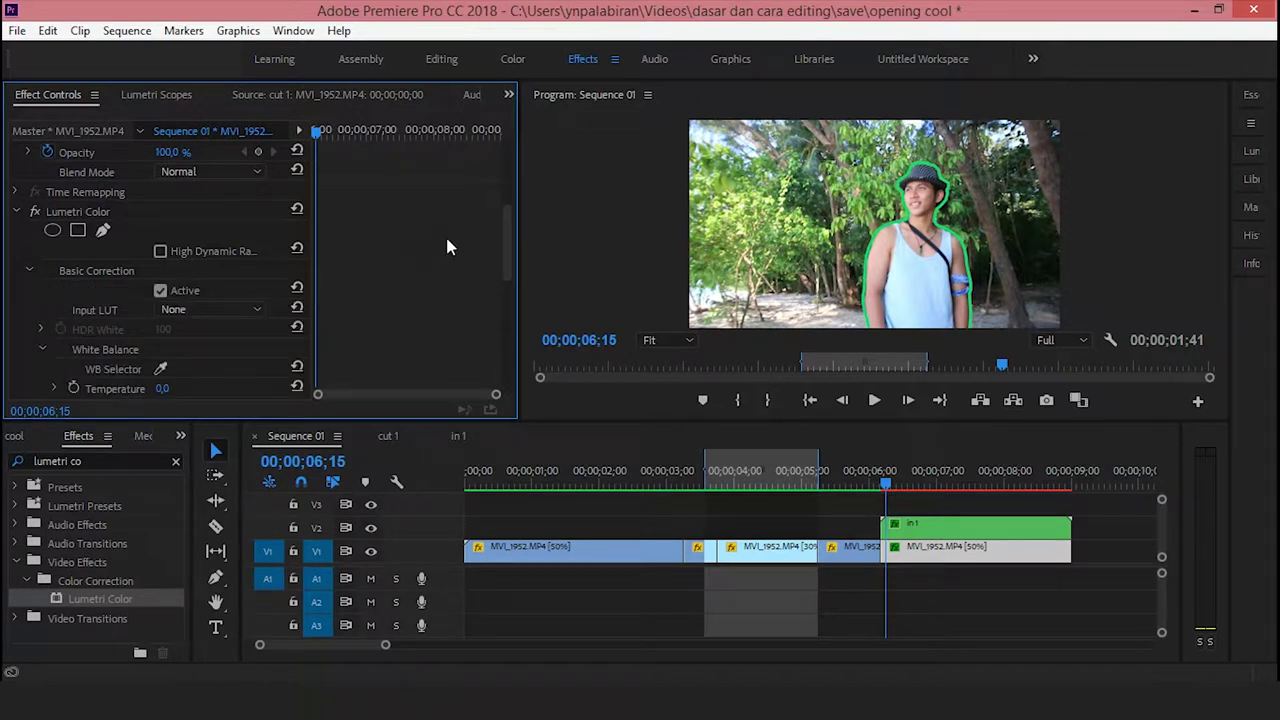
left_click_drag(510, 259, 511, 311)
left_click_drag(880, 484, 915, 486)
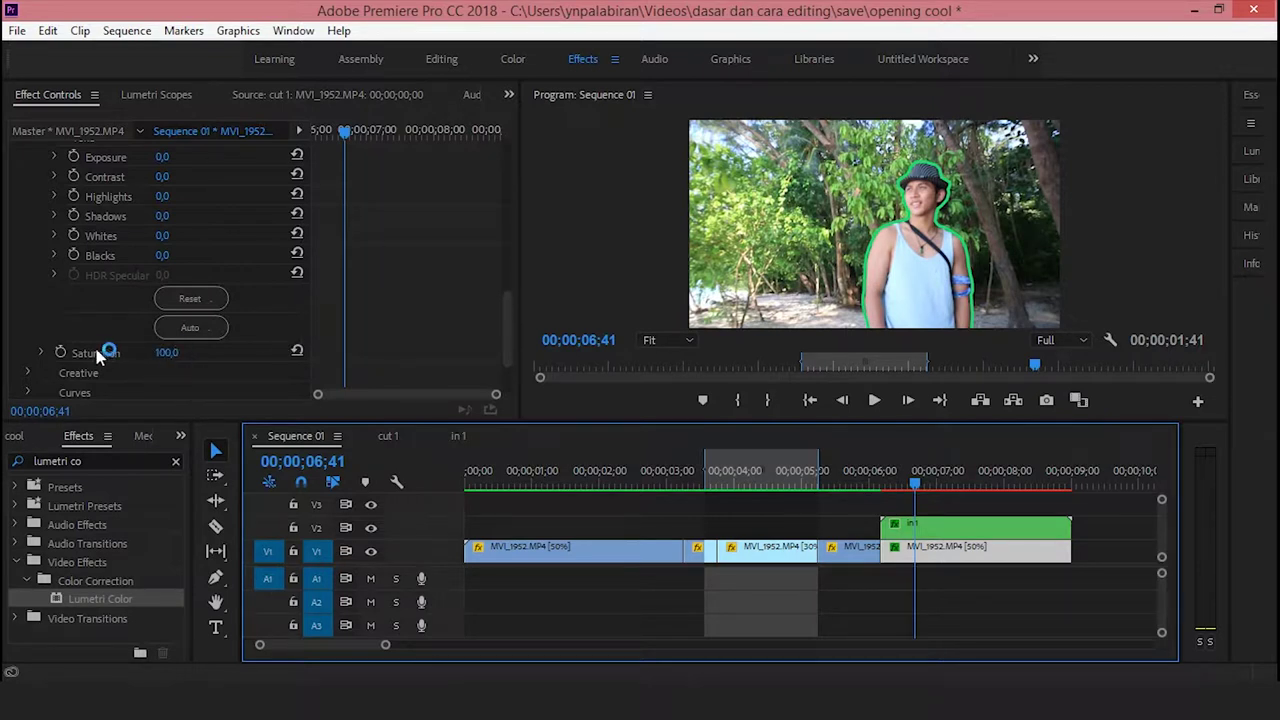
Keyframe Saturation from 100 at the clip start to 0 partway through the clip.
left_click(60, 352)
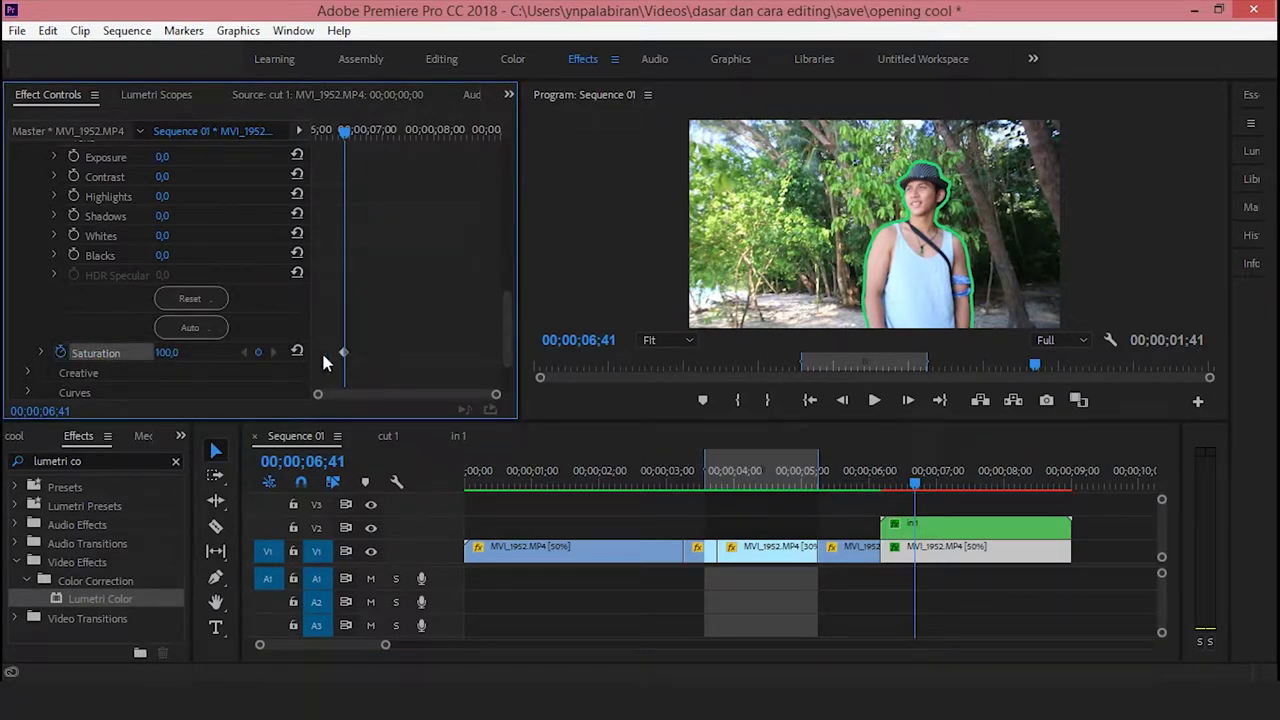
left_click_drag(348, 132, 447, 143)
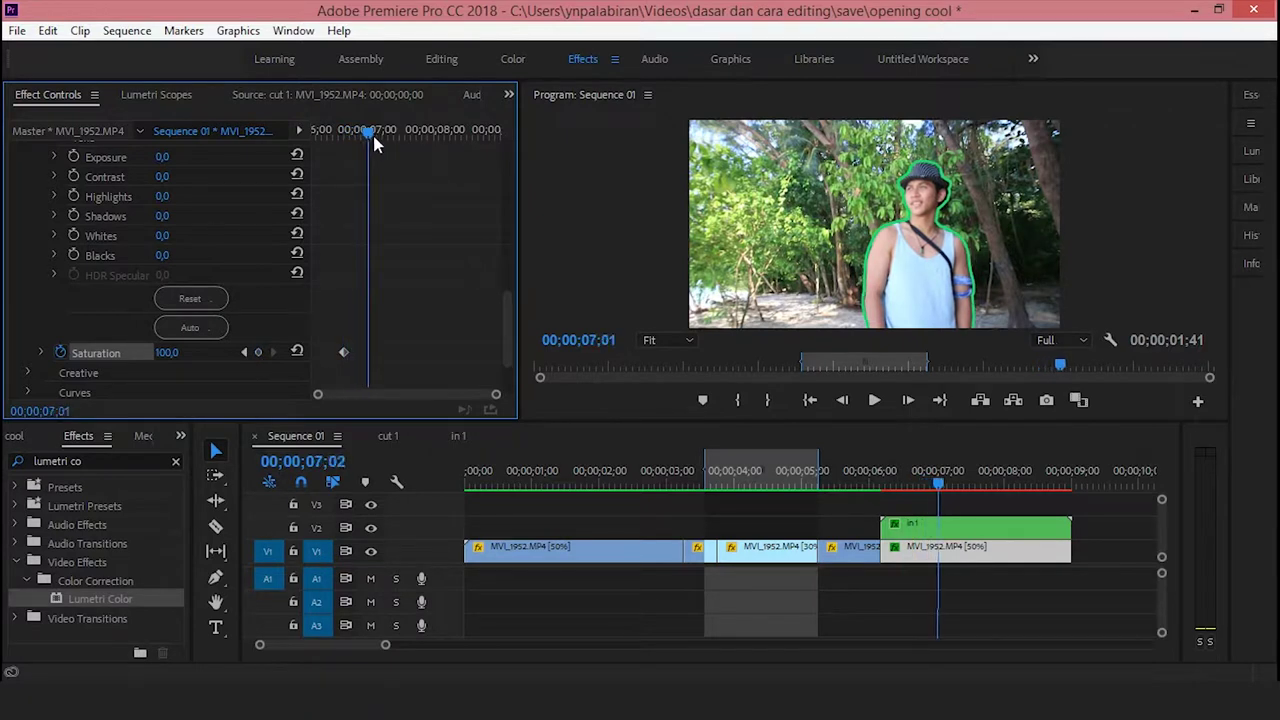
left_click_drag(447, 143, 520, 140)
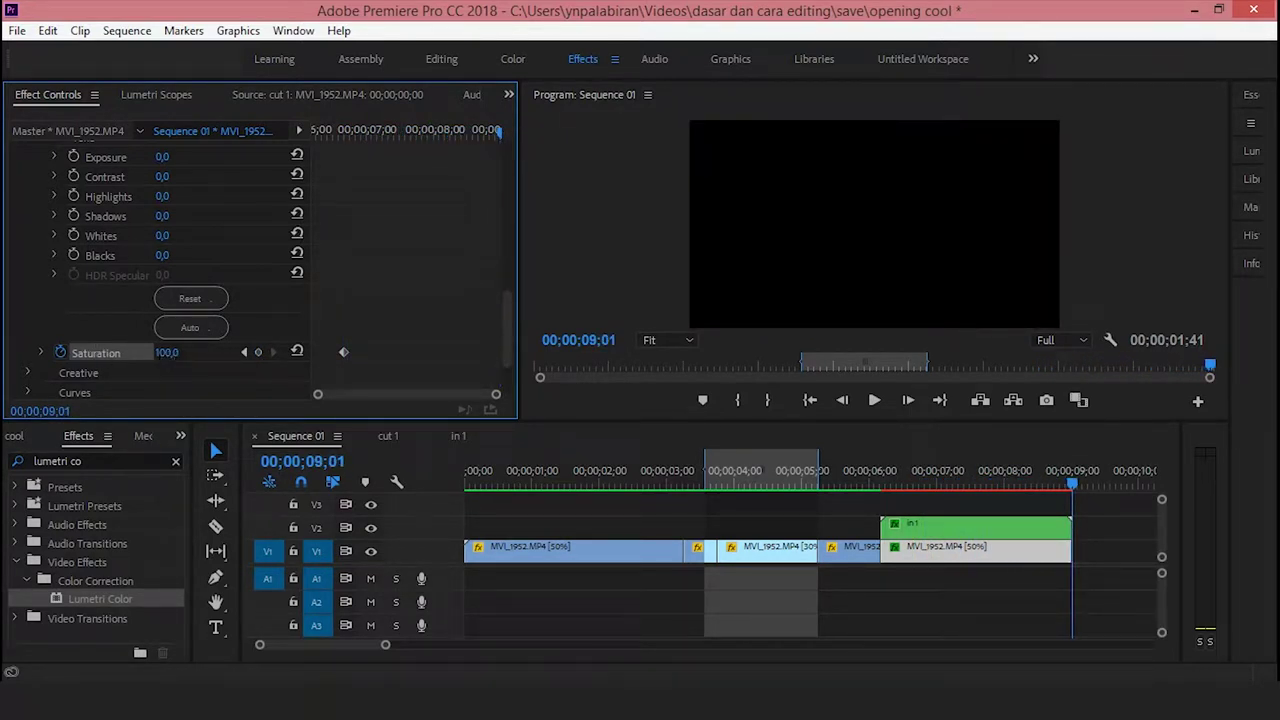
left_click_drag(370, 140, 306, 134)
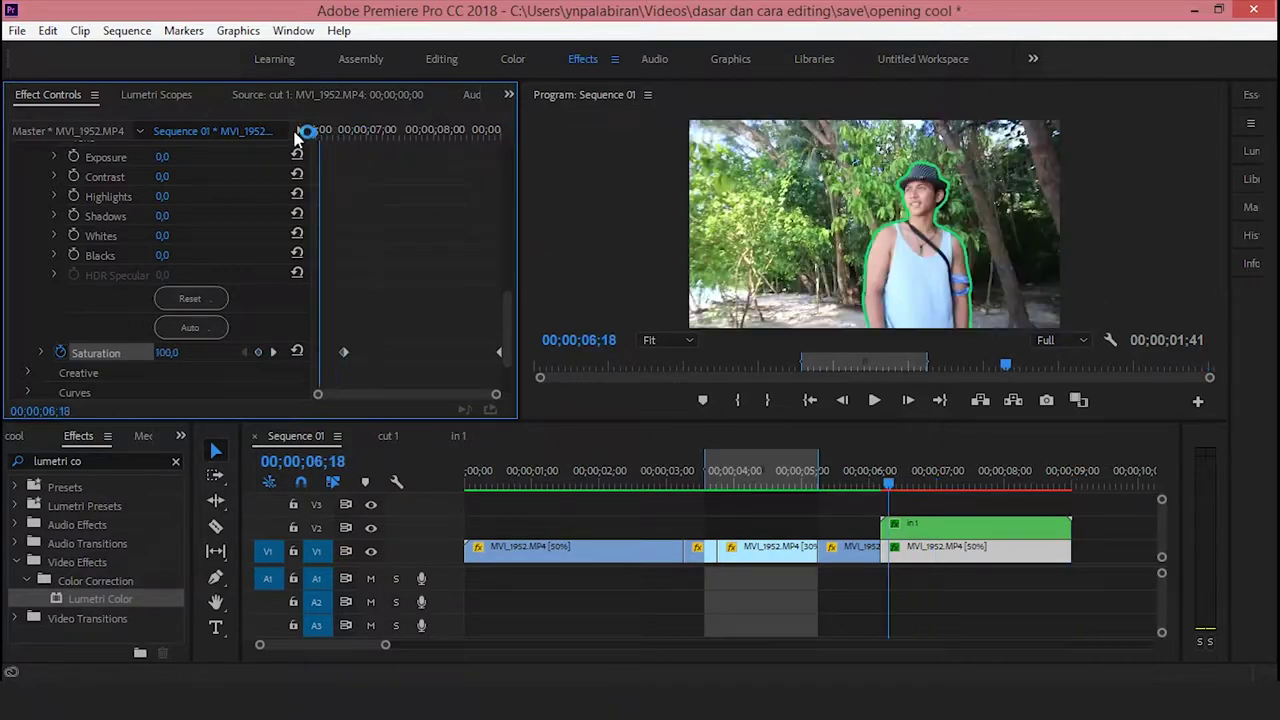
key("space")
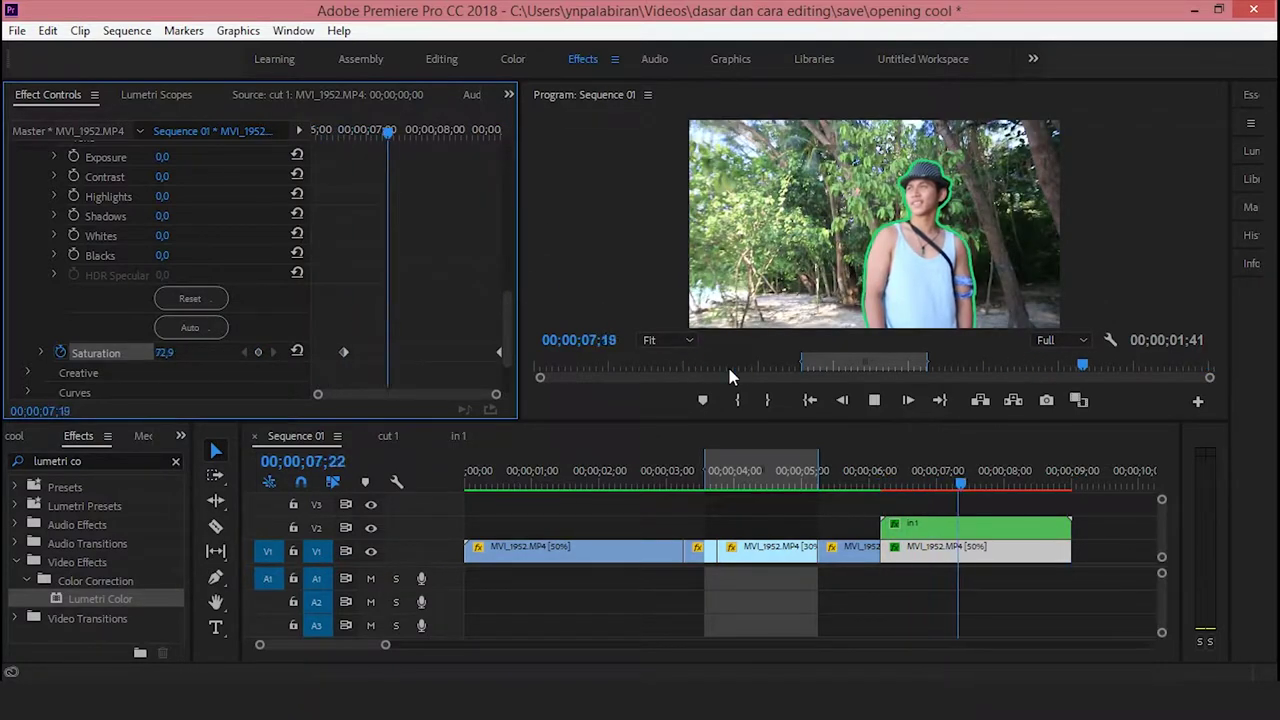
left_click_drag(335, 133, 302, 134)
key("space")
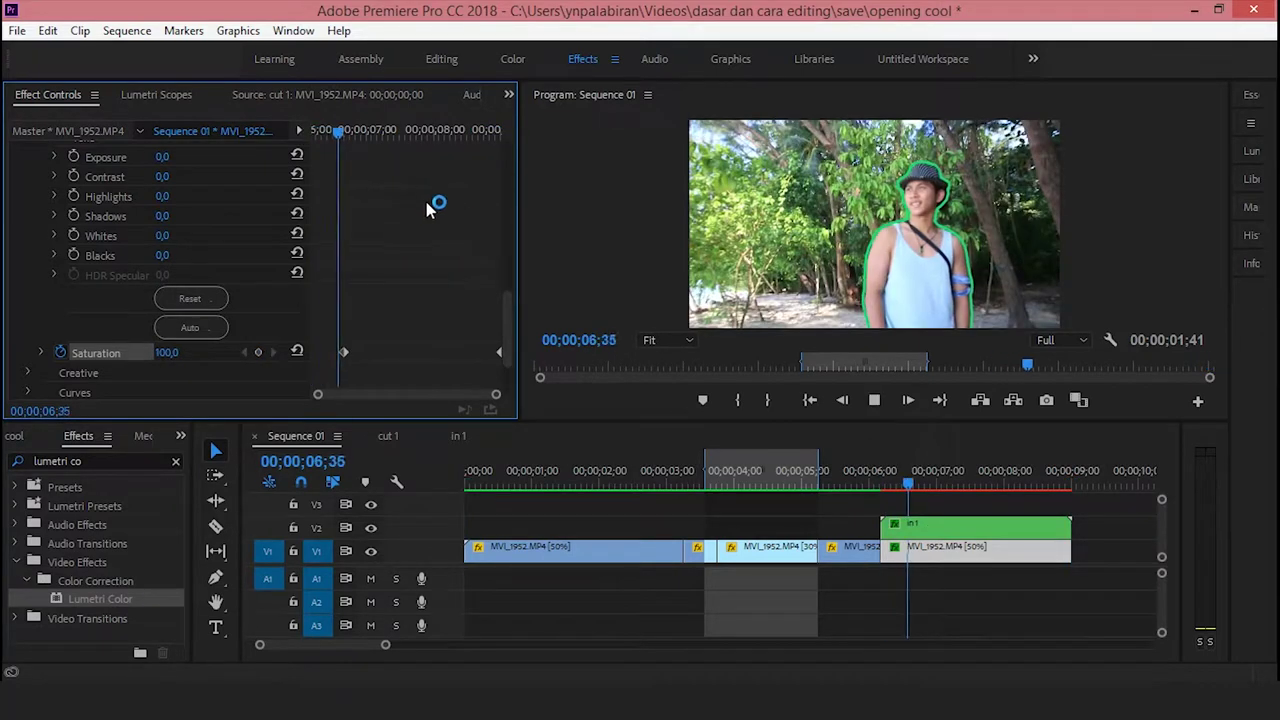
key("space")
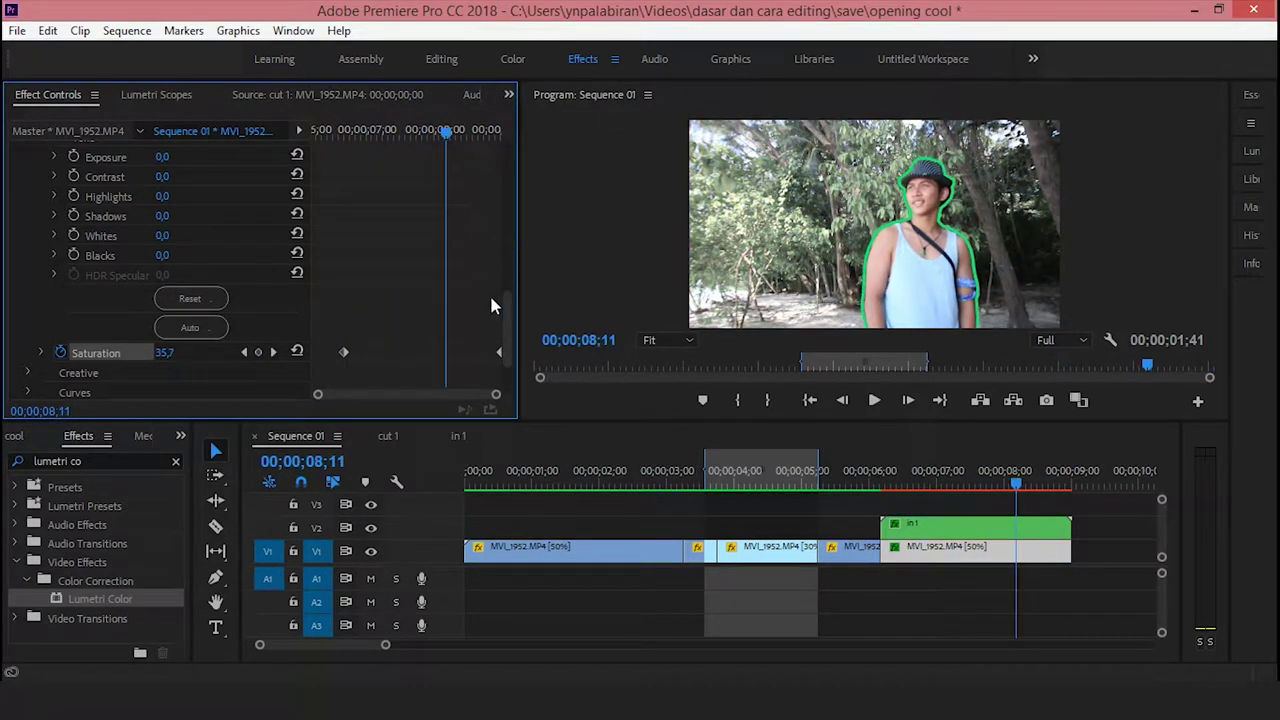
left_click_drag(500, 352, 448, 362)
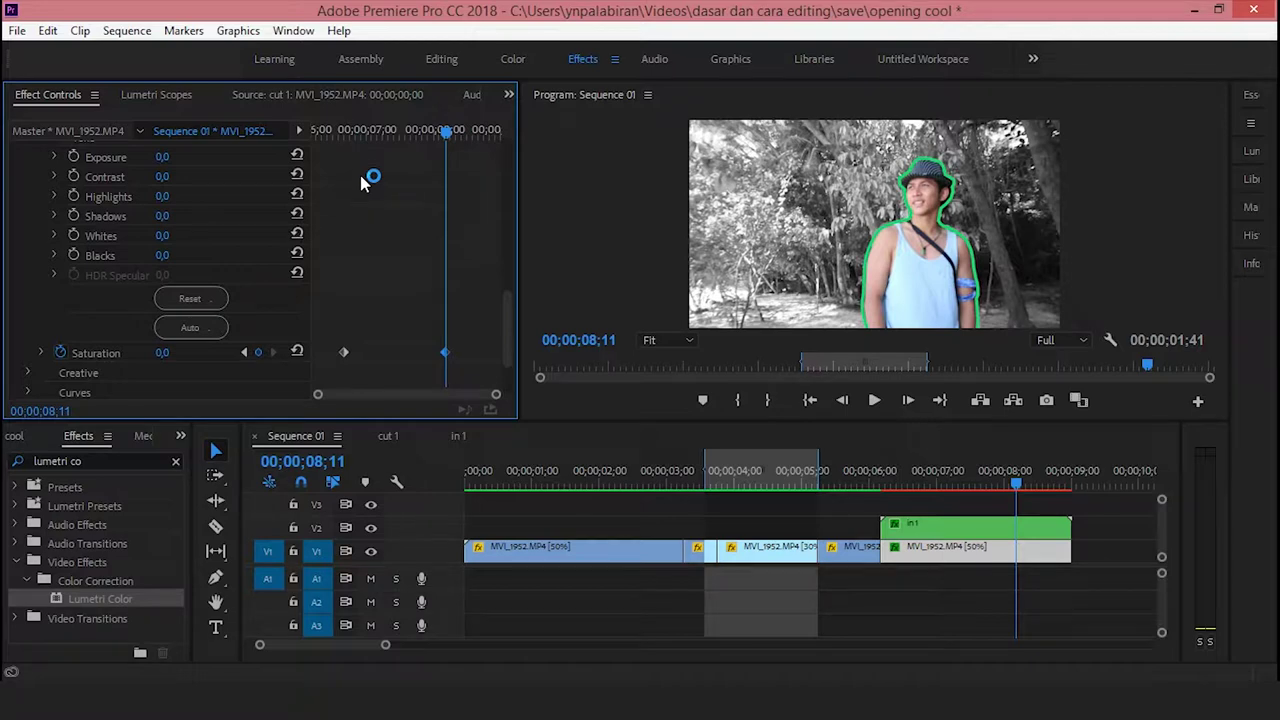
Tweak Exposure -0.2, Contrast 97, Highlights -78, Shadows 26, then play back the fade.
scroll(480, 250, "up", 5)
mouse_move(161, 293)
left_mouse_down()
mouse_move(165, 318)
mouse_move(150, 333)
mouse_move(170, 352)
left_mouse_up()
mouse_move(801, 479)
left_mouse_down()
mouse_move(1048, 486)
mouse_move(968, 490)
left_mouse_up()
scroll(418, 194, "down", 5)
key("space")
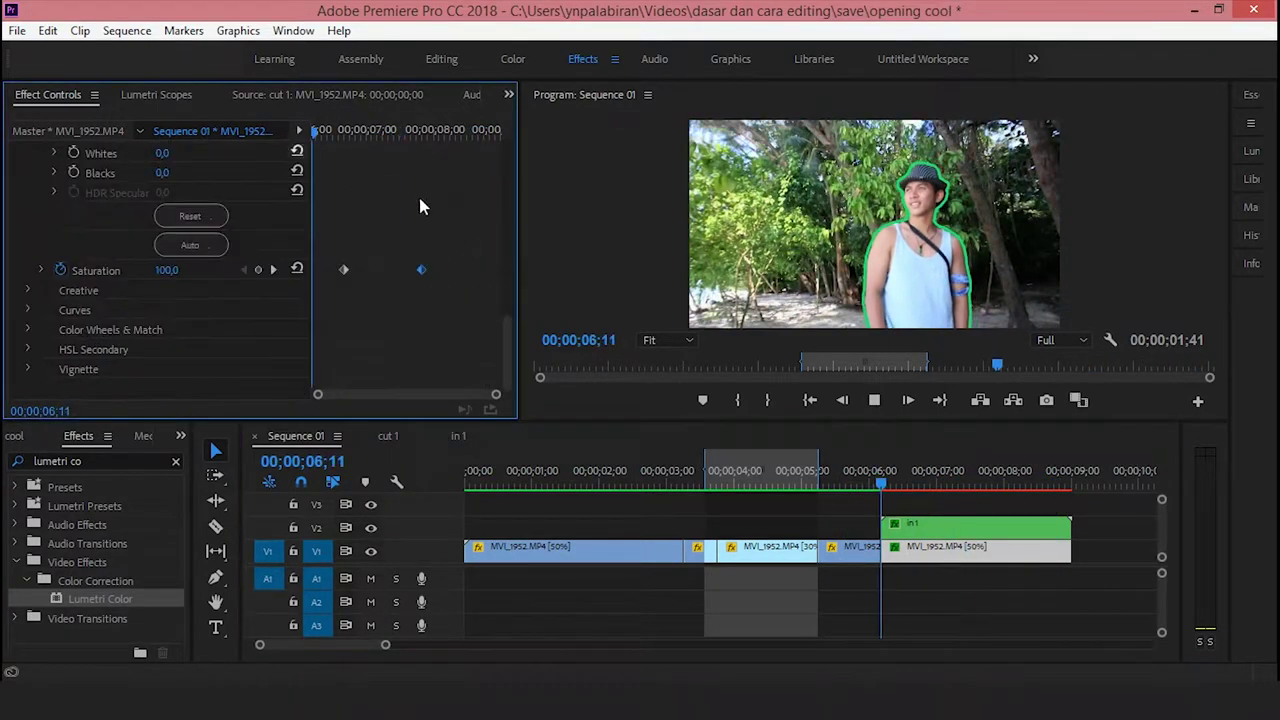
Apply Ease In to the Saturation keyframes and scrub through to check the smoother fade.
left_click(344, 269)
right_click(424, 270)
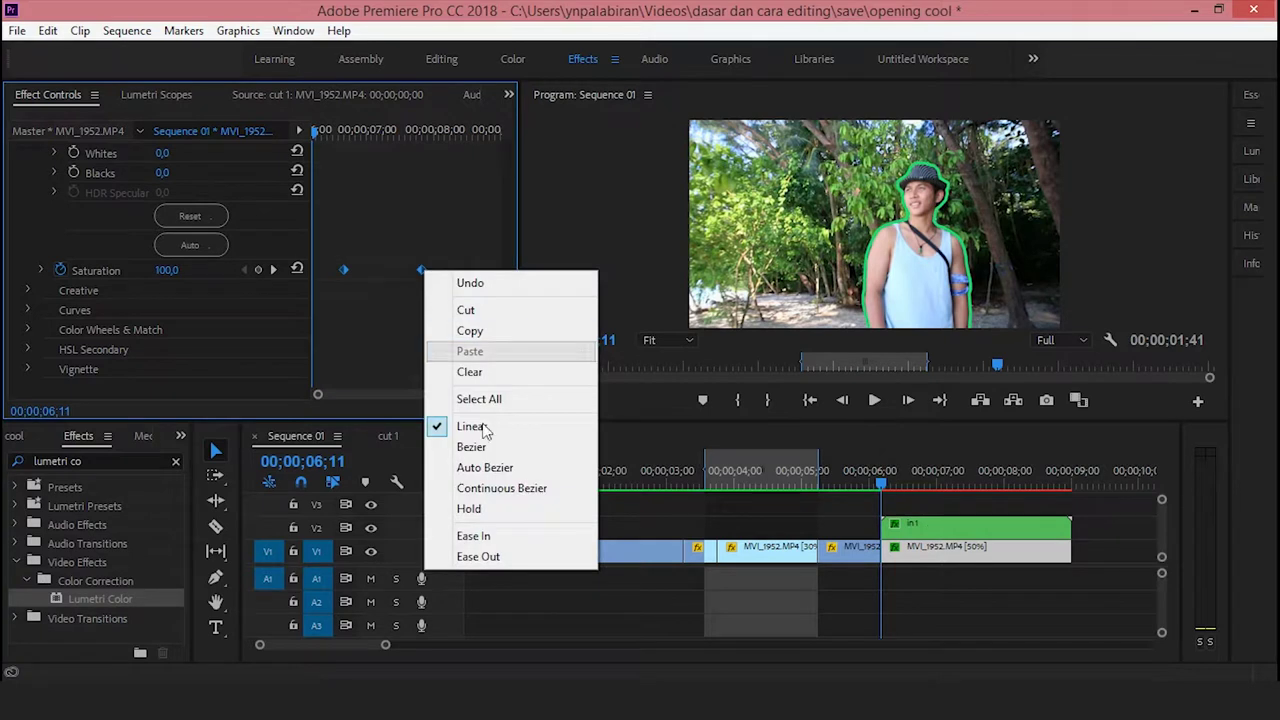
left_click(486, 535)
key("space")
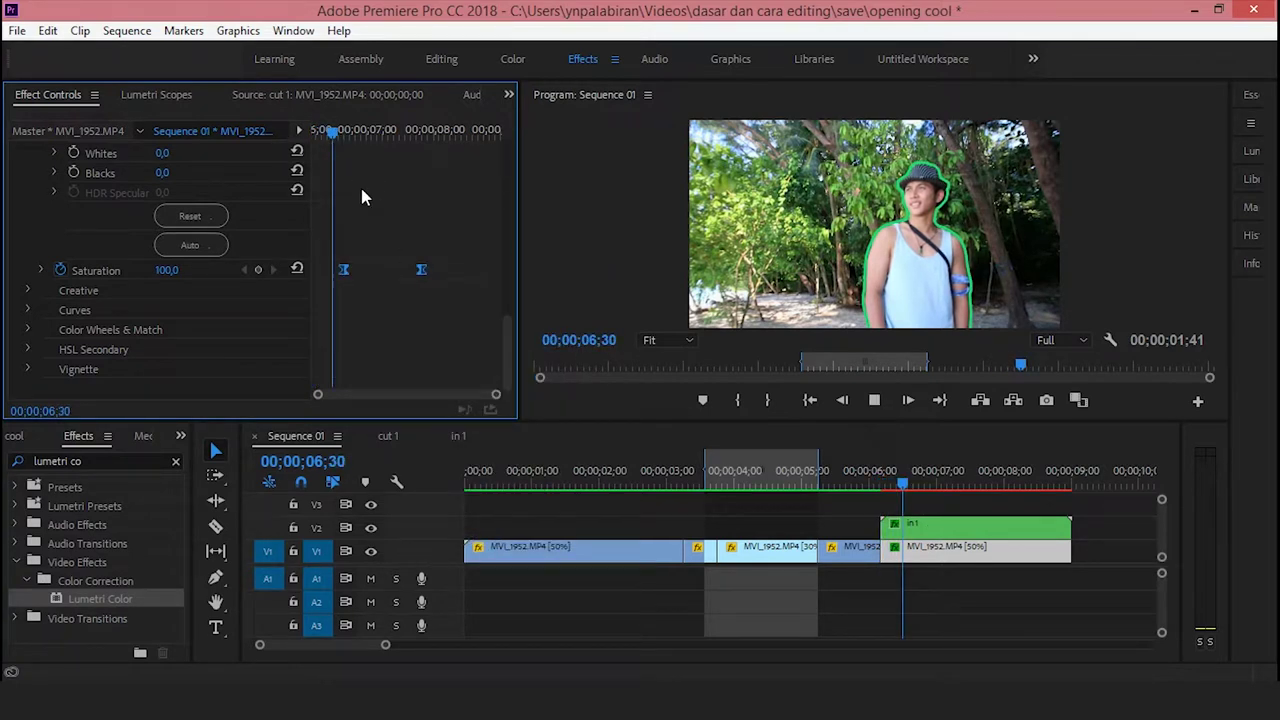
key("space")
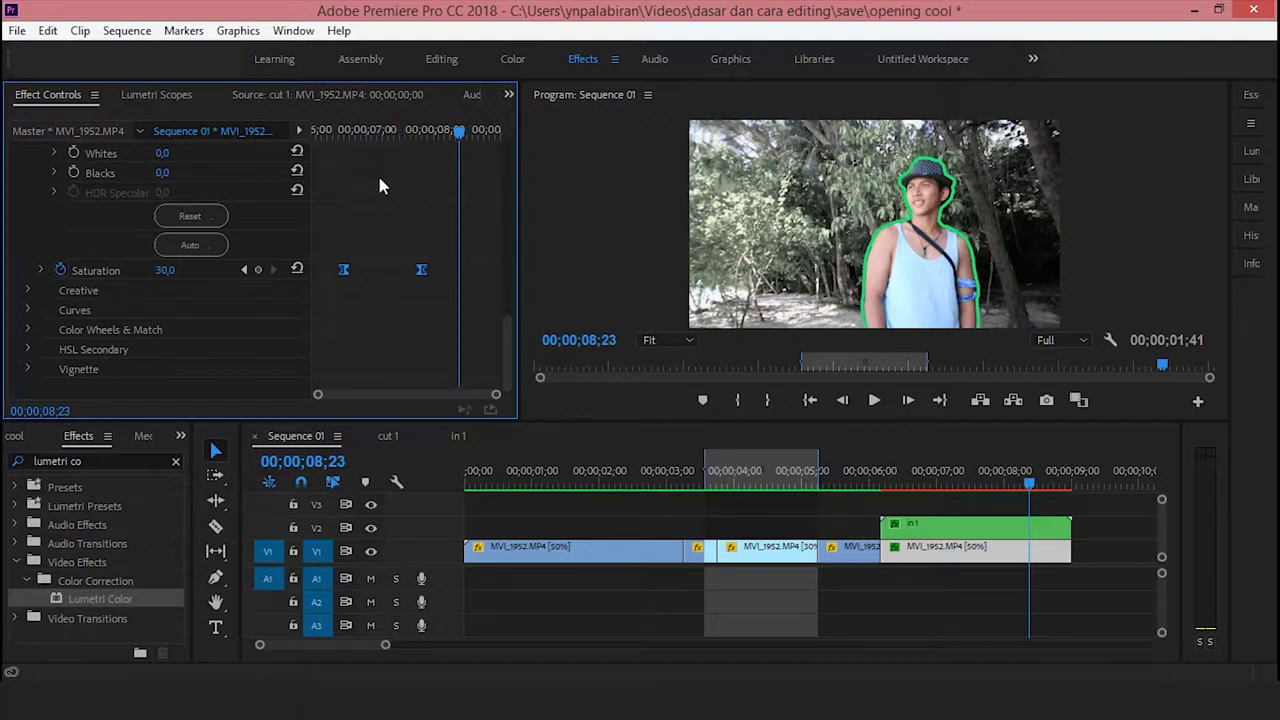
left_click_drag(376, 131, 381, 133)
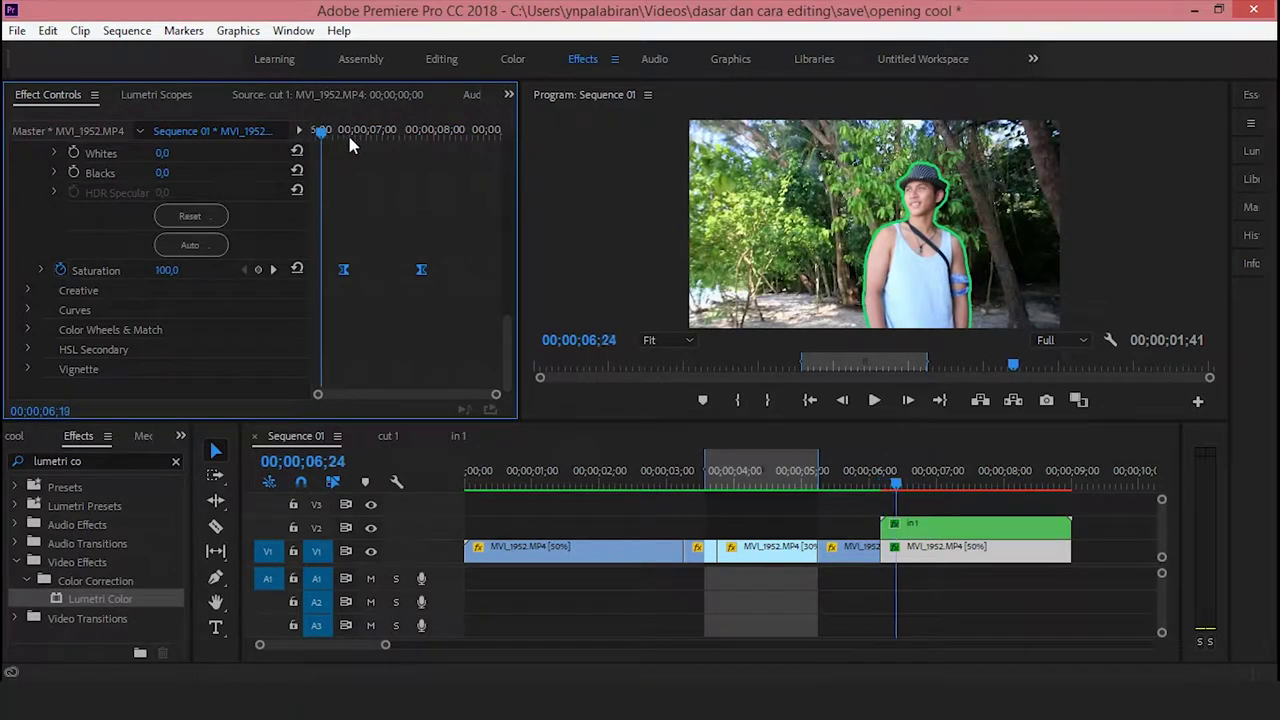
mouse_move(392, 145)
left_mouse_down()
mouse_move(495, 148)
mouse_move(313, 136)
left_mouse_up()
left_click_drag(881, 486, 898, 486)
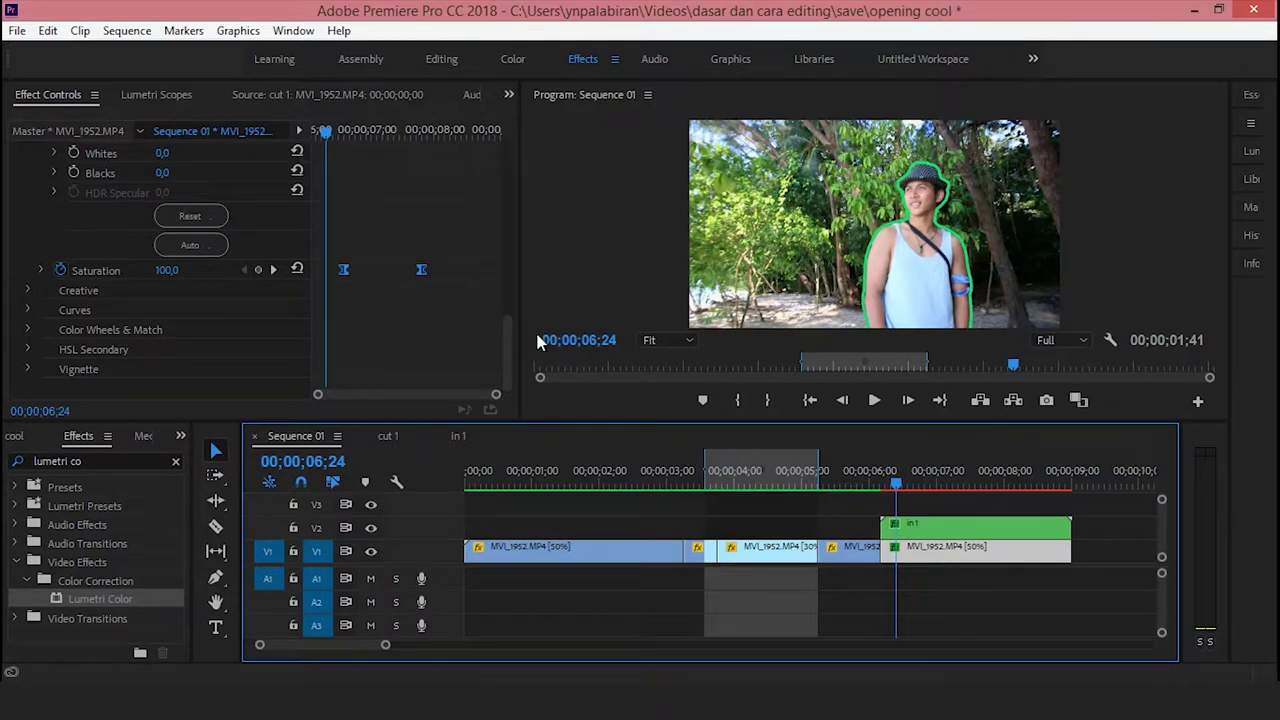
left_click_drag(507, 350, 507, 180)
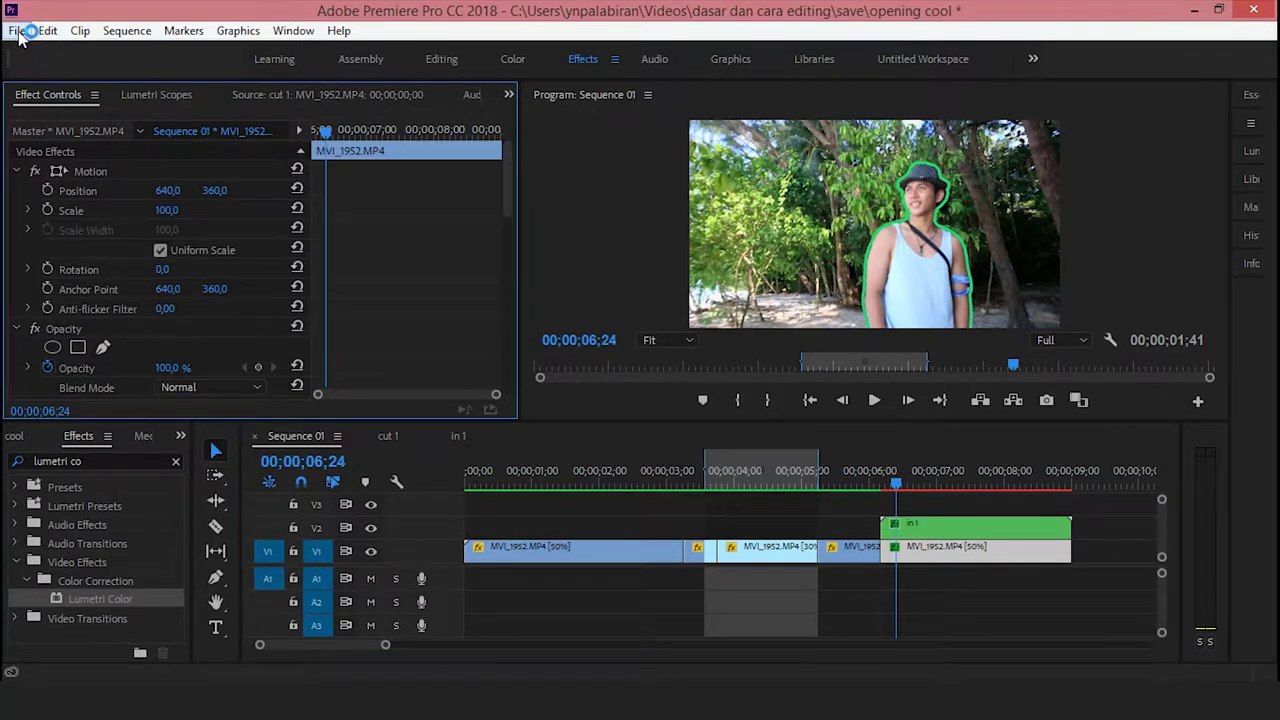
Create a new 1280×720 legacy title named 'text open' via File > New.
left_click(19, 32)
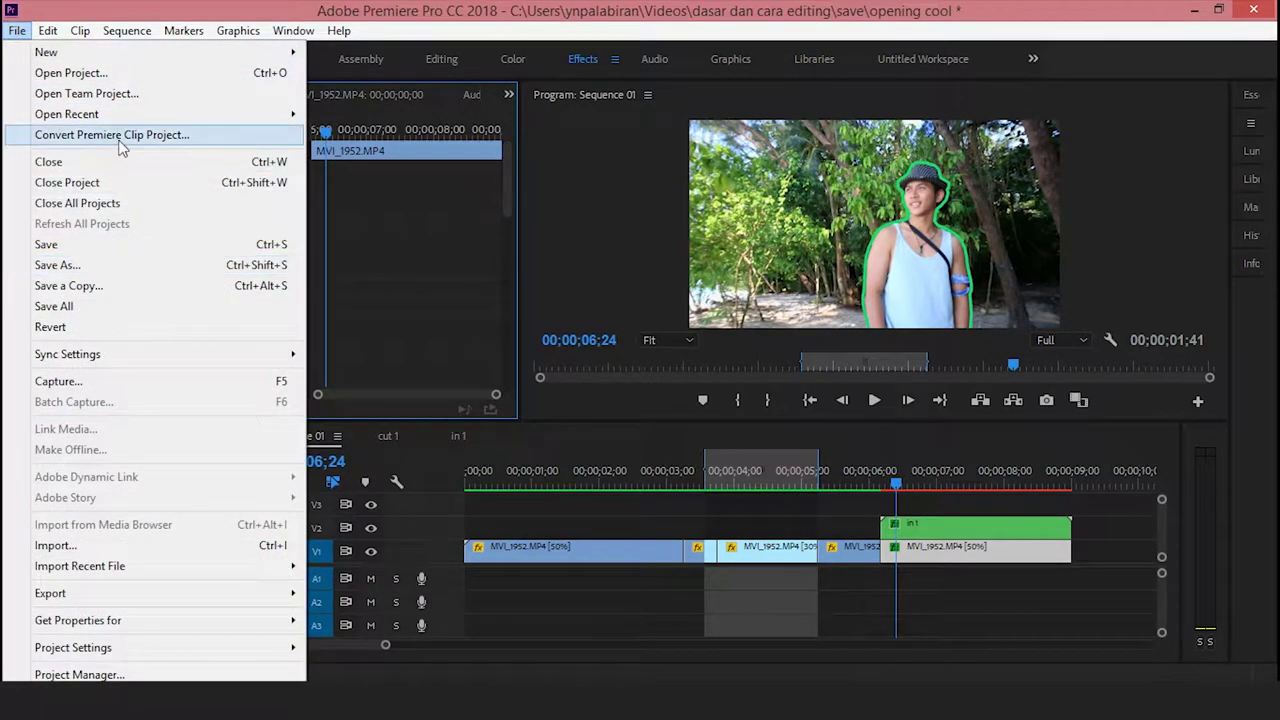
mouse_move(107, 52)
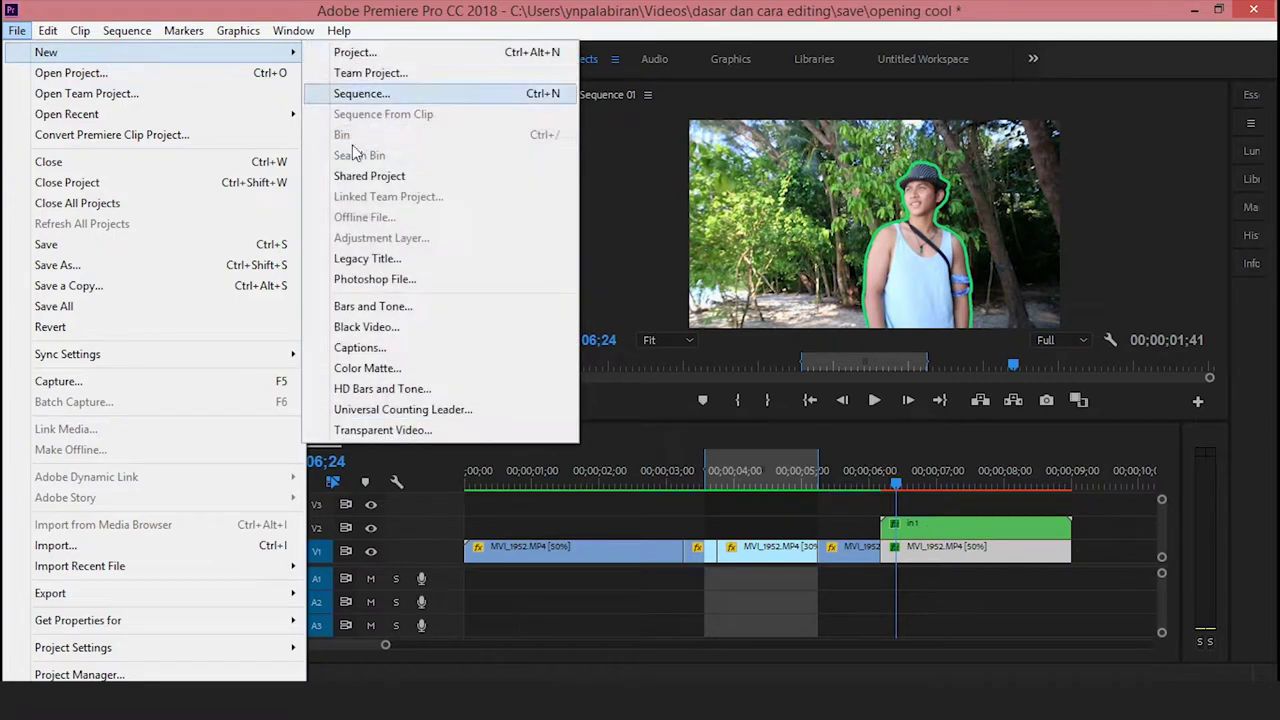
left_click(430, 260)
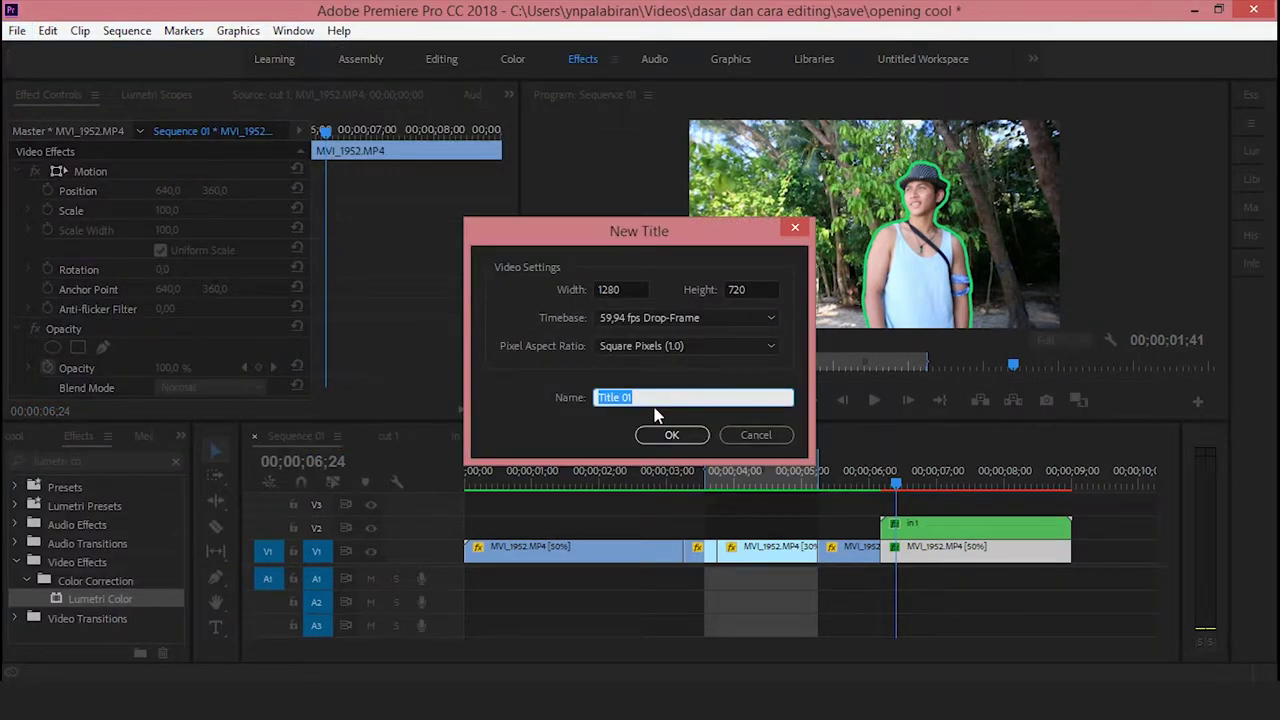
type("text open")
left_click(672, 434)
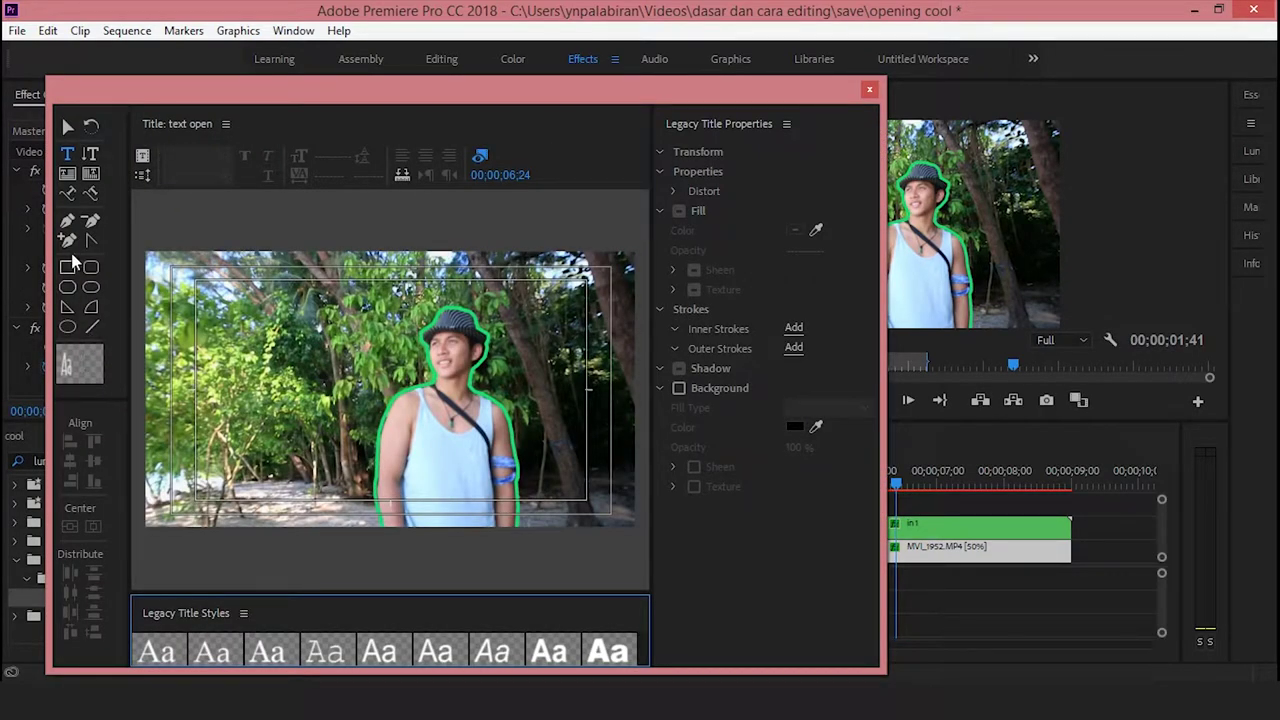
Type the ILHAM title text onto the frame.
left_click(67, 153)
left_click(214, 455)
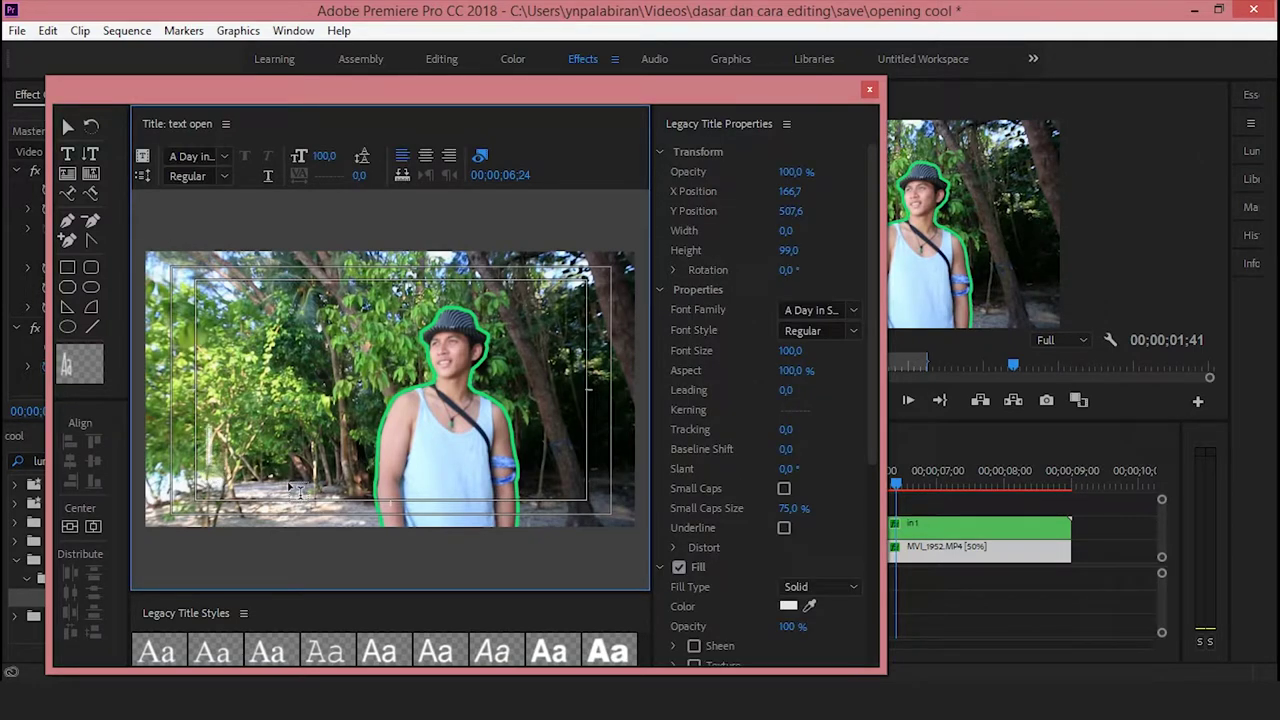
type("i")
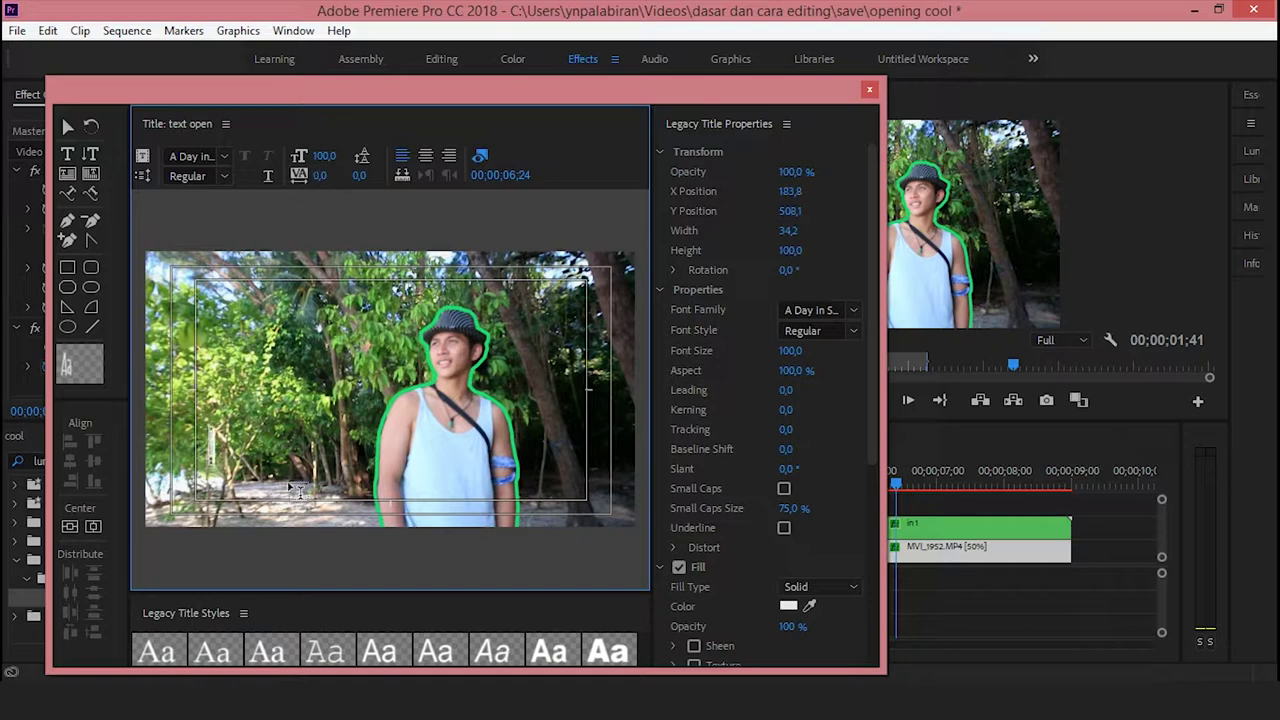
type("RAM")
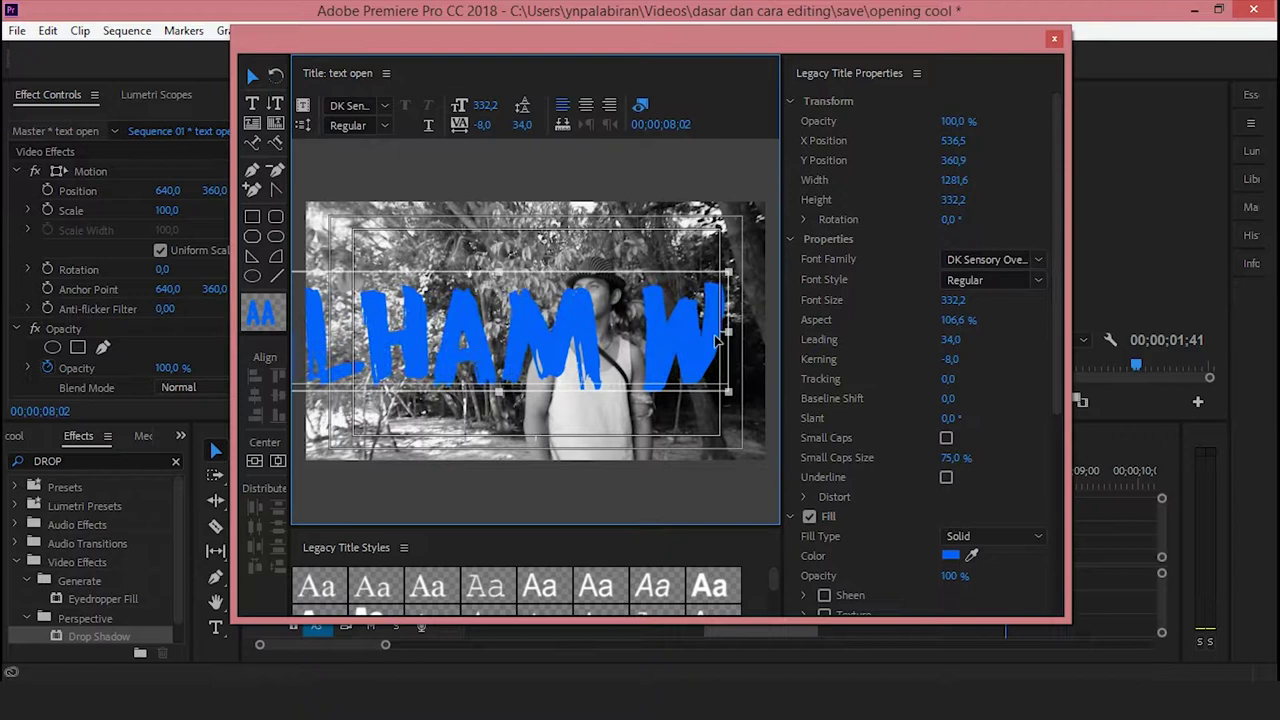
key("BackSpace")
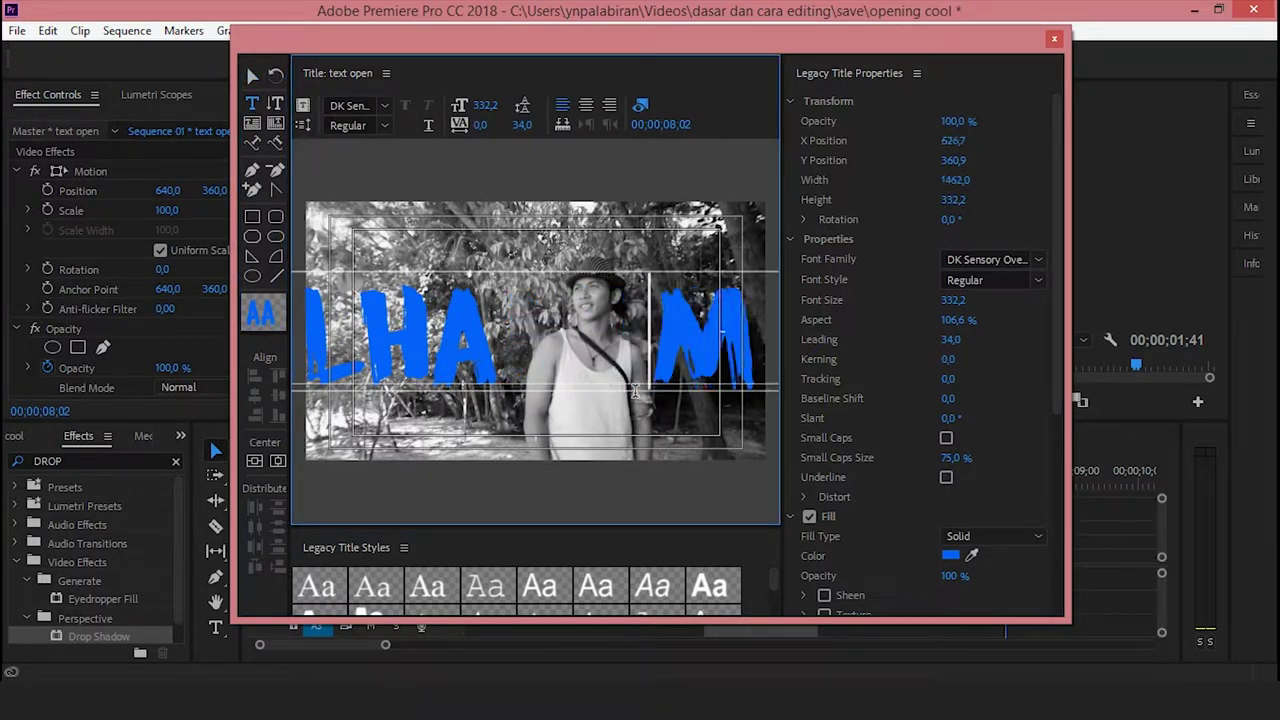
Shift the ILHAM text right and reduce its font size to about 302.
left_click_drag(453, 368, 482, 370)
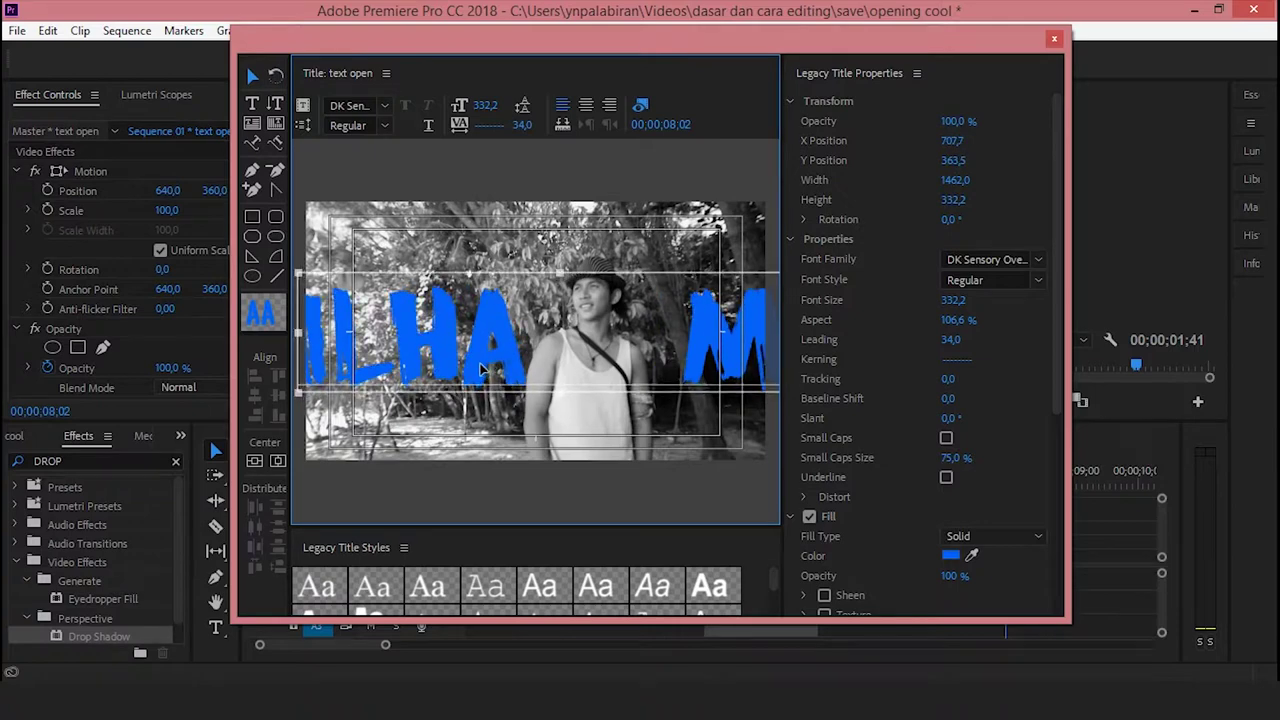
left_click_drag(957, 308, 944, 308)
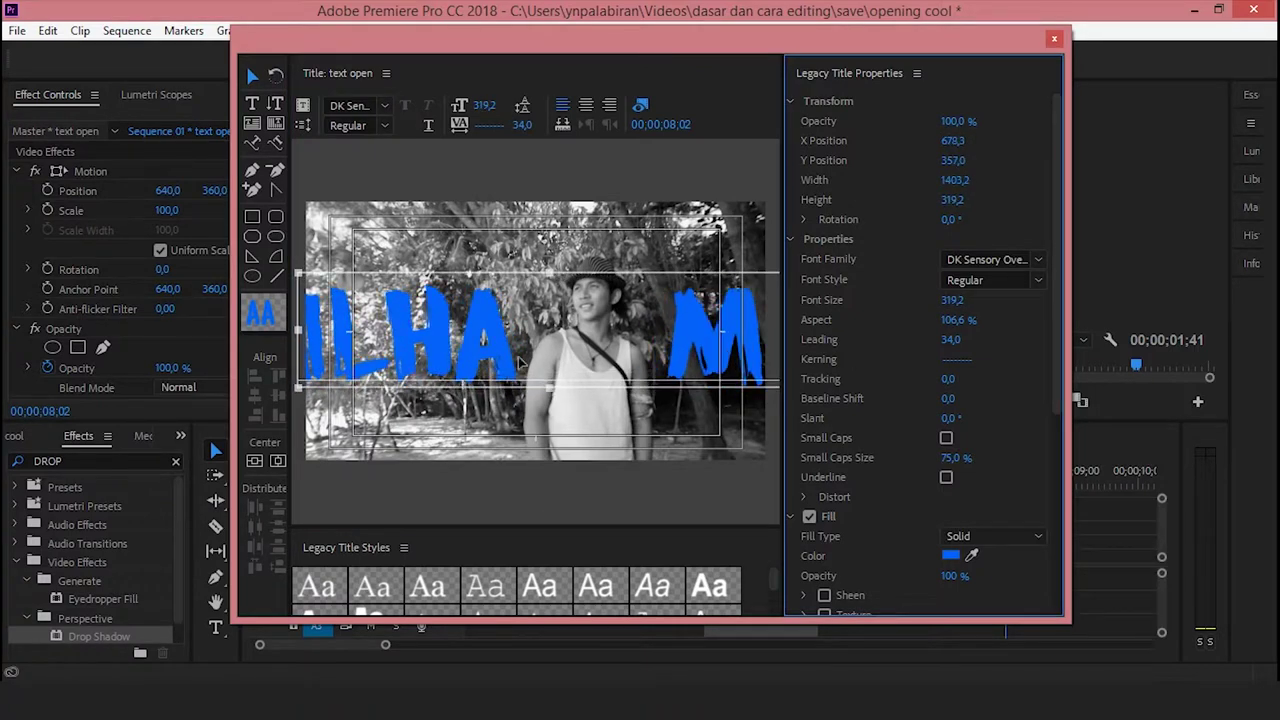
left_click_drag(472, 370, 410, 352)
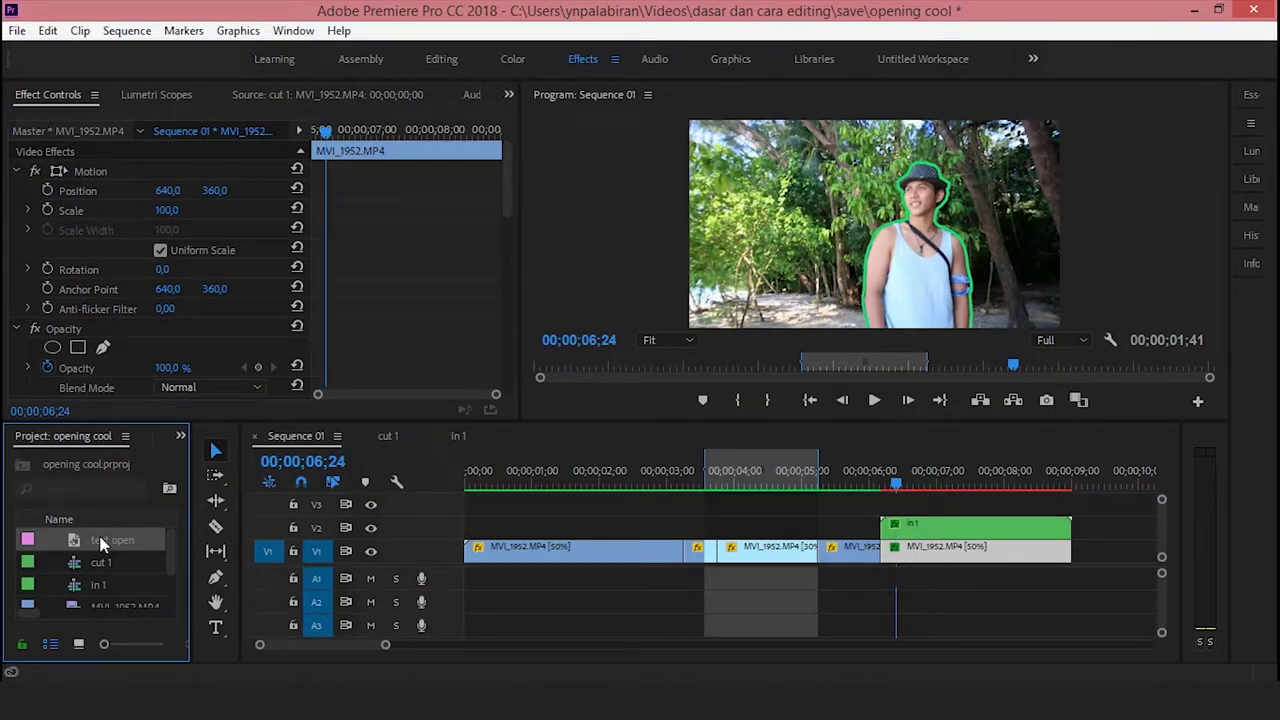
Drop 'text open' on the track between in 1 and the background clip, then close the title editor.
left_click_drag(100, 543, 895, 510)
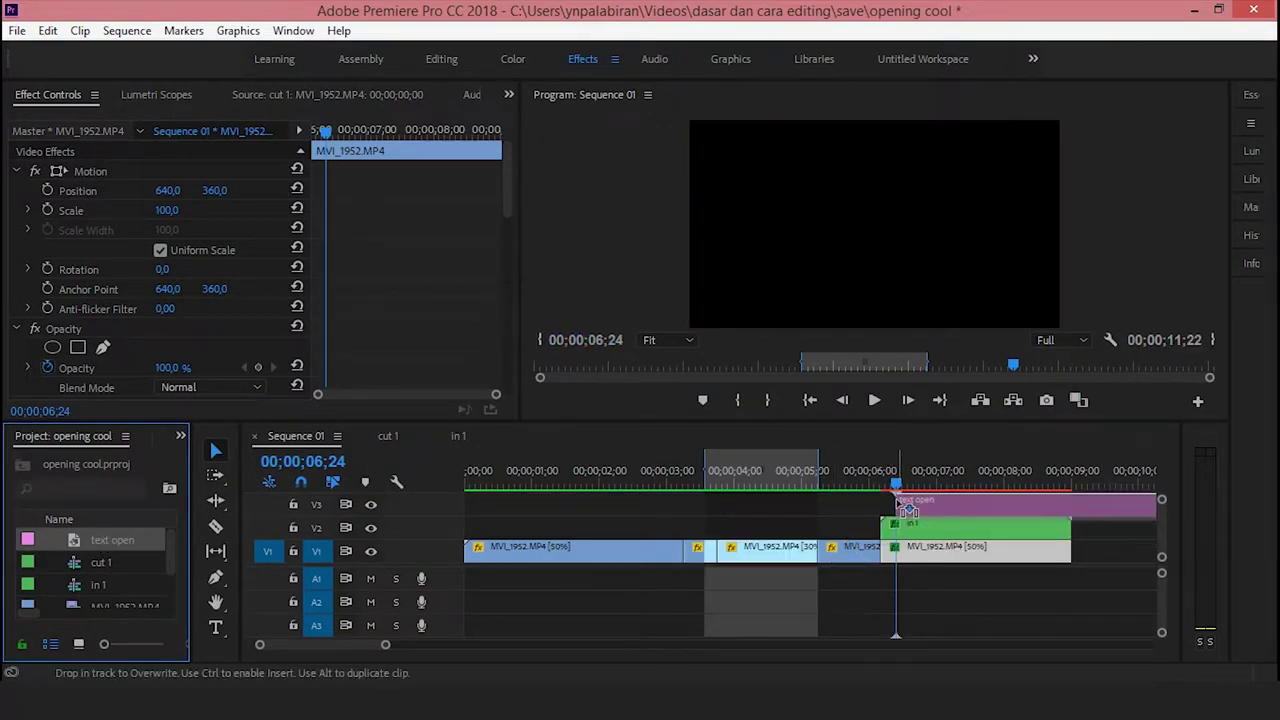
left_click_drag(895, 510, 918, 509)
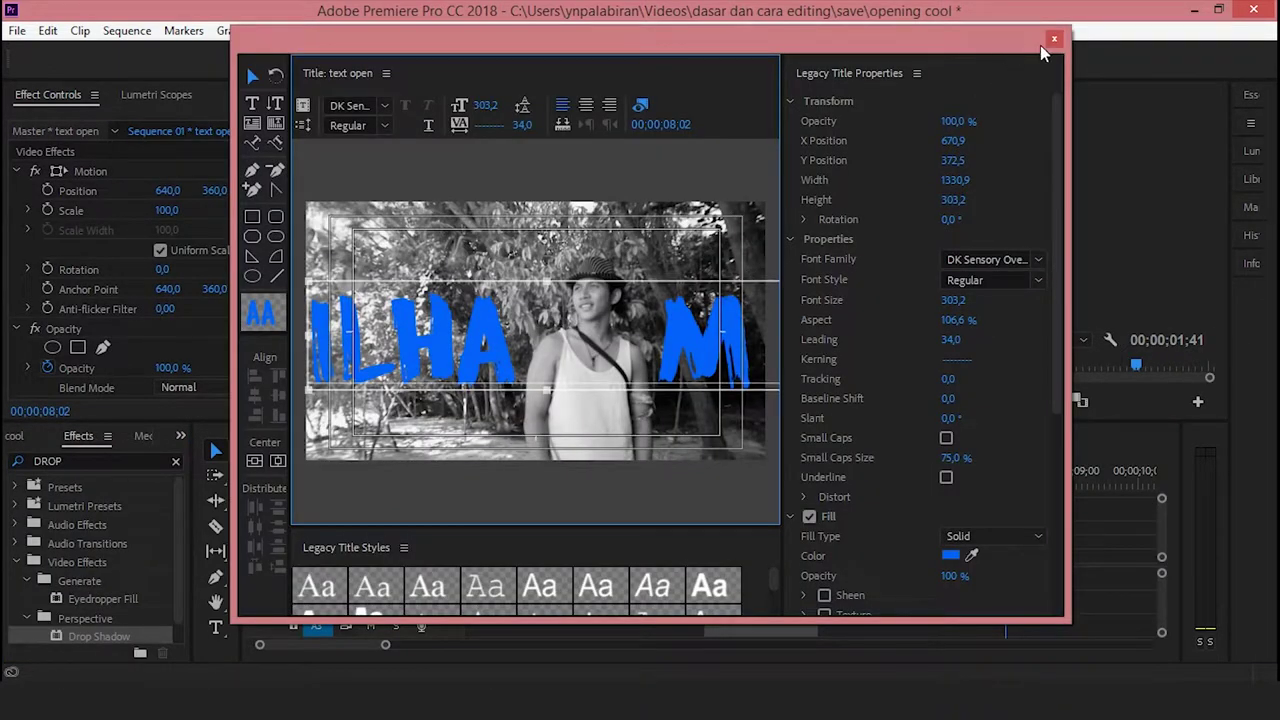
left_click(1054, 38)
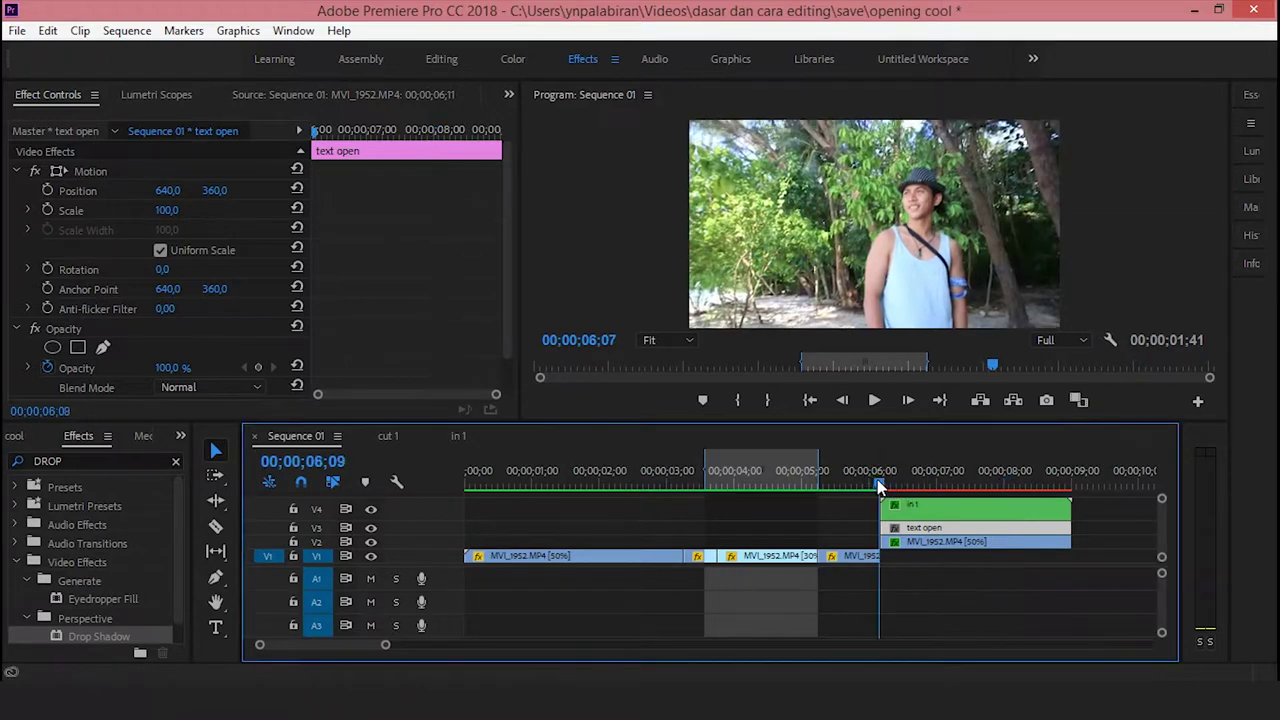
left_click_drag(878, 484, 881, 484)
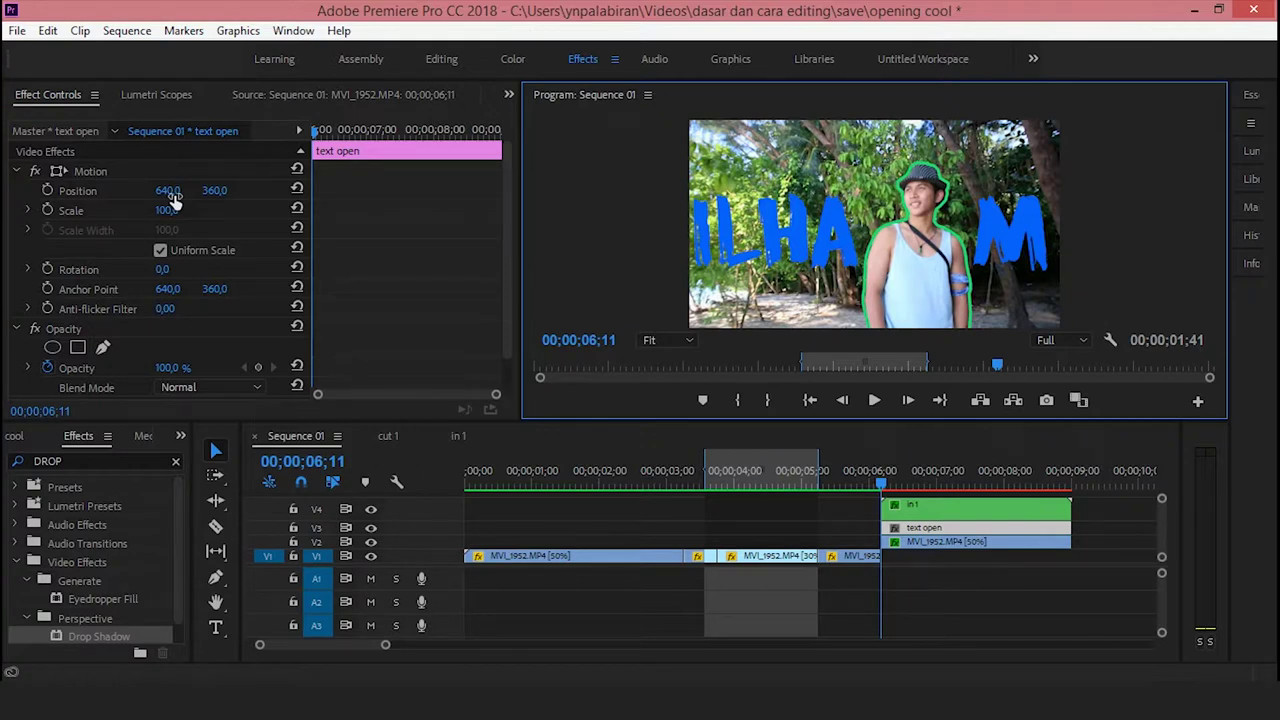
Keyframe the title's Position X from -620 at the clip start to 640 later on.
left_click_drag(168, 190, 40, 192)
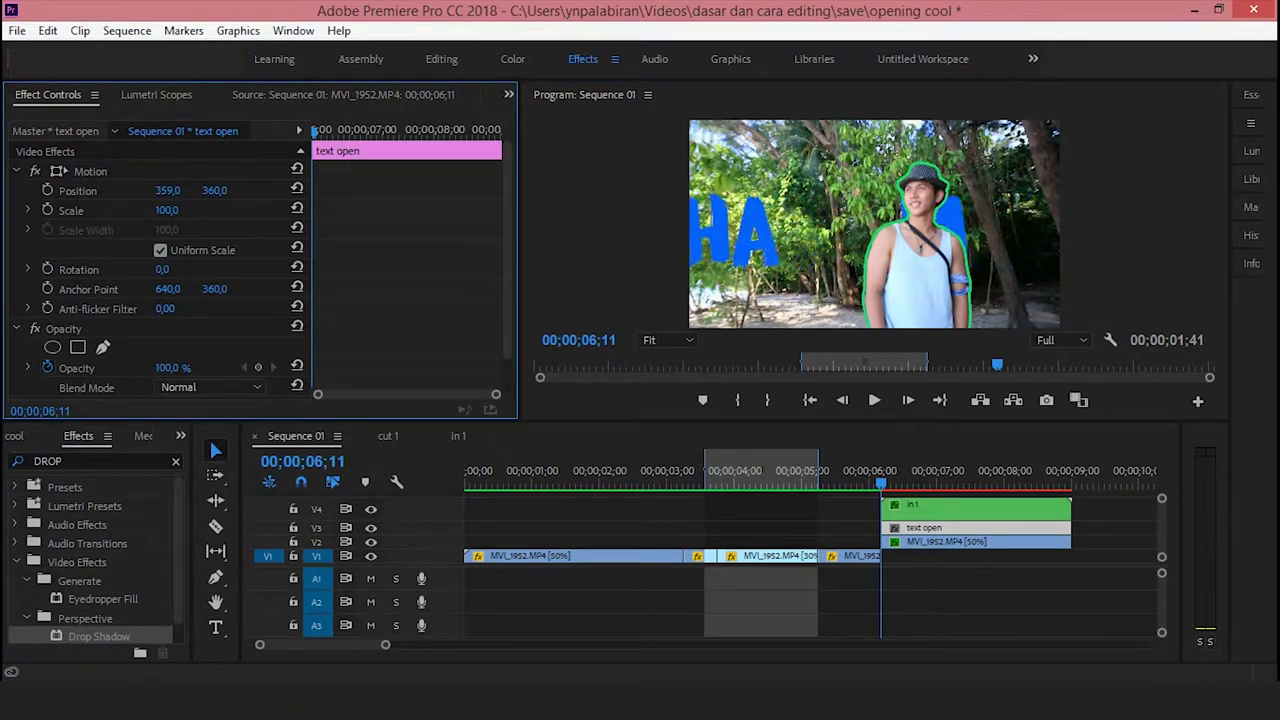
mouse_move(166, 190)
left_mouse_down()
mouse_move(100, 190)
mouse_move(305, 192)
left_mouse_up()
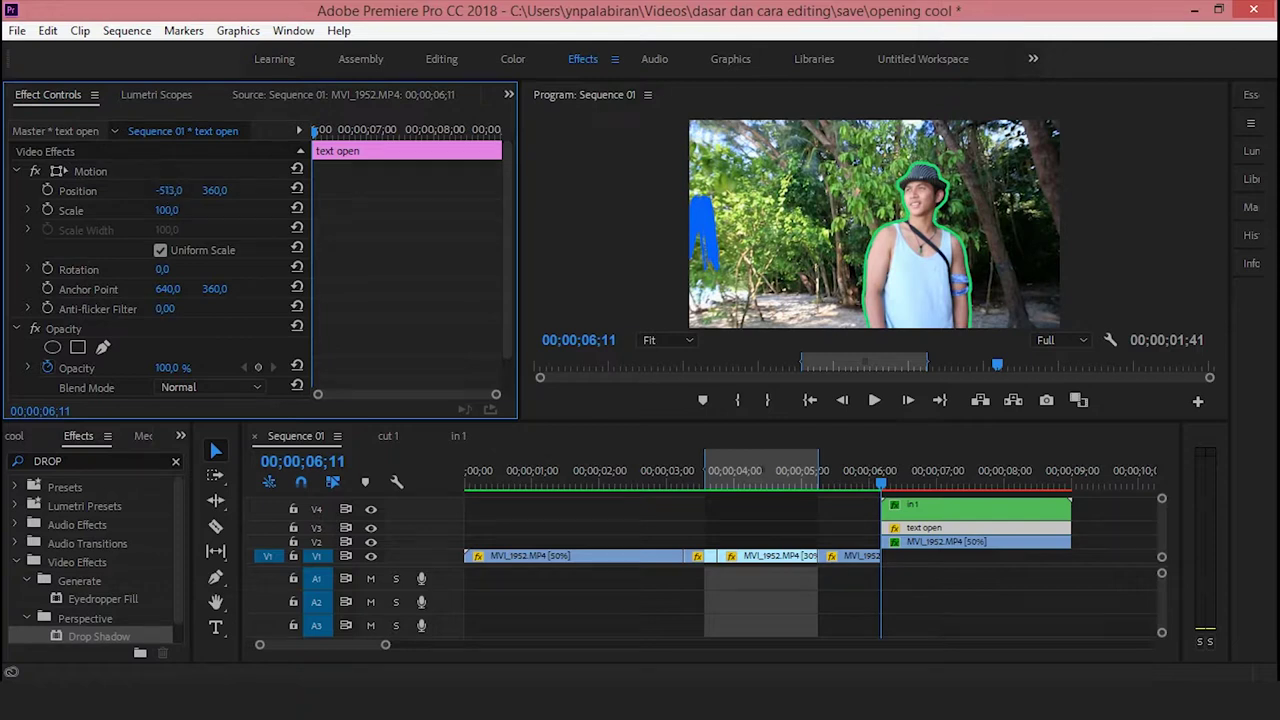
left_click_drag(168, 190, 110, 190)
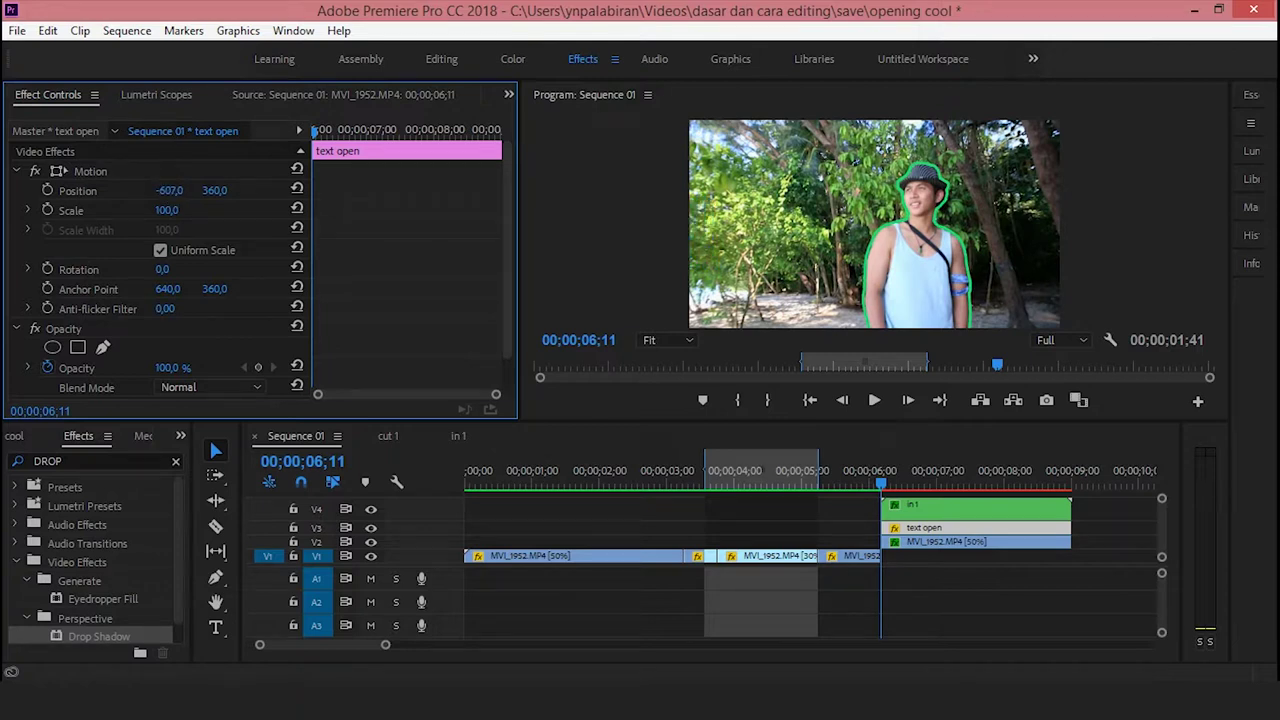
left_click(46, 190)
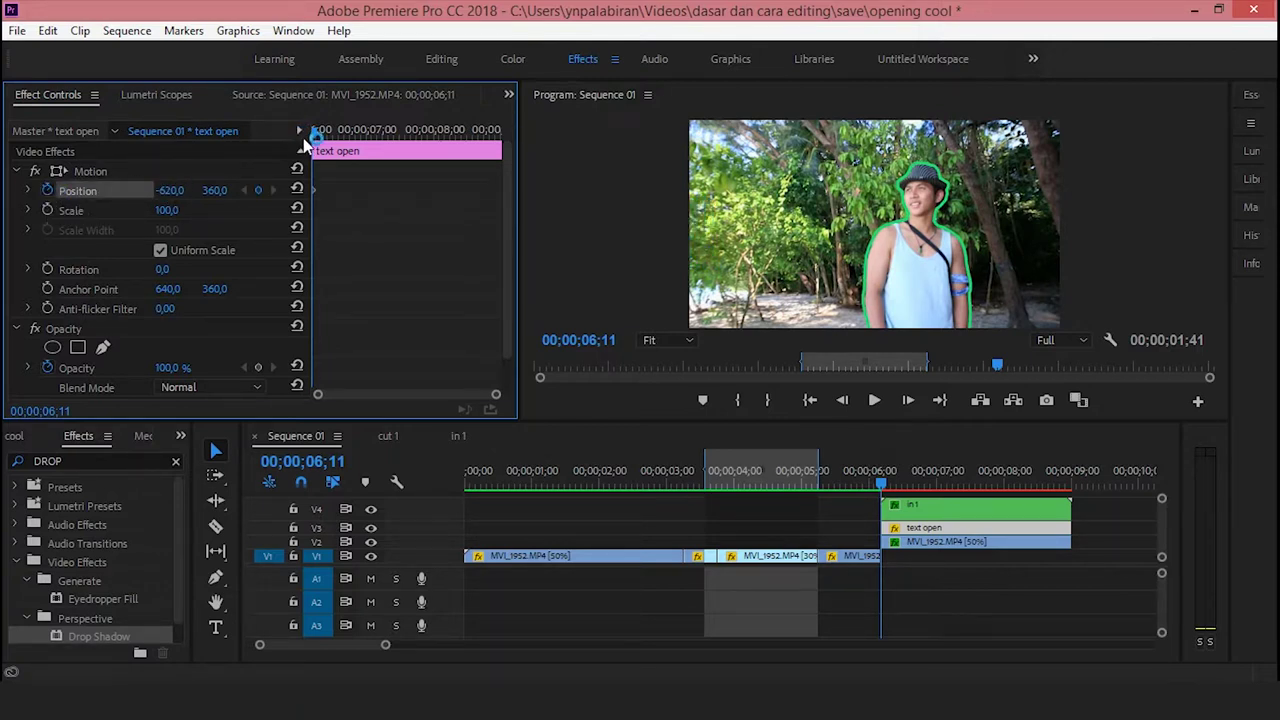
mouse_move(313, 133)
left_mouse_down()
mouse_move(484, 150)
mouse_move(422, 150)
mouse_move(461, 152)
mouse_move(445, 150)
left_mouse_up()
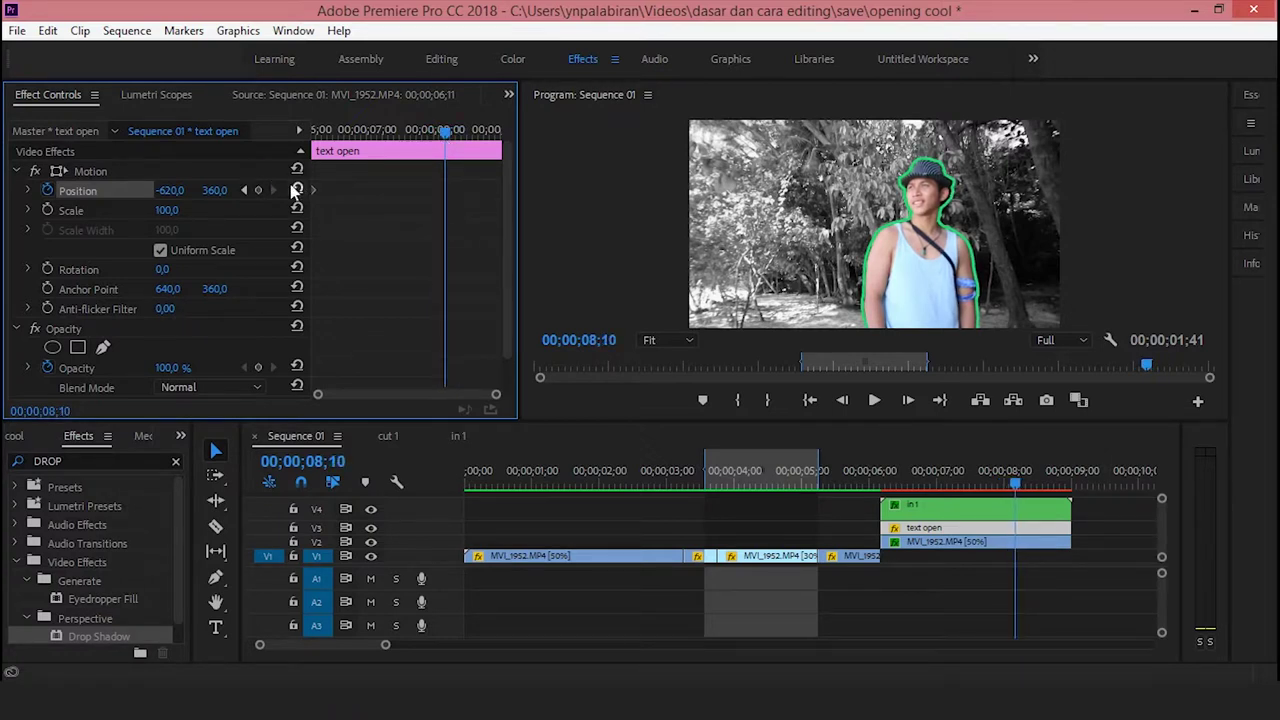
left_click(297, 189)
Play back the ILHAM title sliding in from the left.
left_click_drag(395, 131, 329, 140)
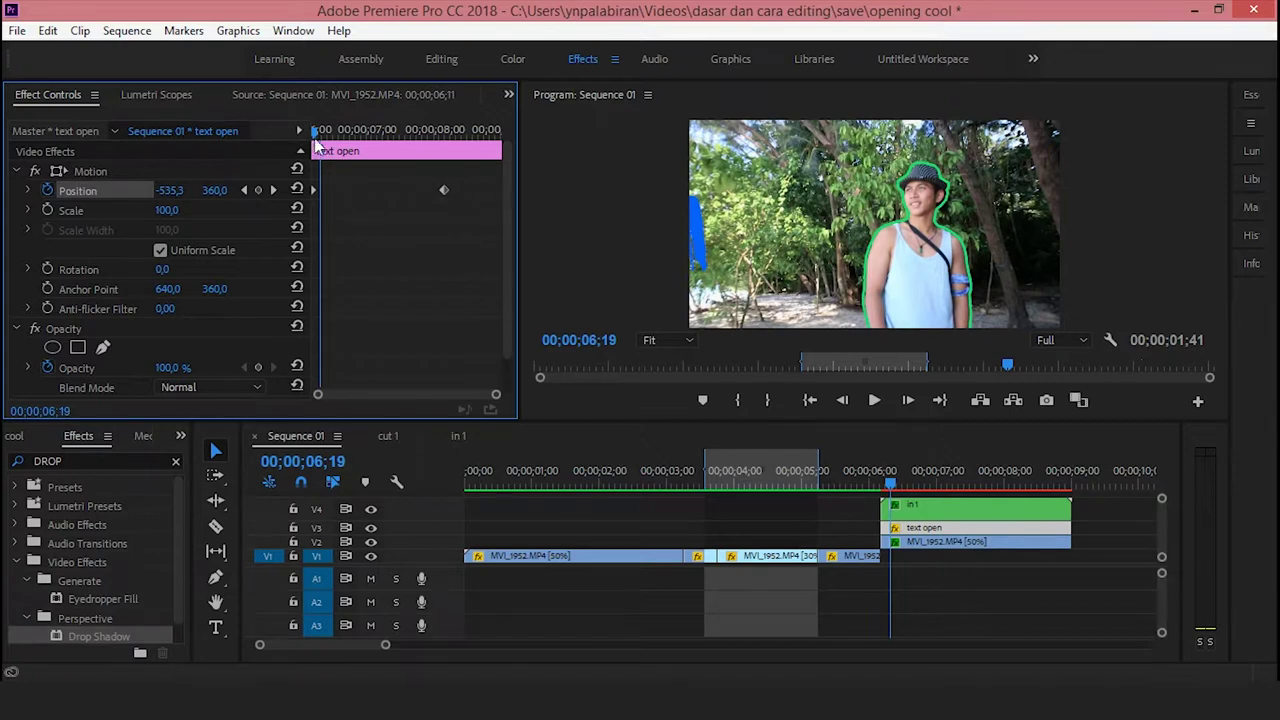
left_click_drag(329, 140, 277, 133)
key("space")
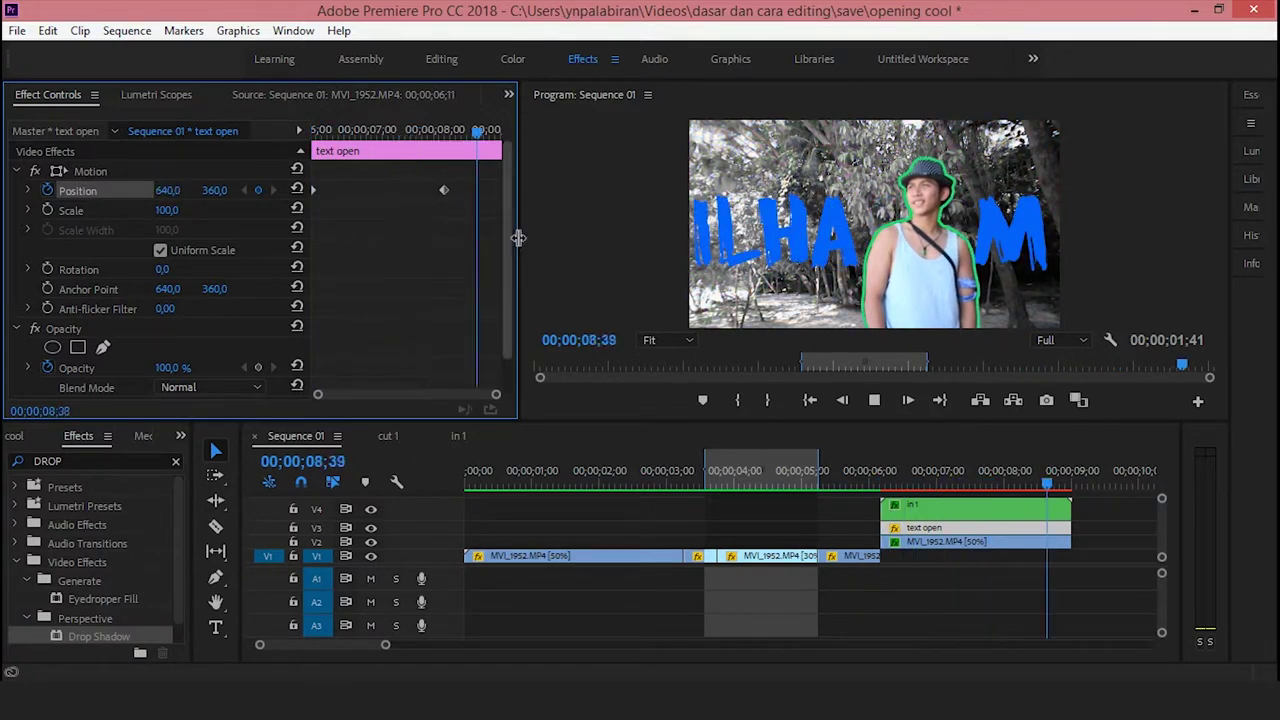
mouse_move(390, 129)
left_mouse_down()
mouse_move(331, 131)
mouse_move(480, 160)
mouse_move(452, 152)
mouse_move(448, 175)
left_mouse_up()
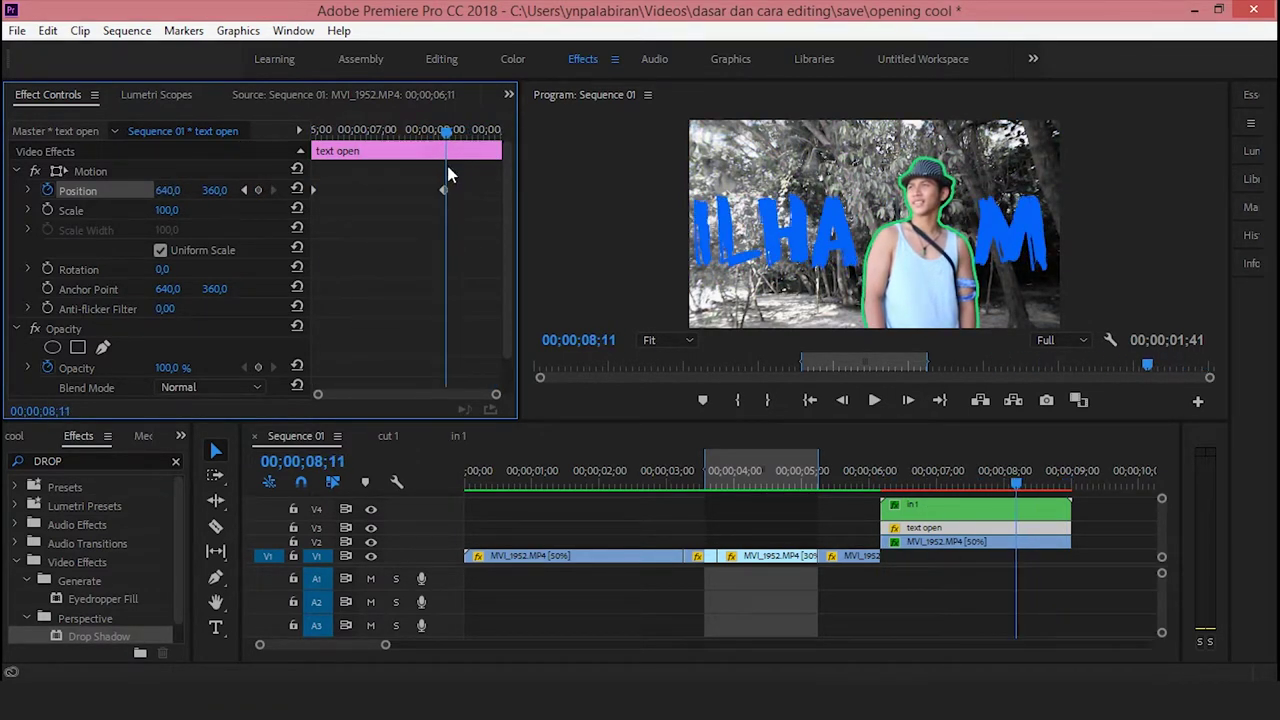
Ease into the end Position keyframe and preview the slide-in again.
right_click(315, 191)
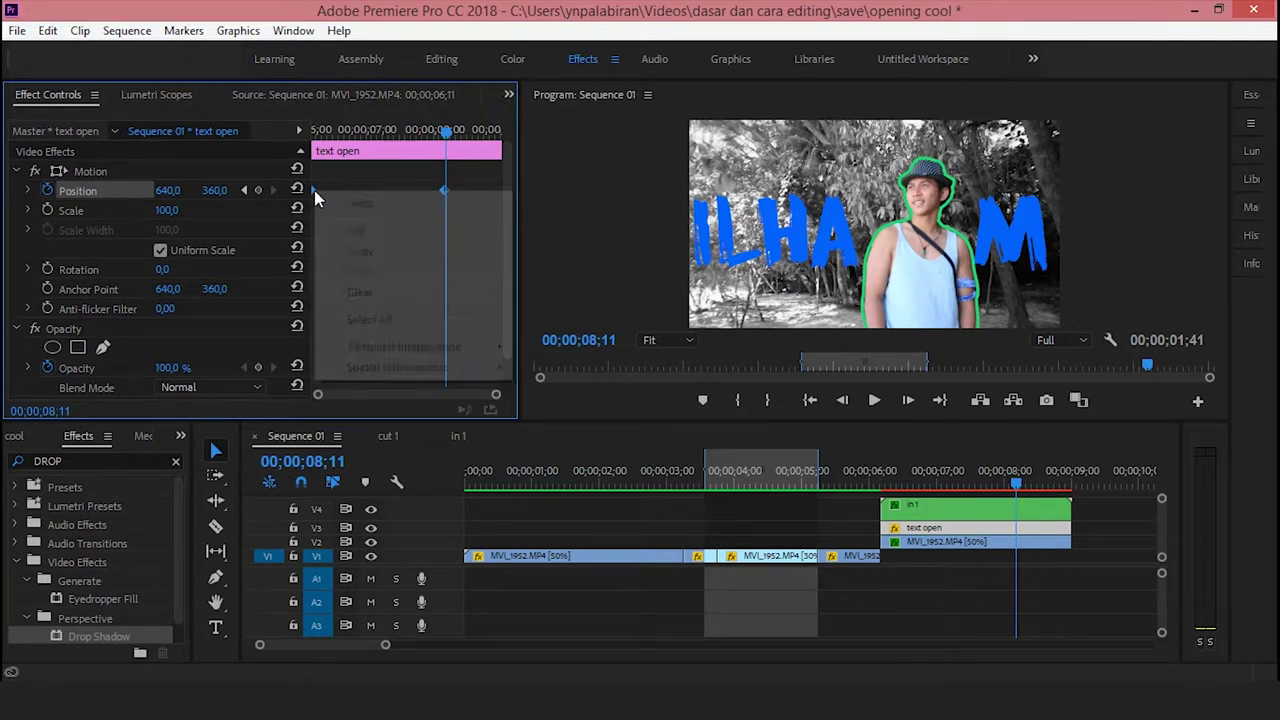
mouse_move(400, 352)
left_click(556, 429)
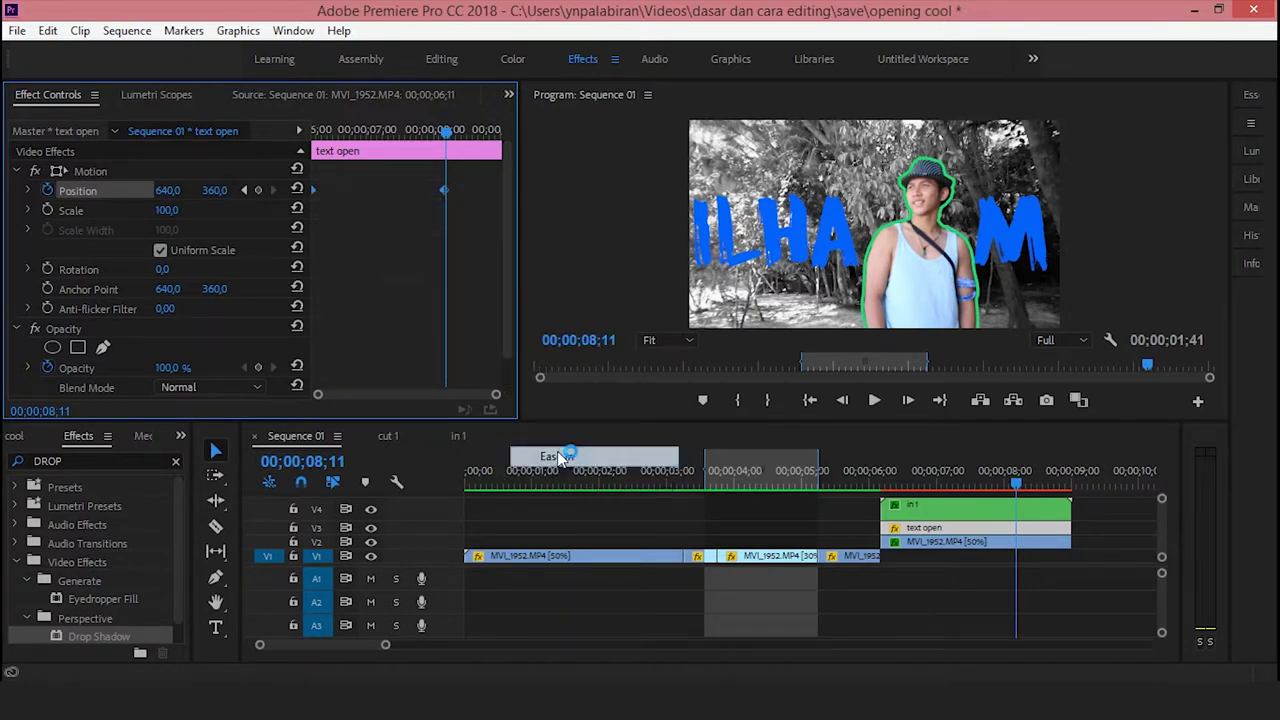
mouse_move(377, 133)
left_mouse_down()
mouse_move(288, 137)
mouse_move(338, 165)
left_mouse_up()
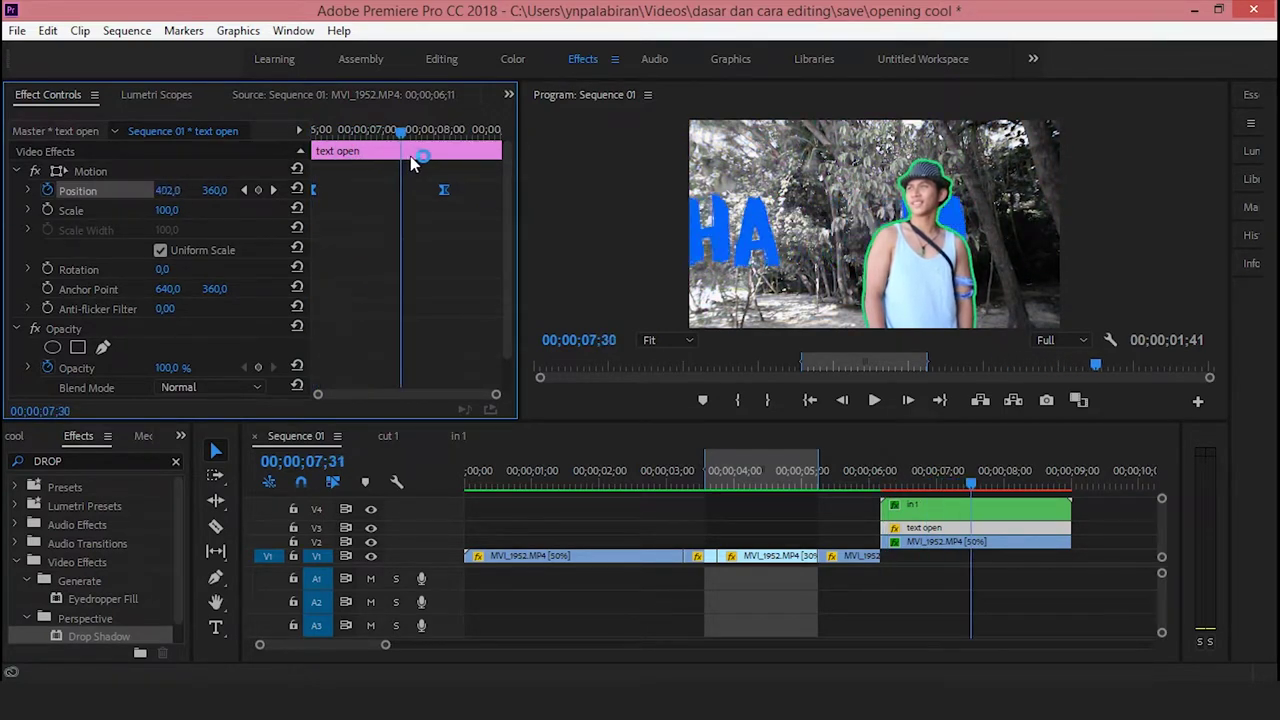
left_click_drag(385, 163, 434, 160)
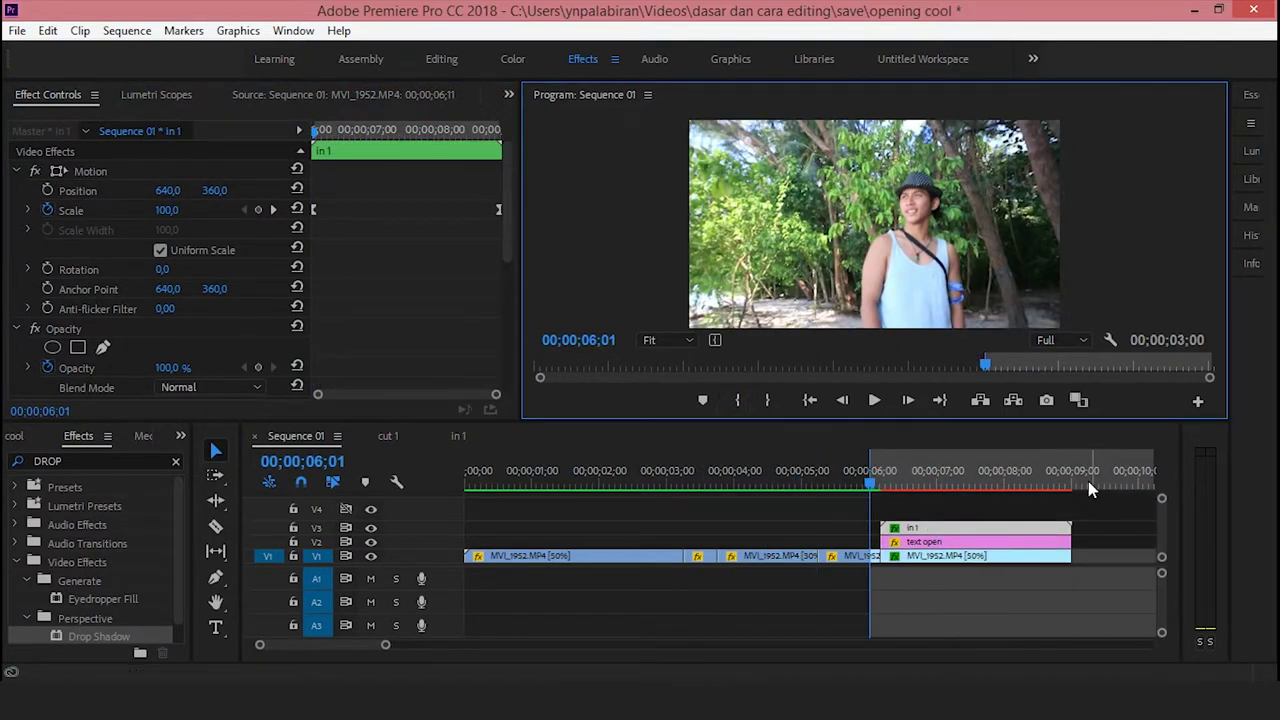
left_click(1087, 482)
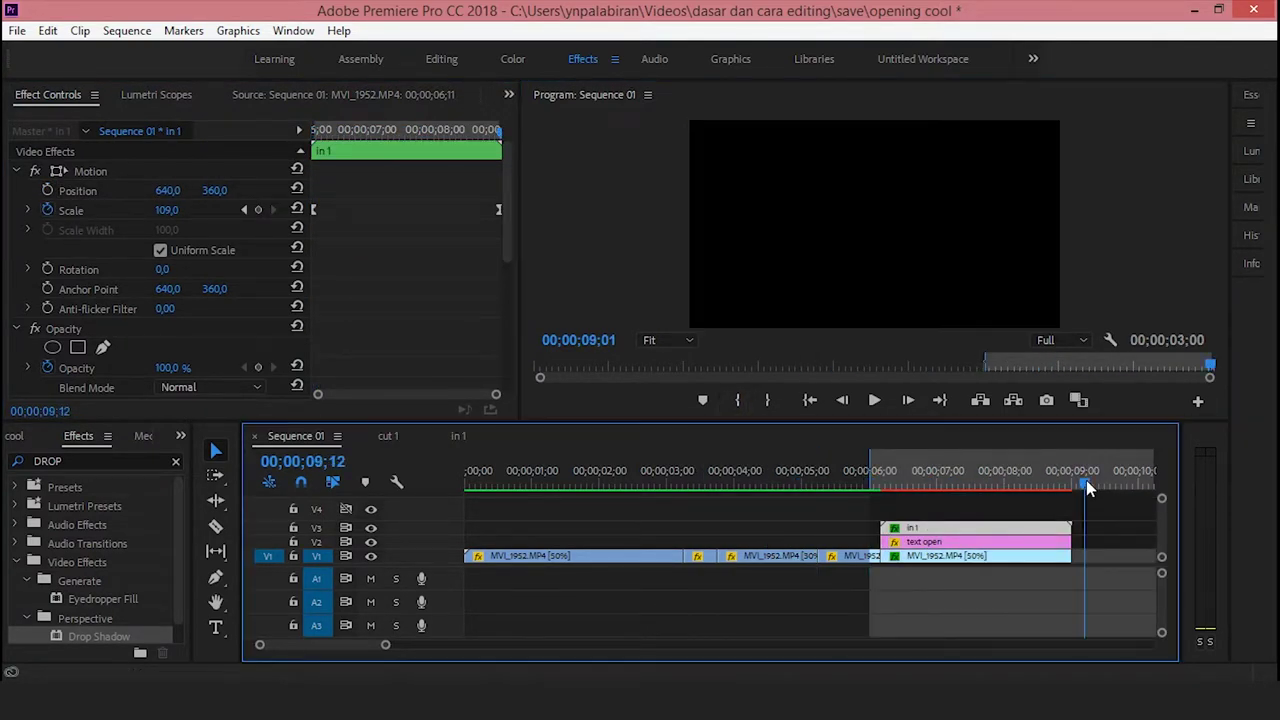
Mark Out at 09;12, render previews, and import Ehrling - Sthlm Sunset.wav onto A1.
left_click(768, 400)
type("lumetri")
key("Return")
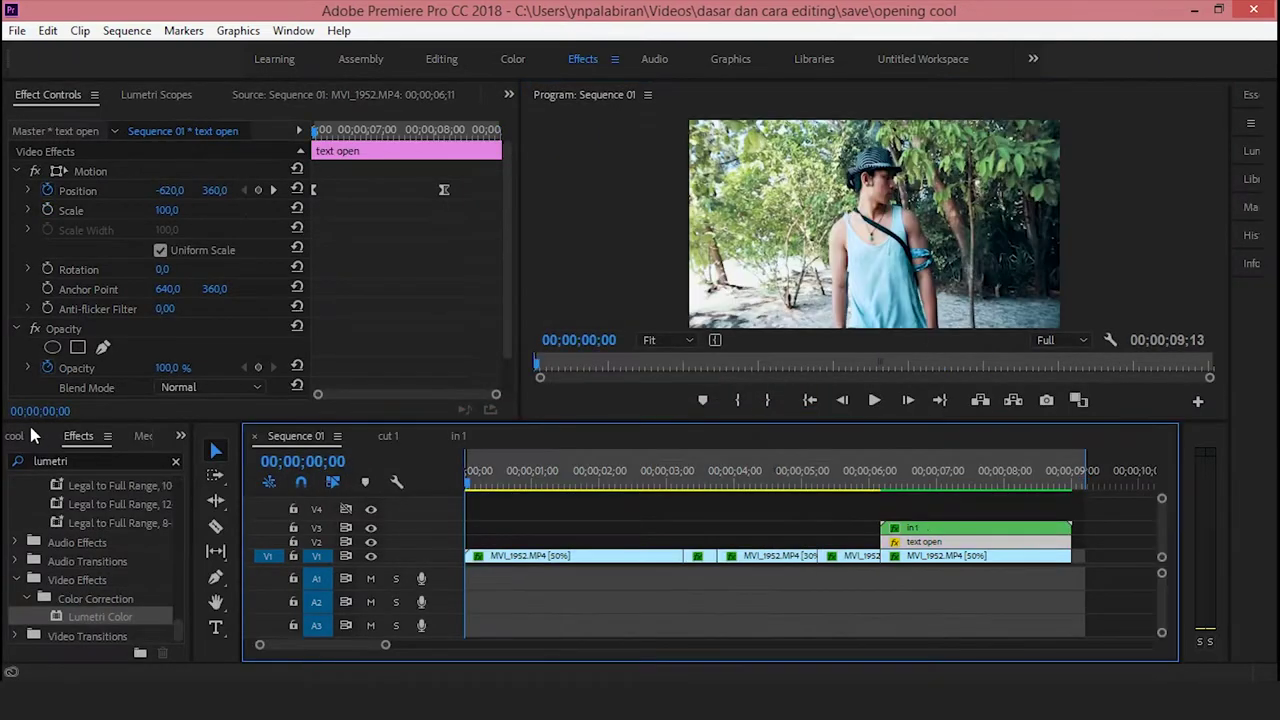
key("ctrl+i")
left_click(66, 346)
left_click(80, 409)
scroll(627, 384, "down", 2)
left_click(447, 195)
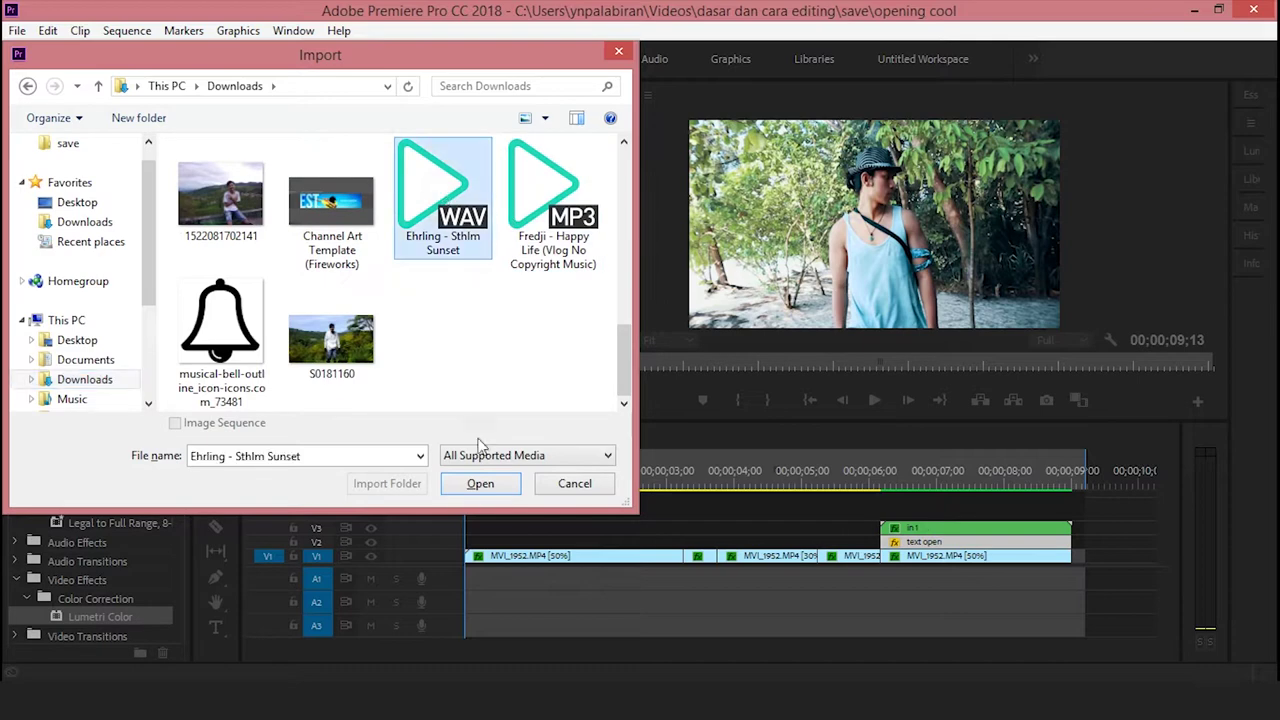
left_click(476, 484)
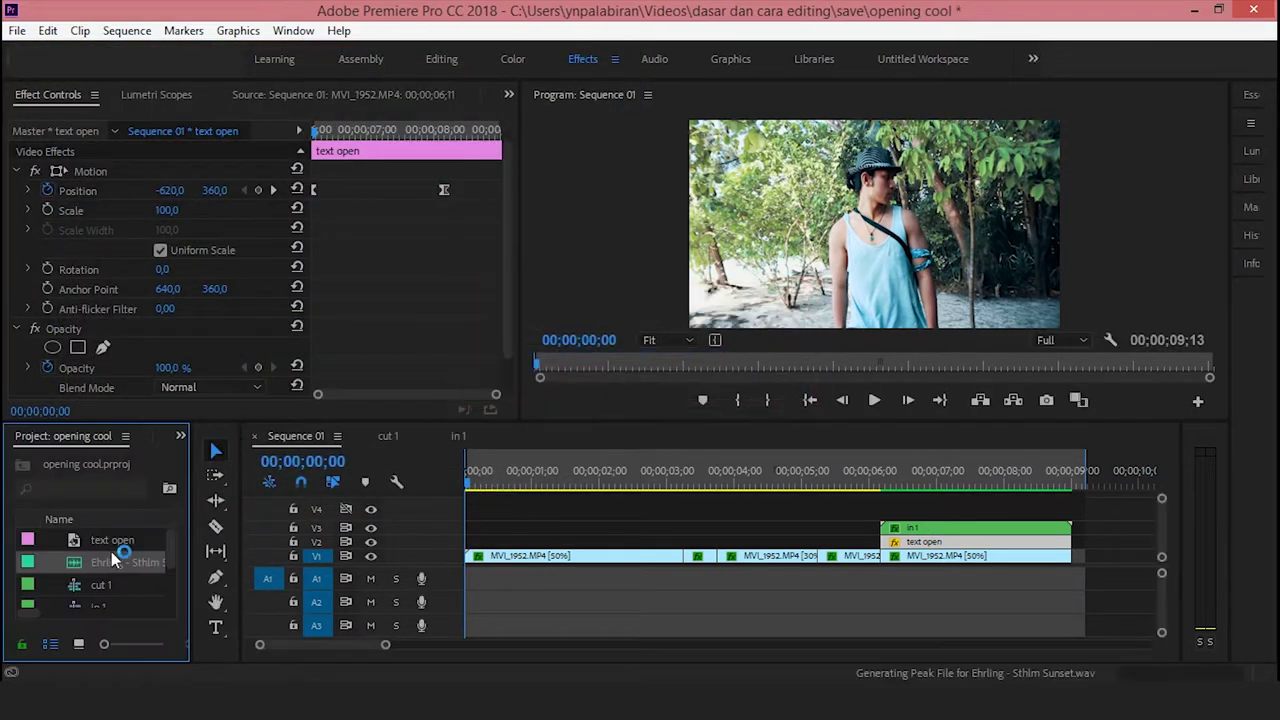
left_click_drag(480, 574, 465, 588)
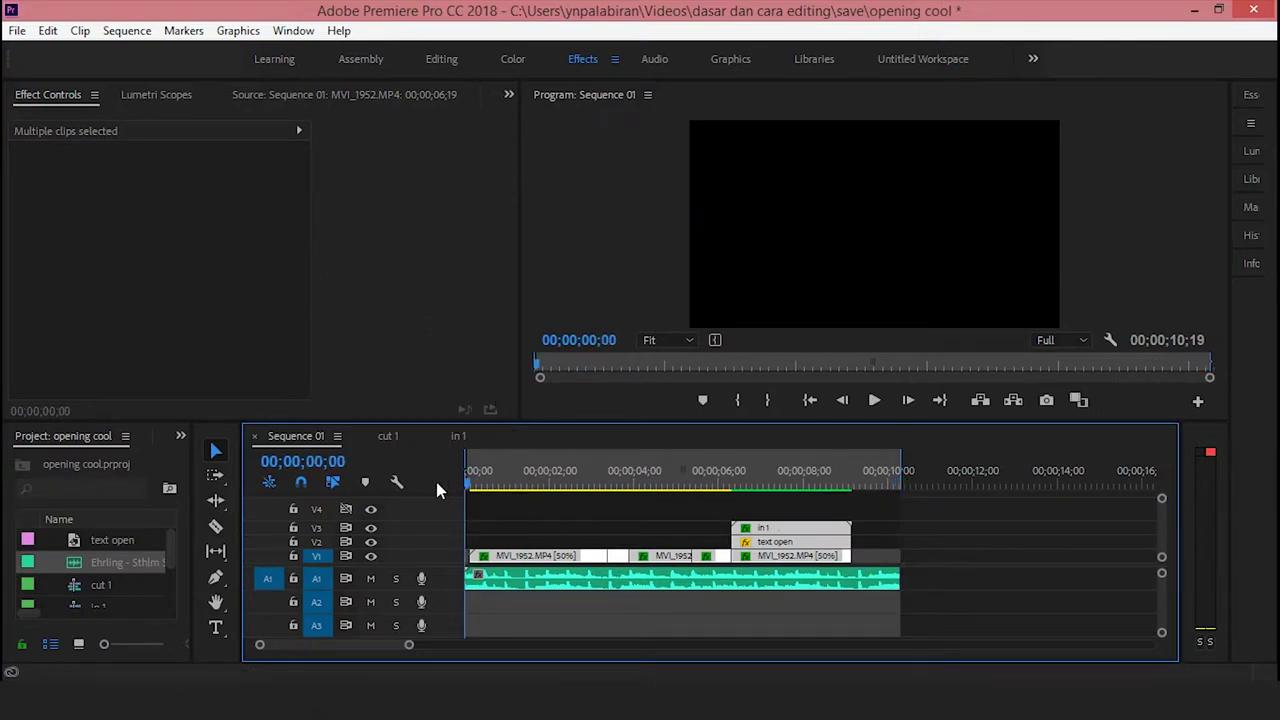
Add a Cross Dissolve from Video Transitions > Dissolve at the start of V1.
key("space")
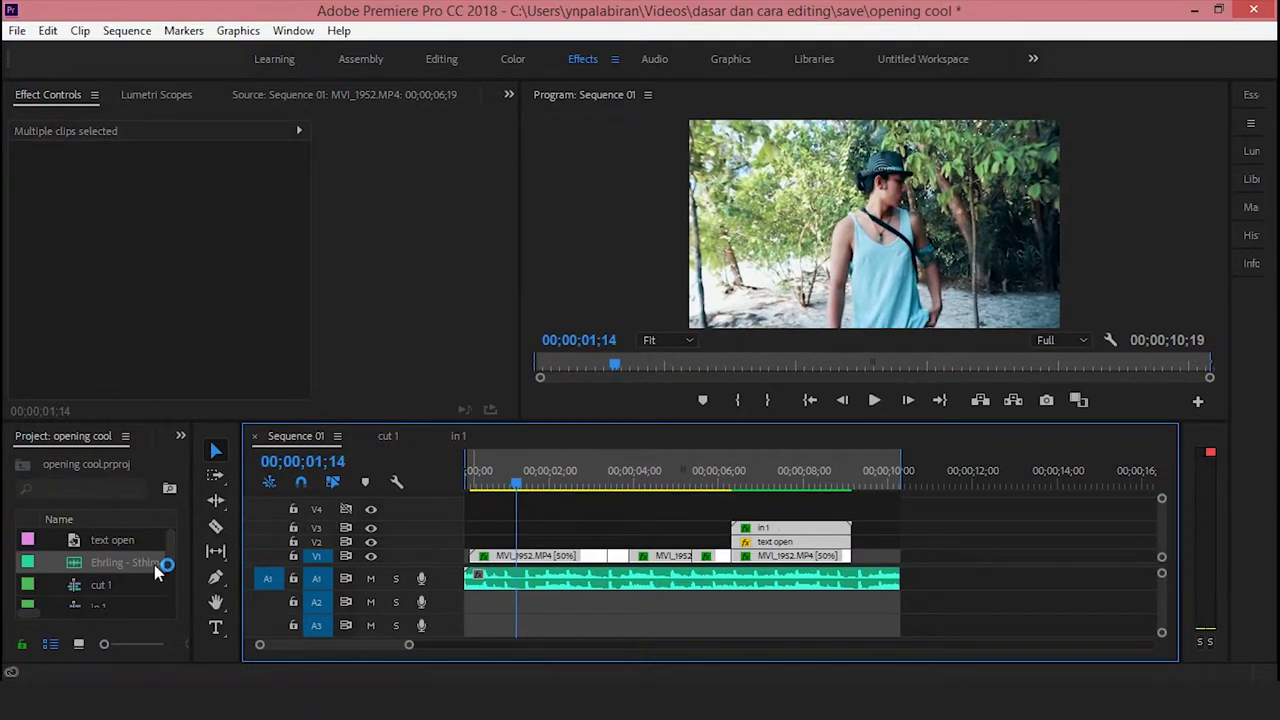
left_click(181, 437)
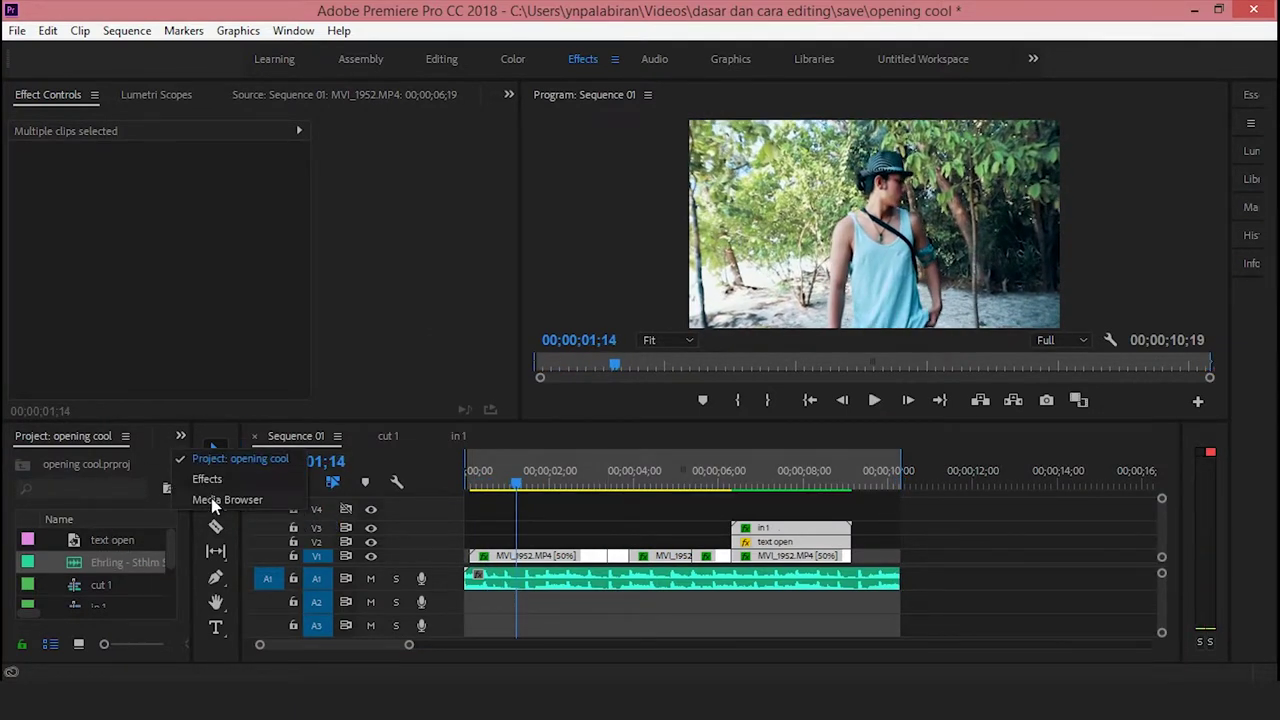
left_click(209, 480)
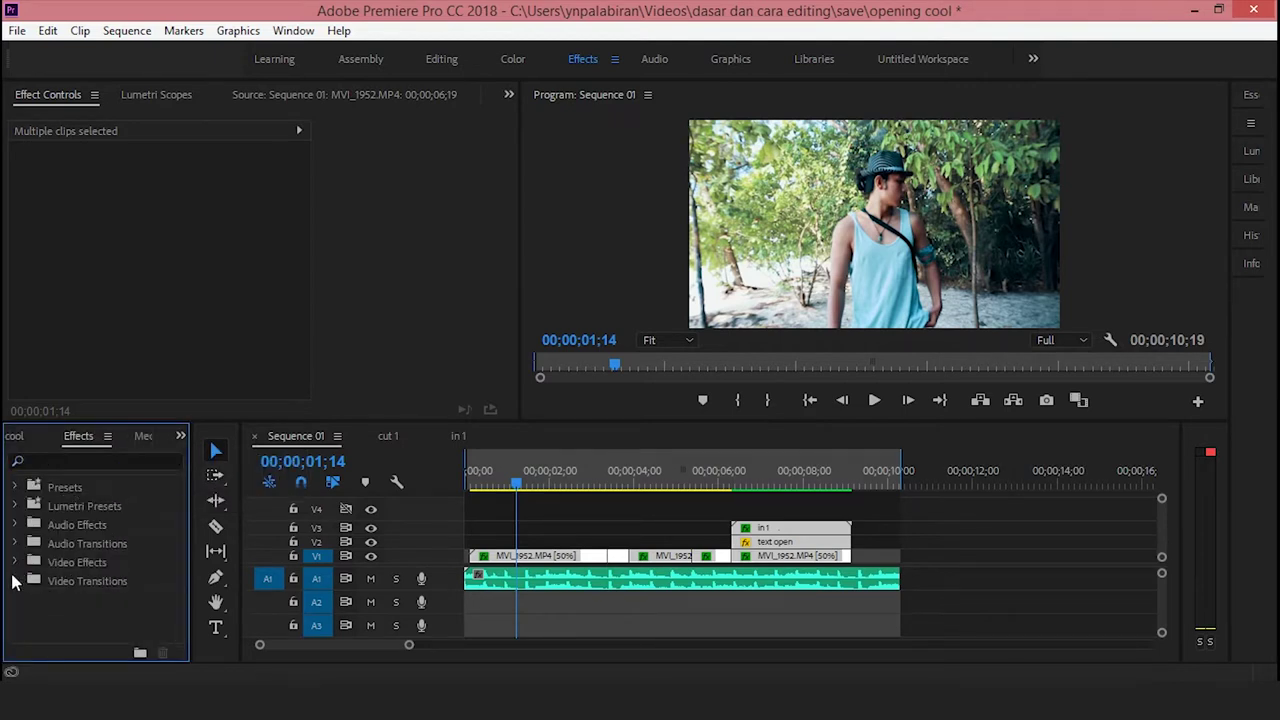
left_click_drag(180, 550, 176, 627)
left_click(25, 523)
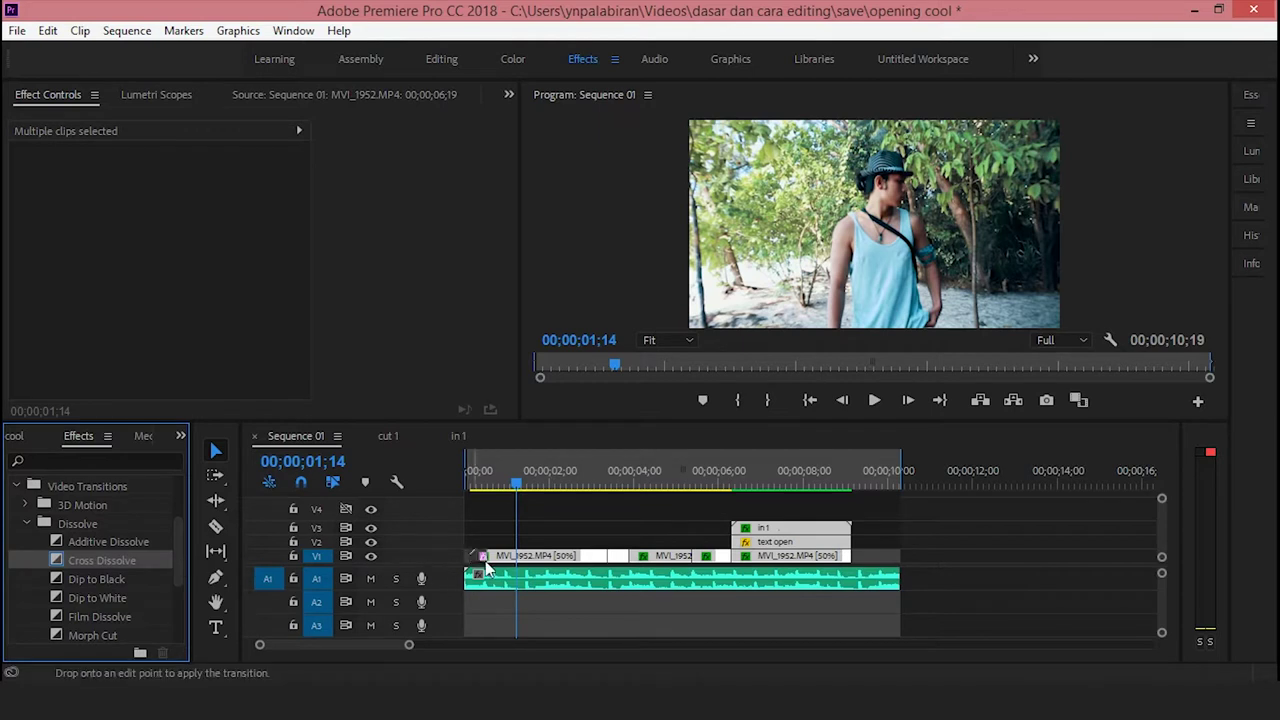
left_click_drag(480, 568, 478, 566)
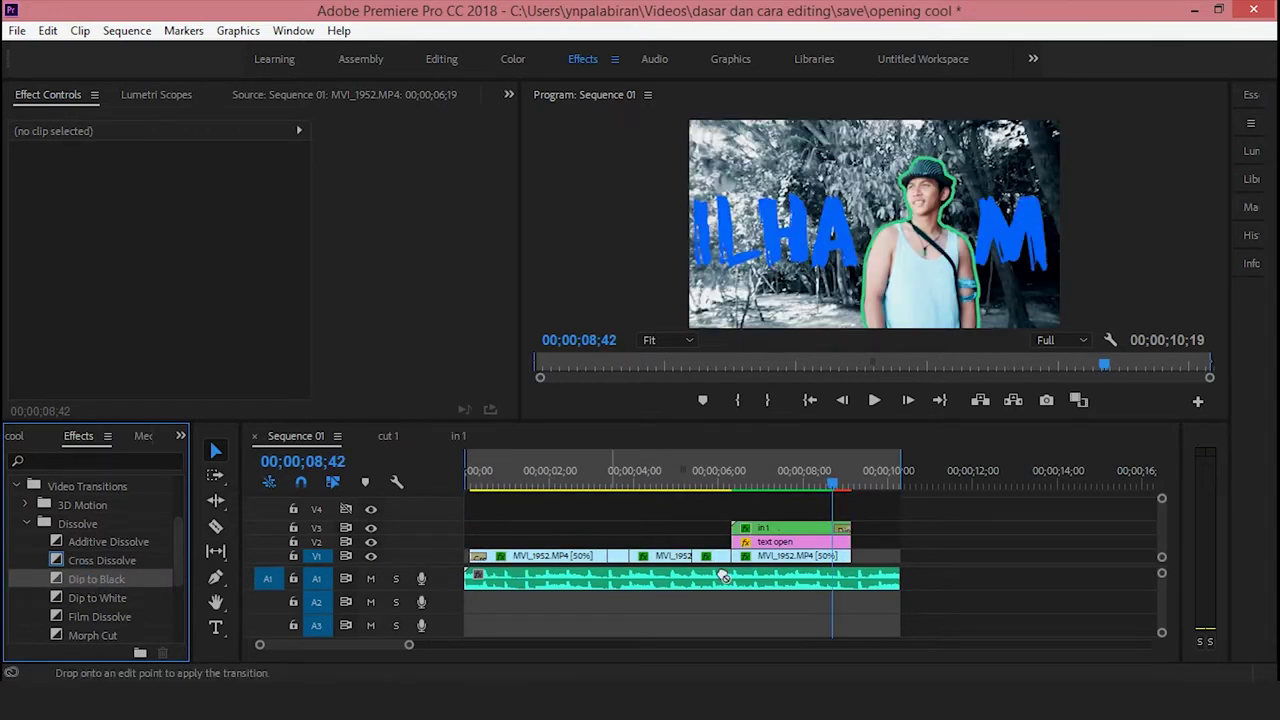
Put a Dip to Black on the end of the clips and play the sequence from the start.
left_click_drag(857, 562, 851, 557)
mouse_move(836, 485)
left_mouse_down()
mouse_move(846, 488)
mouse_move(829, 490)
left_mouse_up()
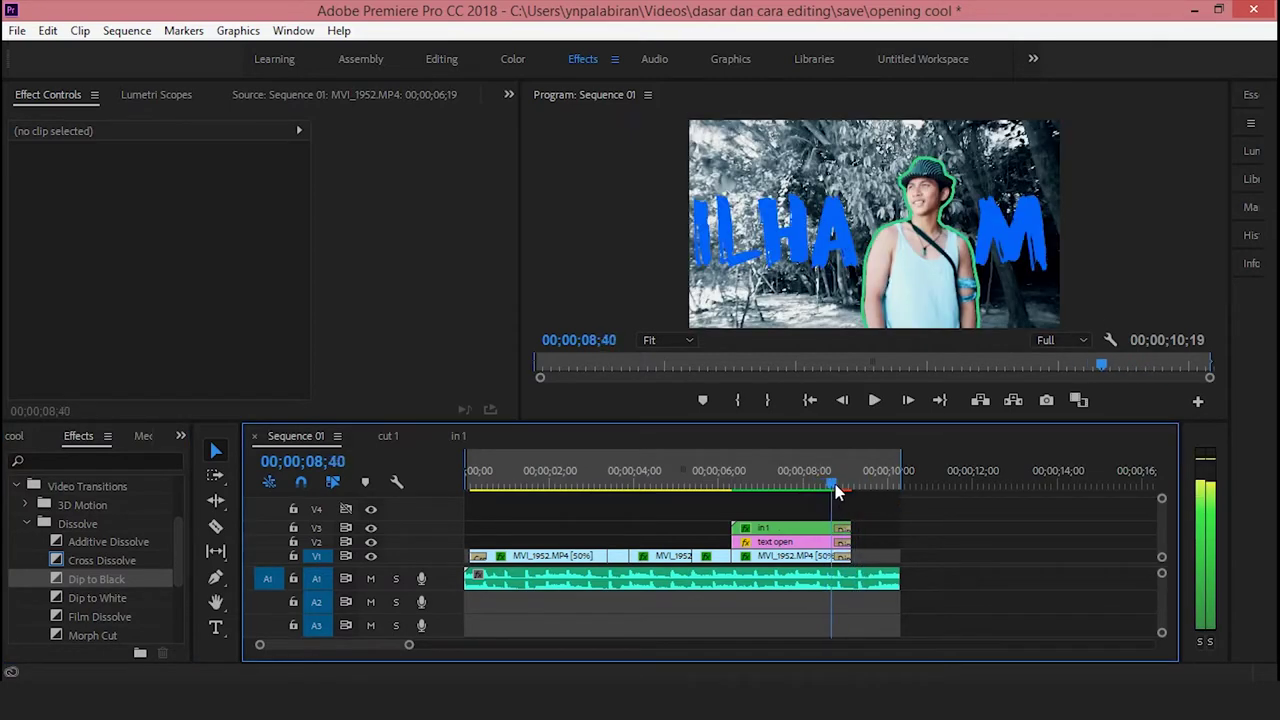
left_click_drag(838, 490, 829, 490)
left_click(842, 555)
key("Home")
key("space")
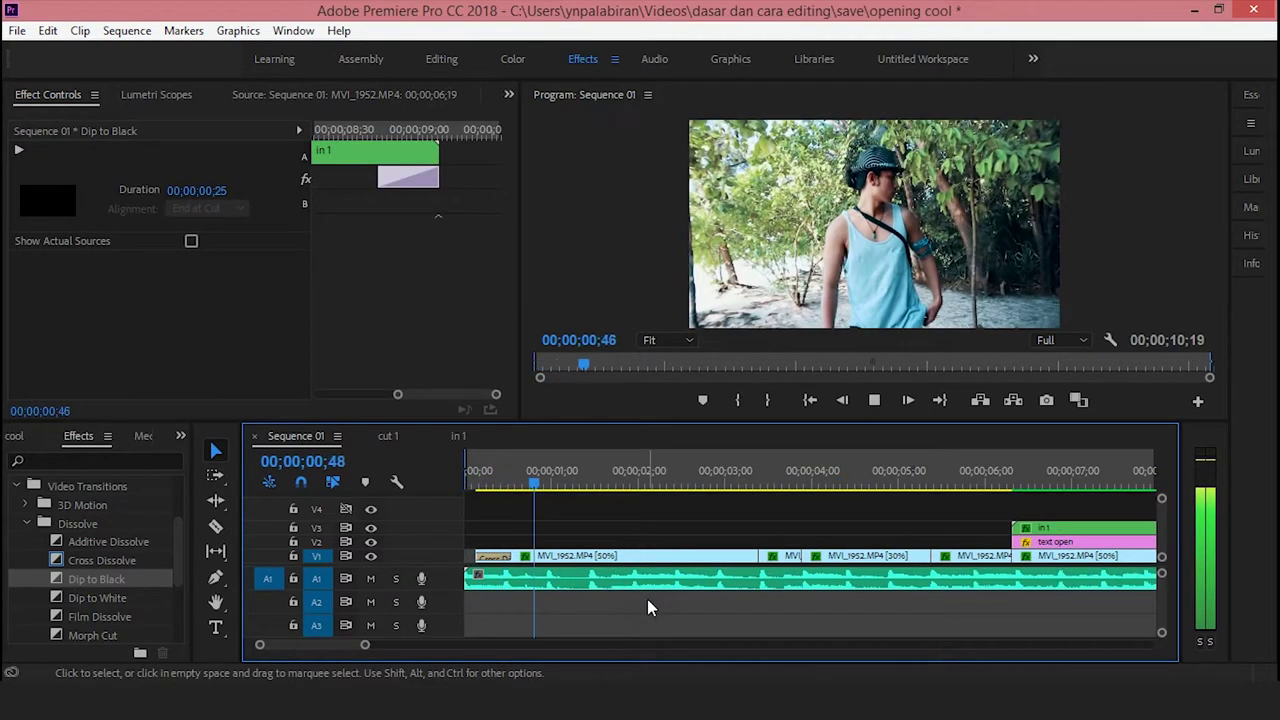